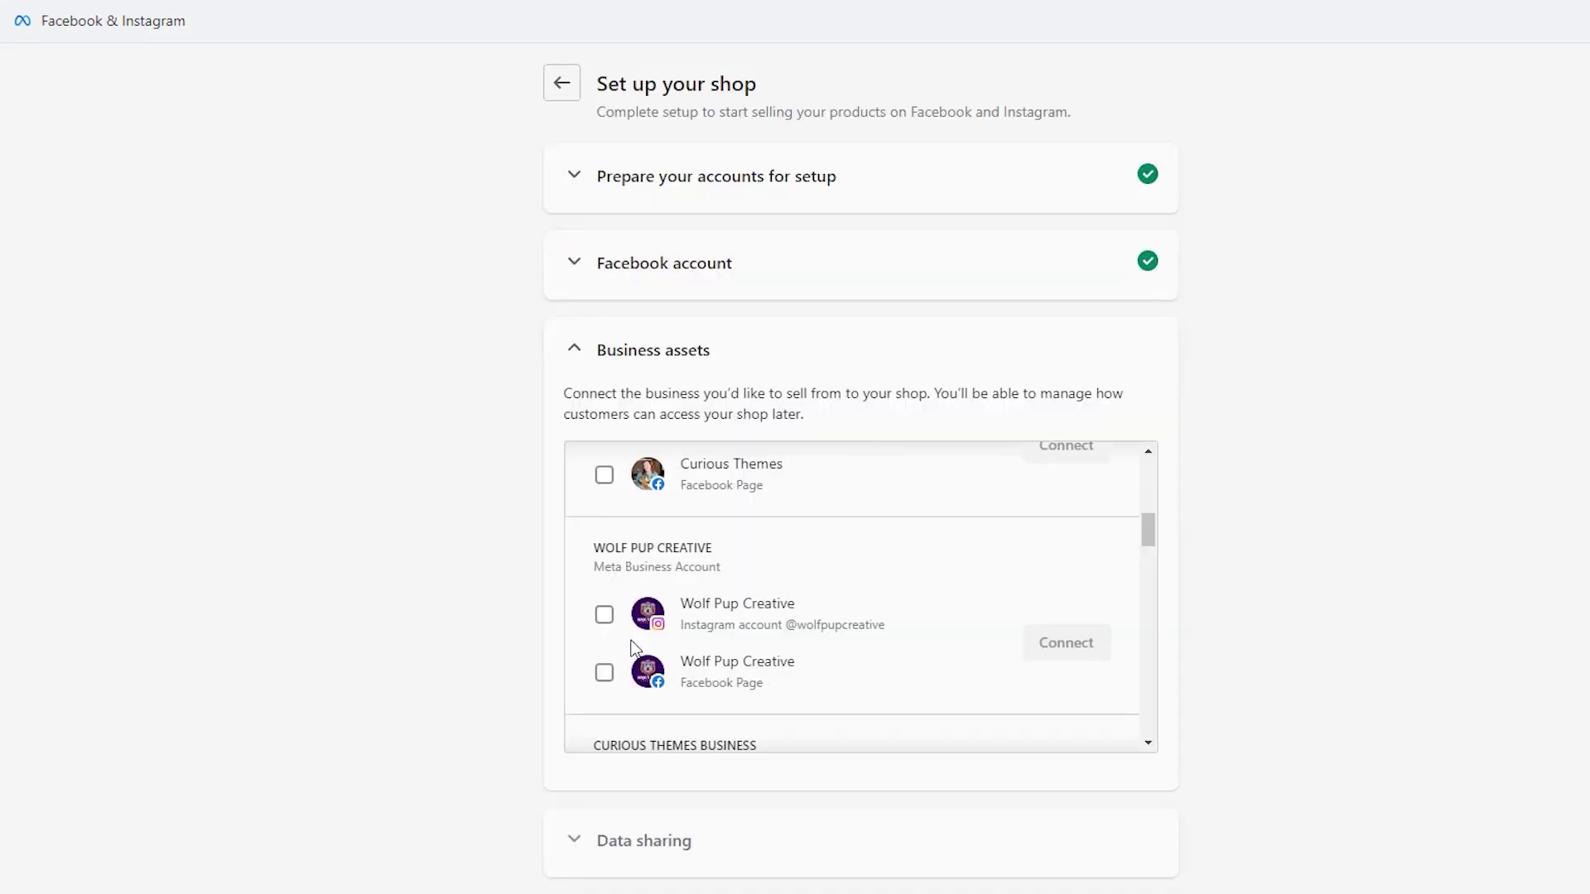
- Start the Facebook & Instagram channel setup in Shopify
{"action": "left_click", "coordinate": [605, 674]}
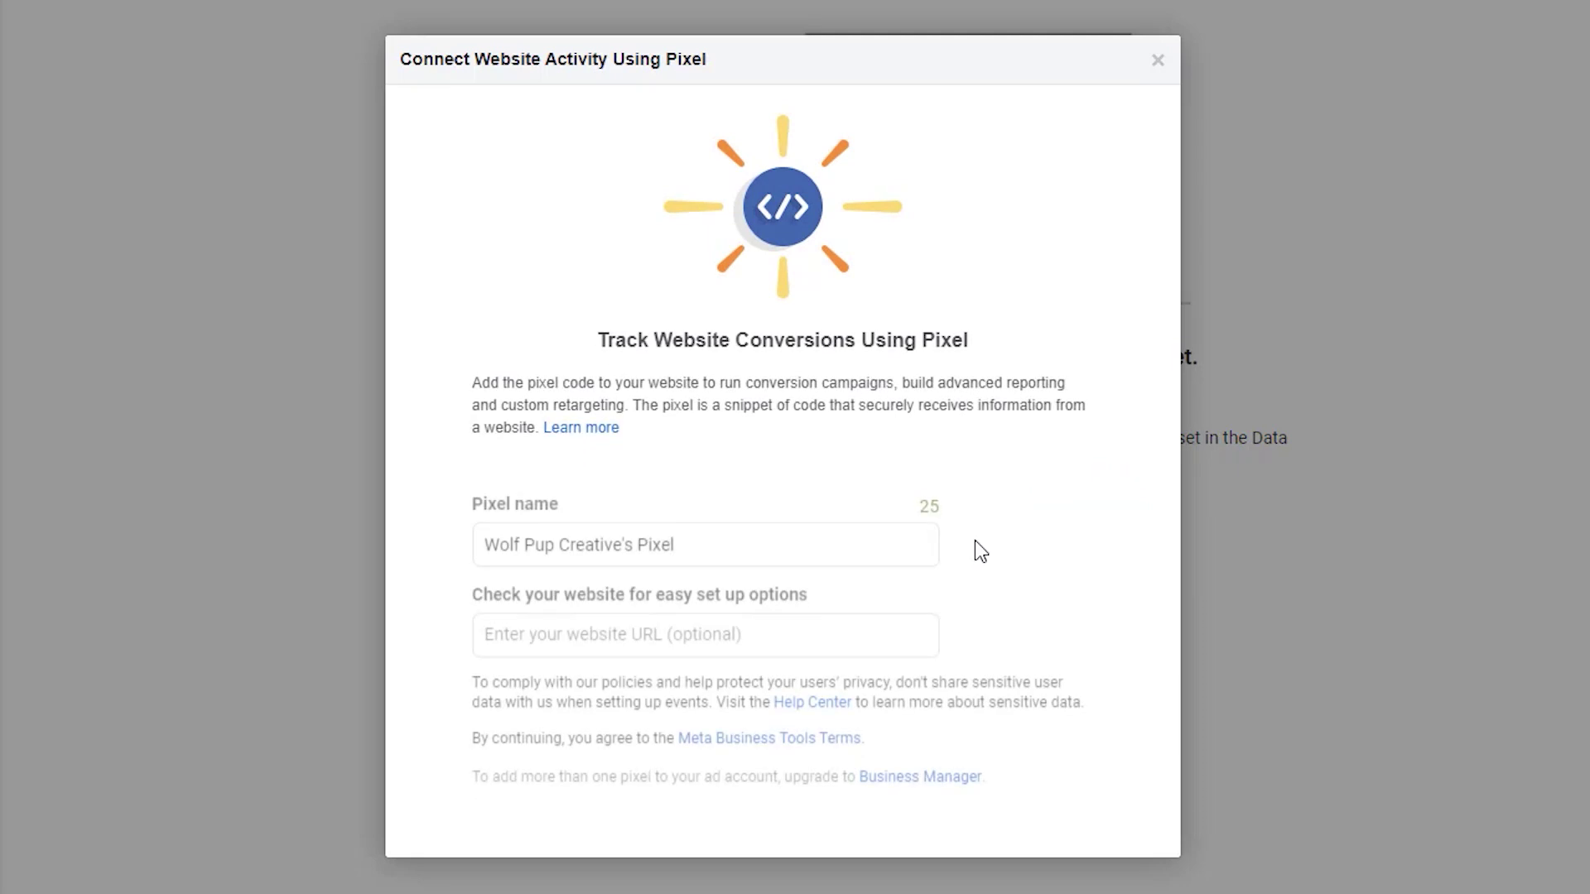
- Enter the website address 'wolfpu' to connect the pixel
{"action": "left_click", "coordinate": [873, 617]}
{"action": "type", "text": "wolfpupcreative.com"}
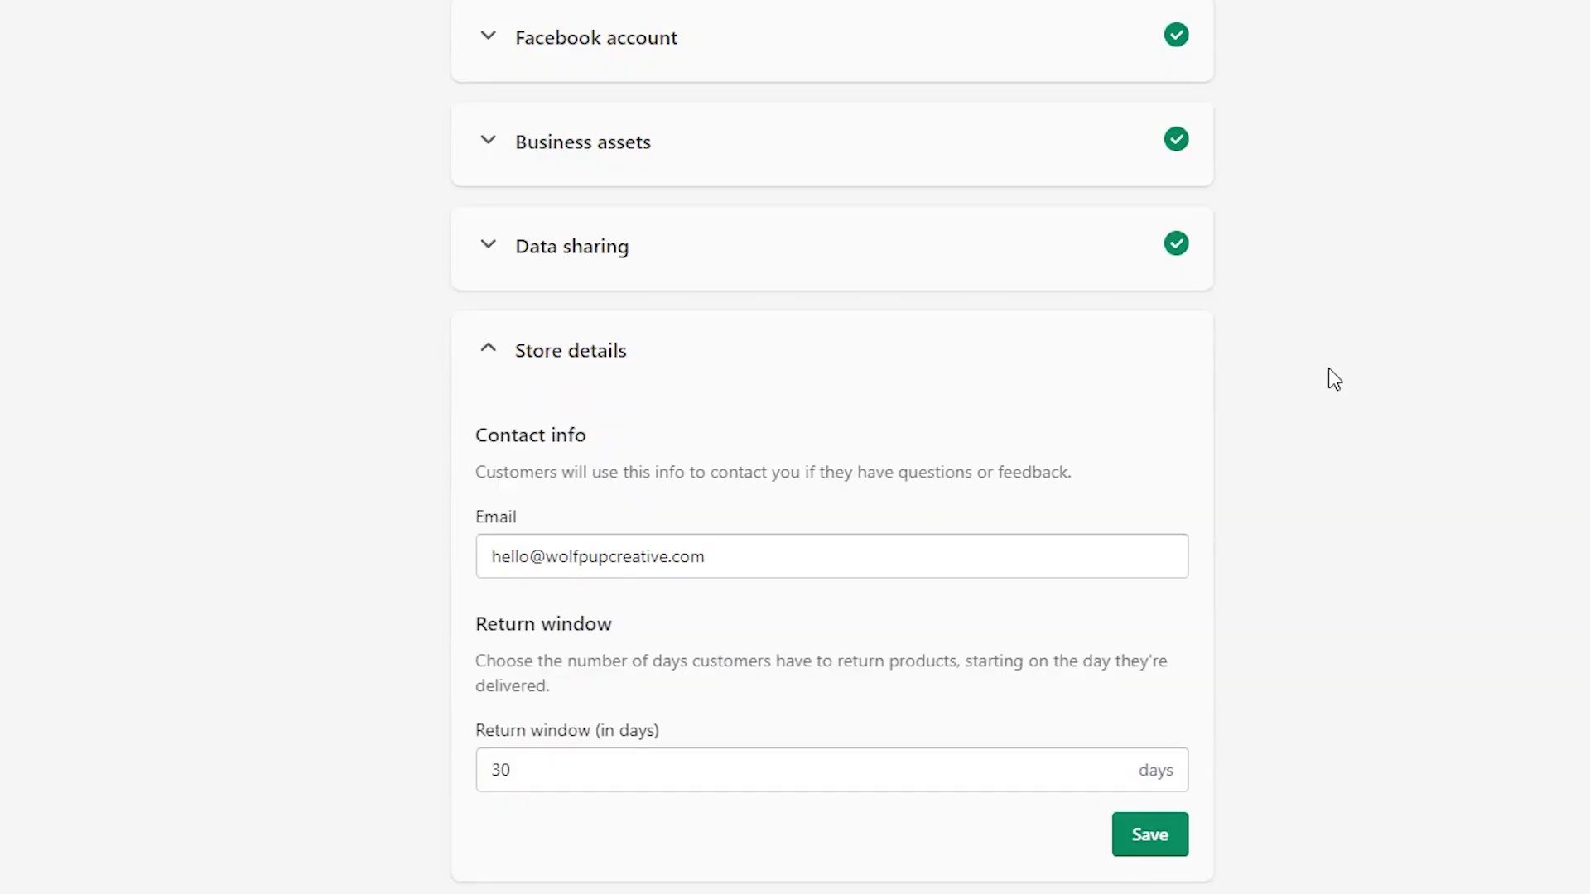
{"action": "scroll", "coordinate": [1317, 393], "scroll_direction": "down", "scroll_amount": 2}
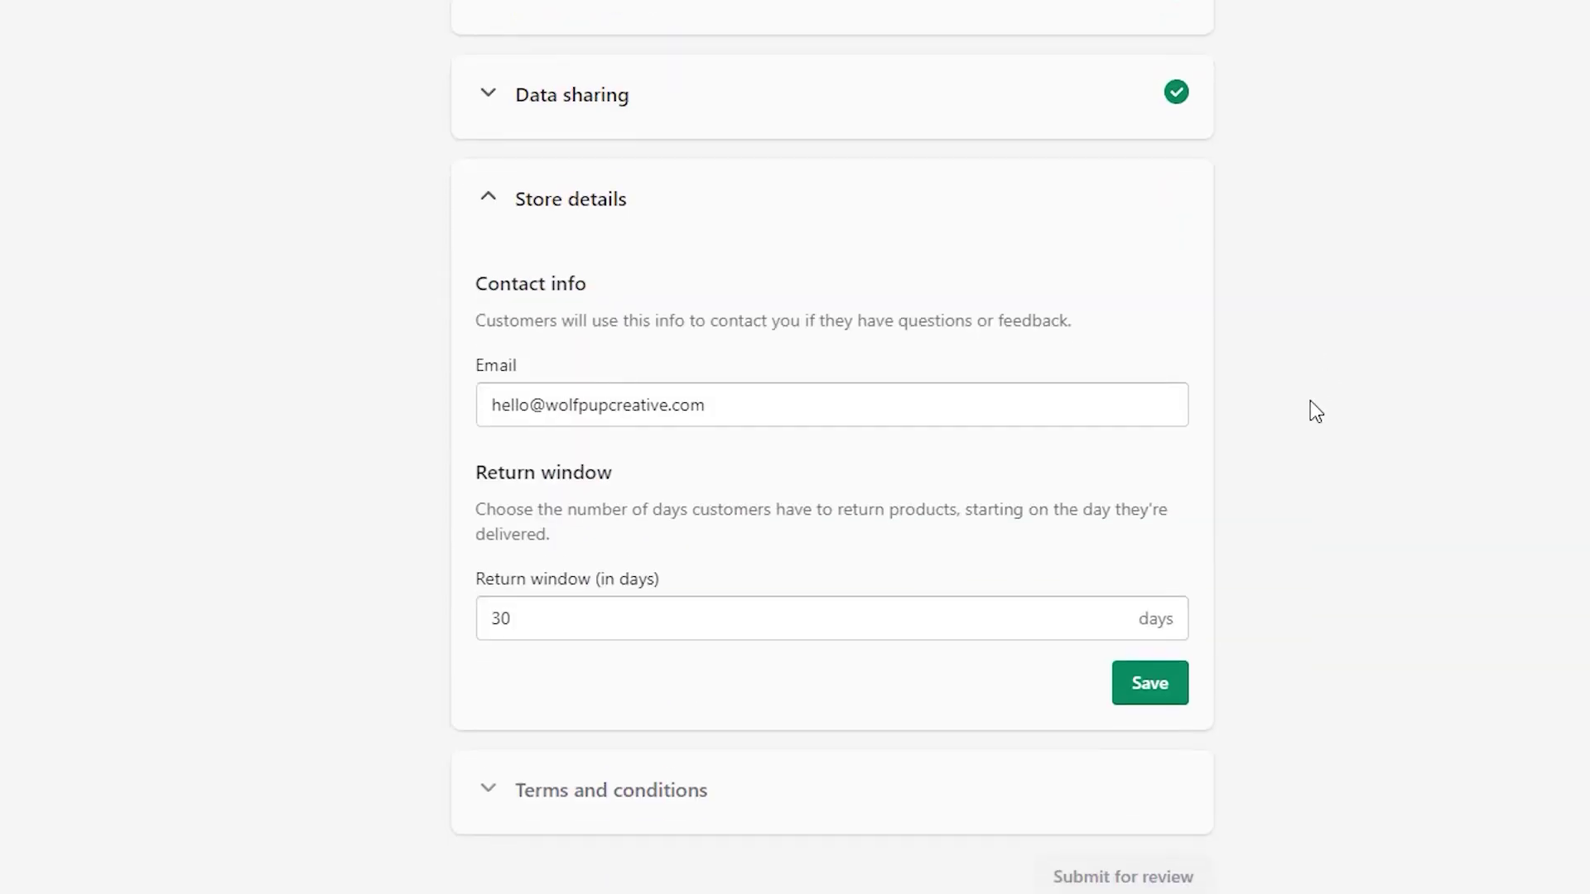
- Save the store details, accept the terms and conditions, and submit the shop for review
{"action": "left_click", "coordinate": [1150, 687]}
{"action": "left_click", "coordinate": [527, 611]}
{"action": "left_click", "coordinate": [1123, 642]}
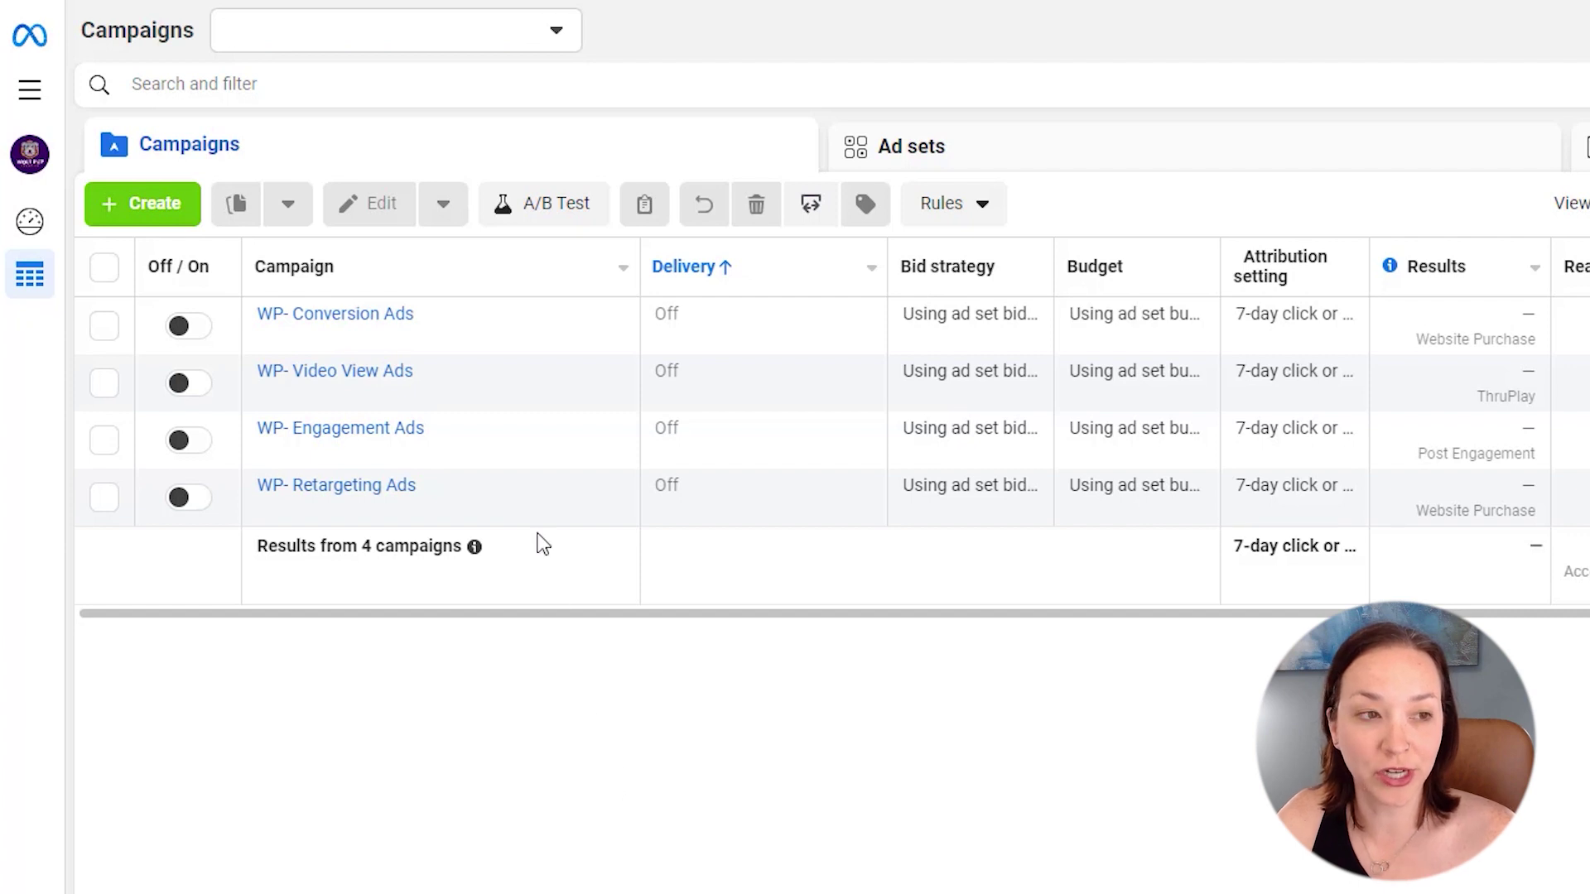
- Create a new campaign with the Sales objective, keeping the Tailored sales campaign setup
{"action": "left_click", "coordinate": [173, 209]}
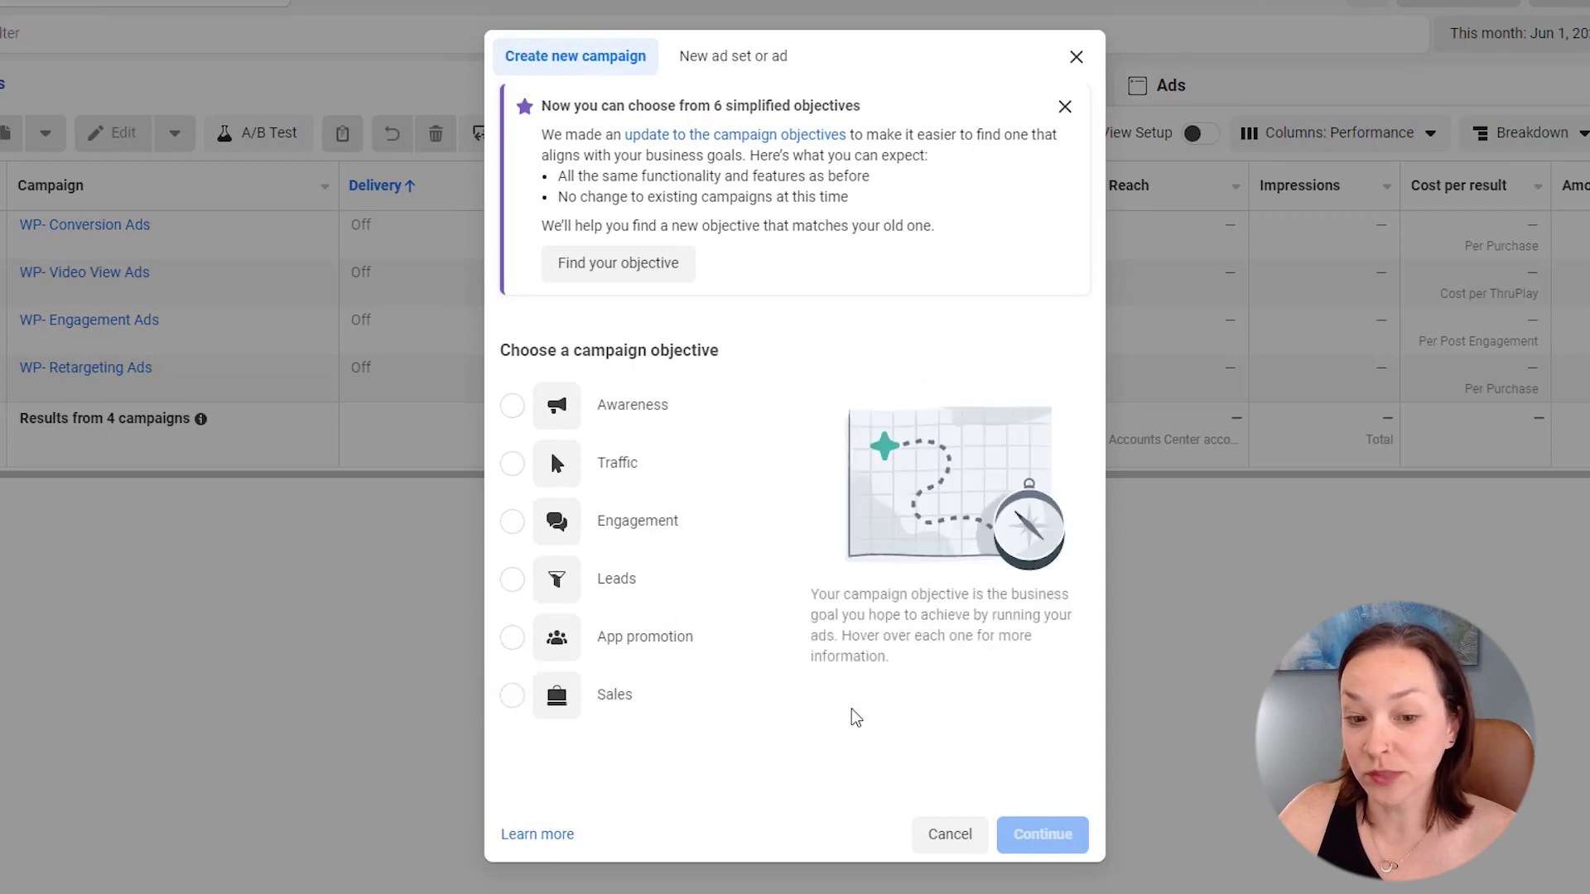
{"action": "left_click", "coordinate": [728, 706]}
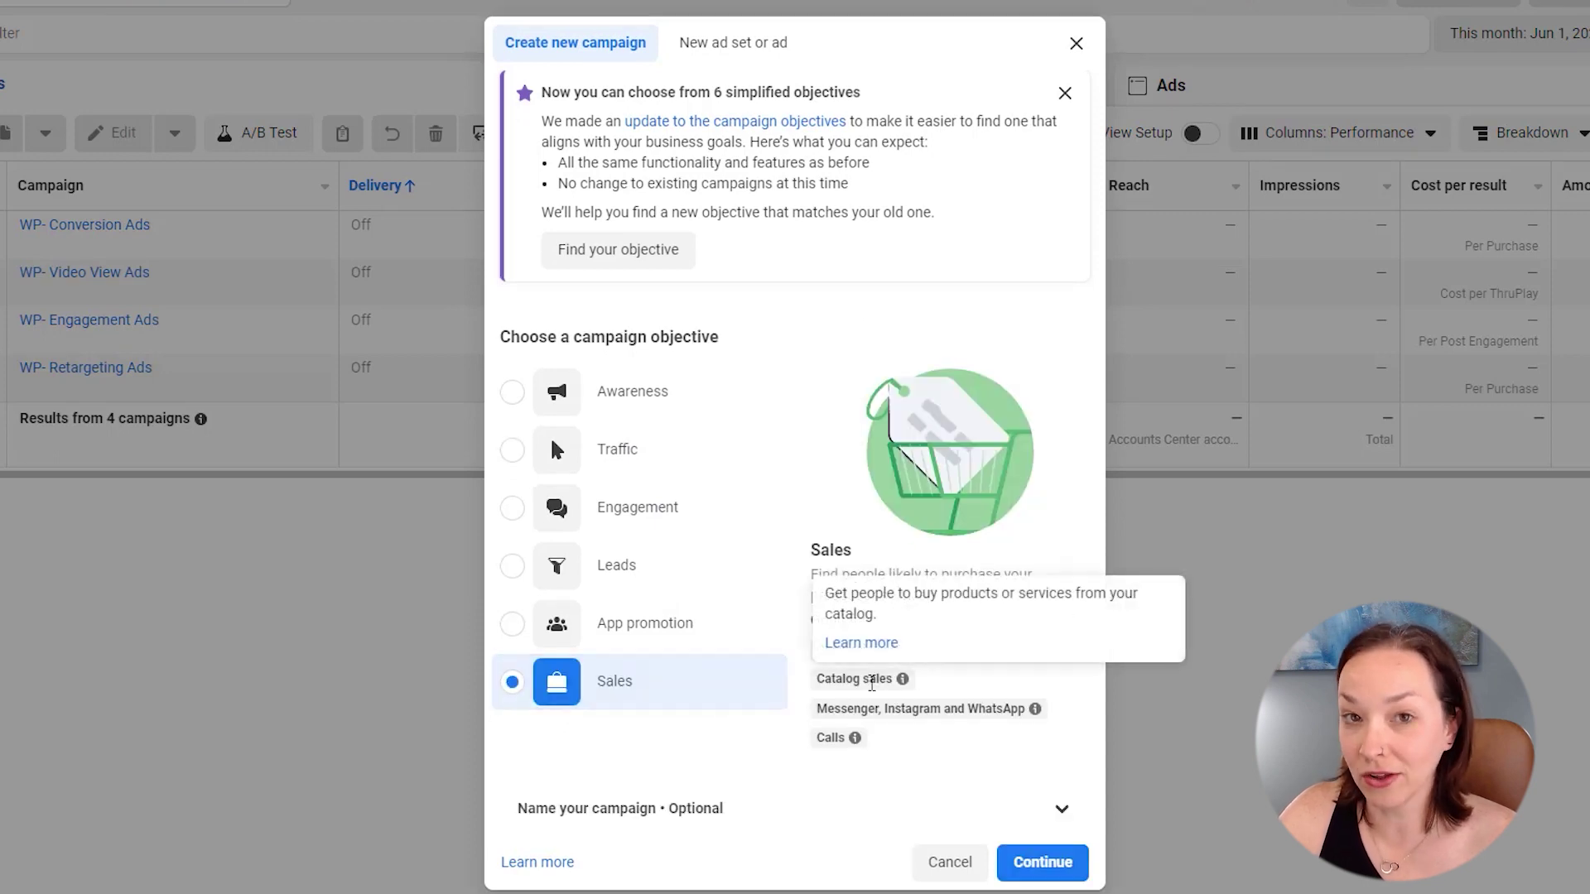
{"action": "left_click", "coordinate": [1044, 864]}
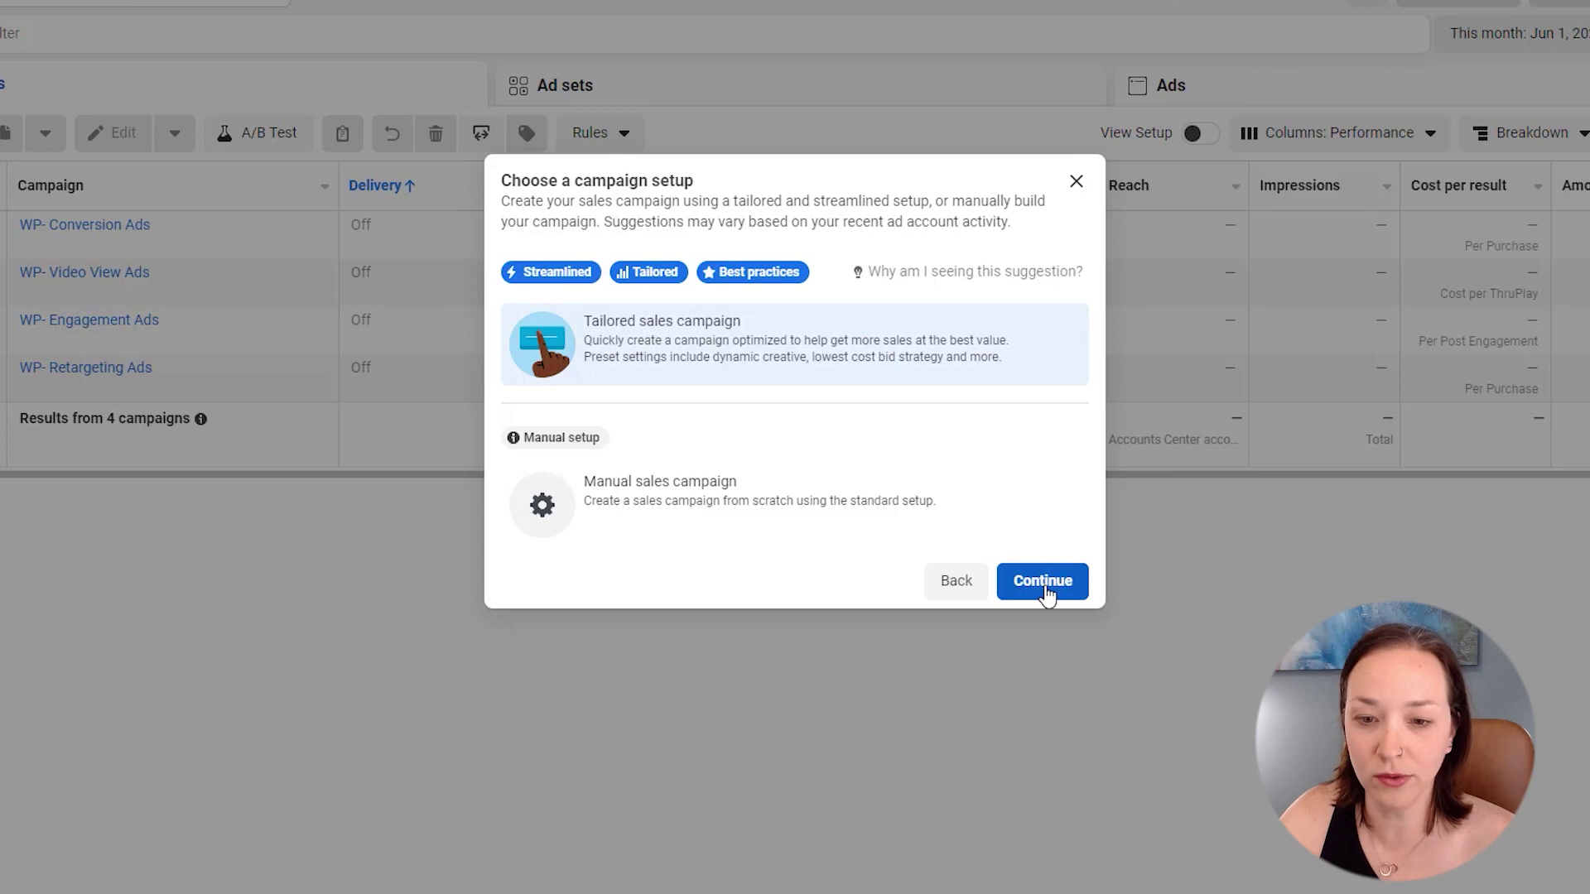
{"action": "left_click", "coordinate": [1045, 590]}
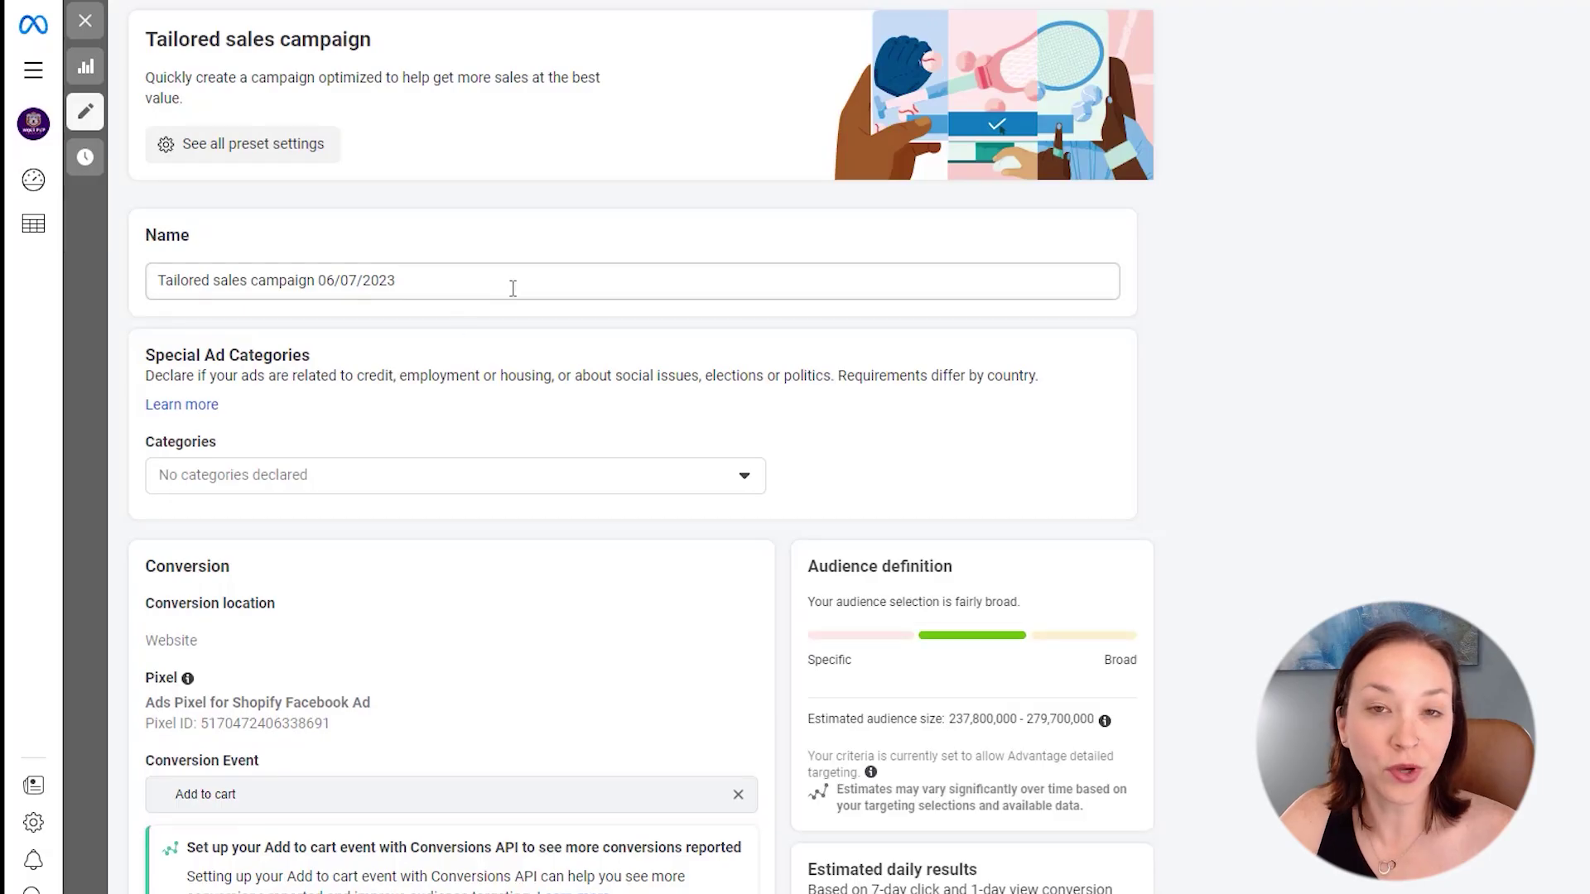
- Keep the default campaign name and move down to the conversion settings
{"action": "left_click_drag", "start_coordinate": [397, 281], "coordinate": [114, 278]}
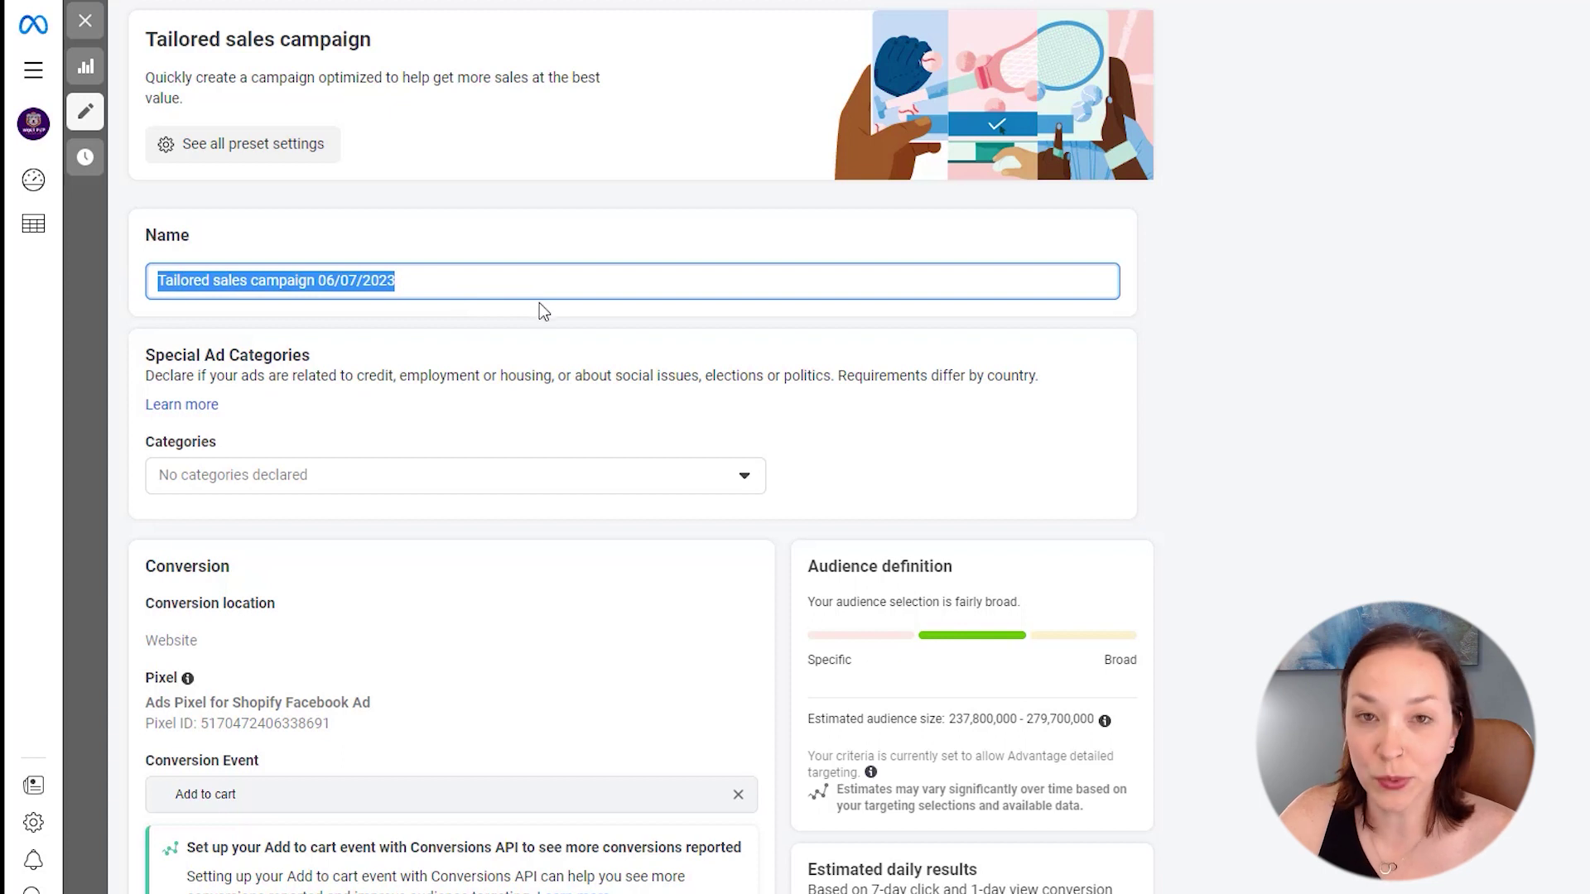
{"action": "left_click", "coordinate": [1374, 424]}
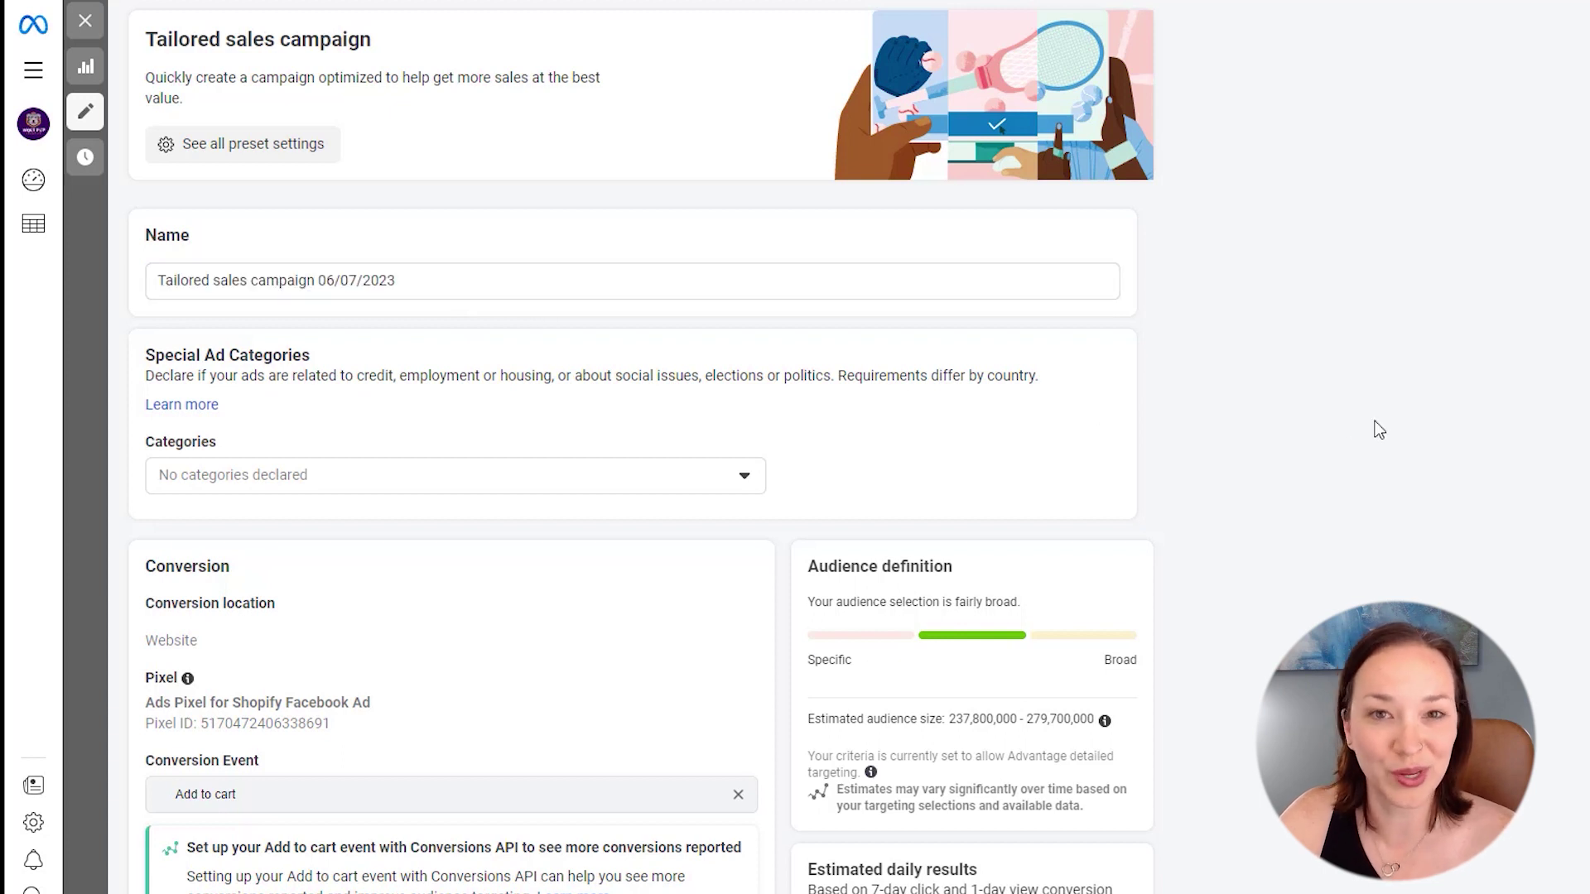
{"action": "scroll", "coordinate": [1377, 429], "scroll_direction": "down", "scroll_amount": 4}
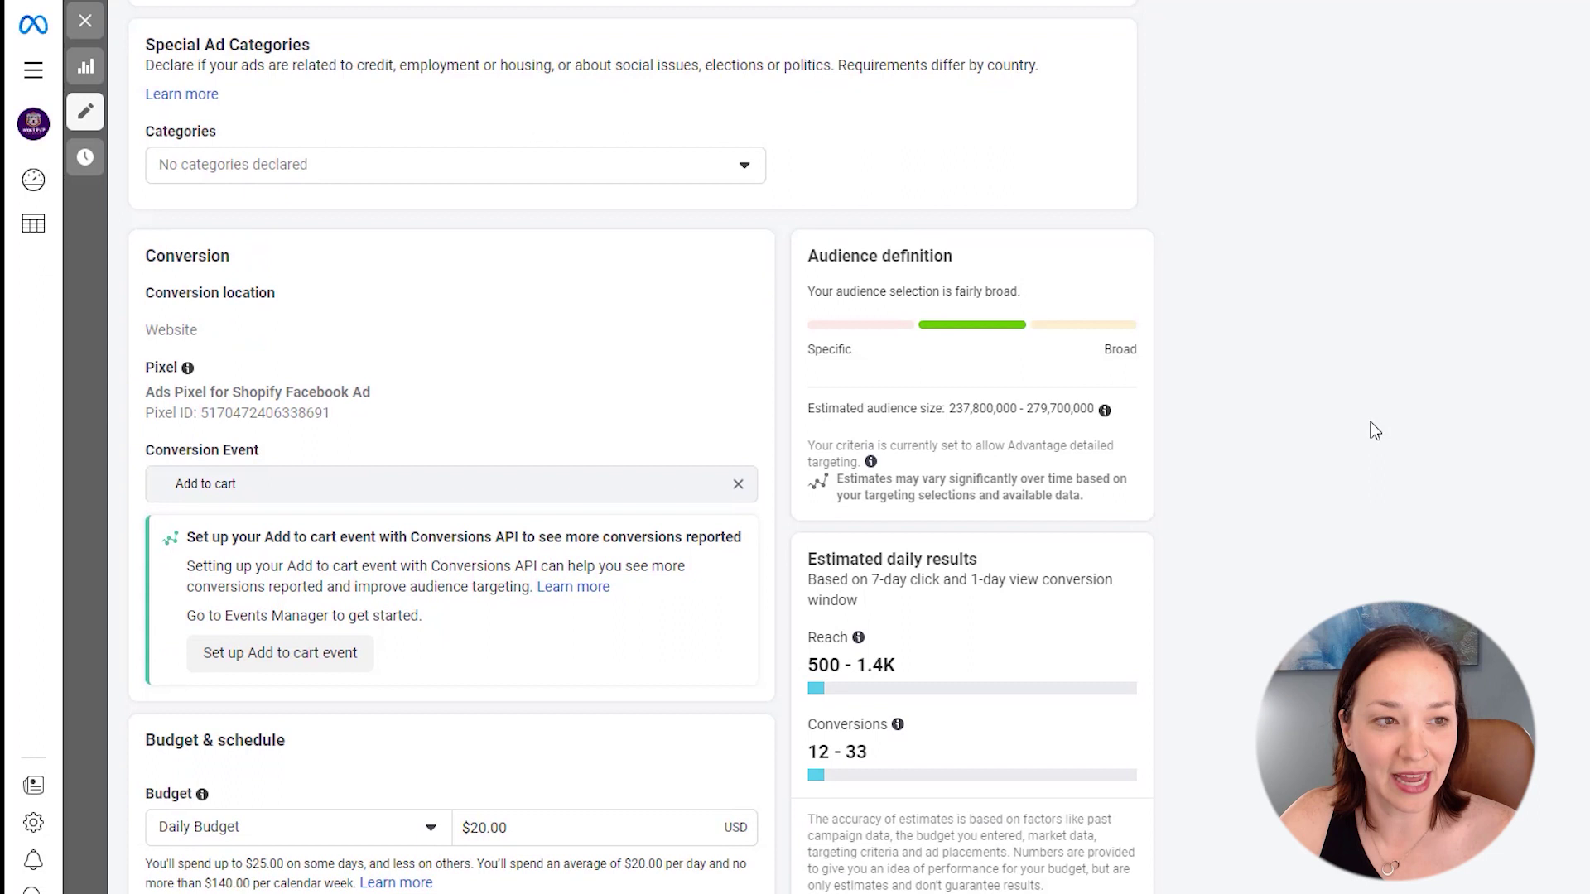
{"action": "scroll", "coordinate": [1374, 431], "scroll_direction": "down", "scroll_amount": 3}
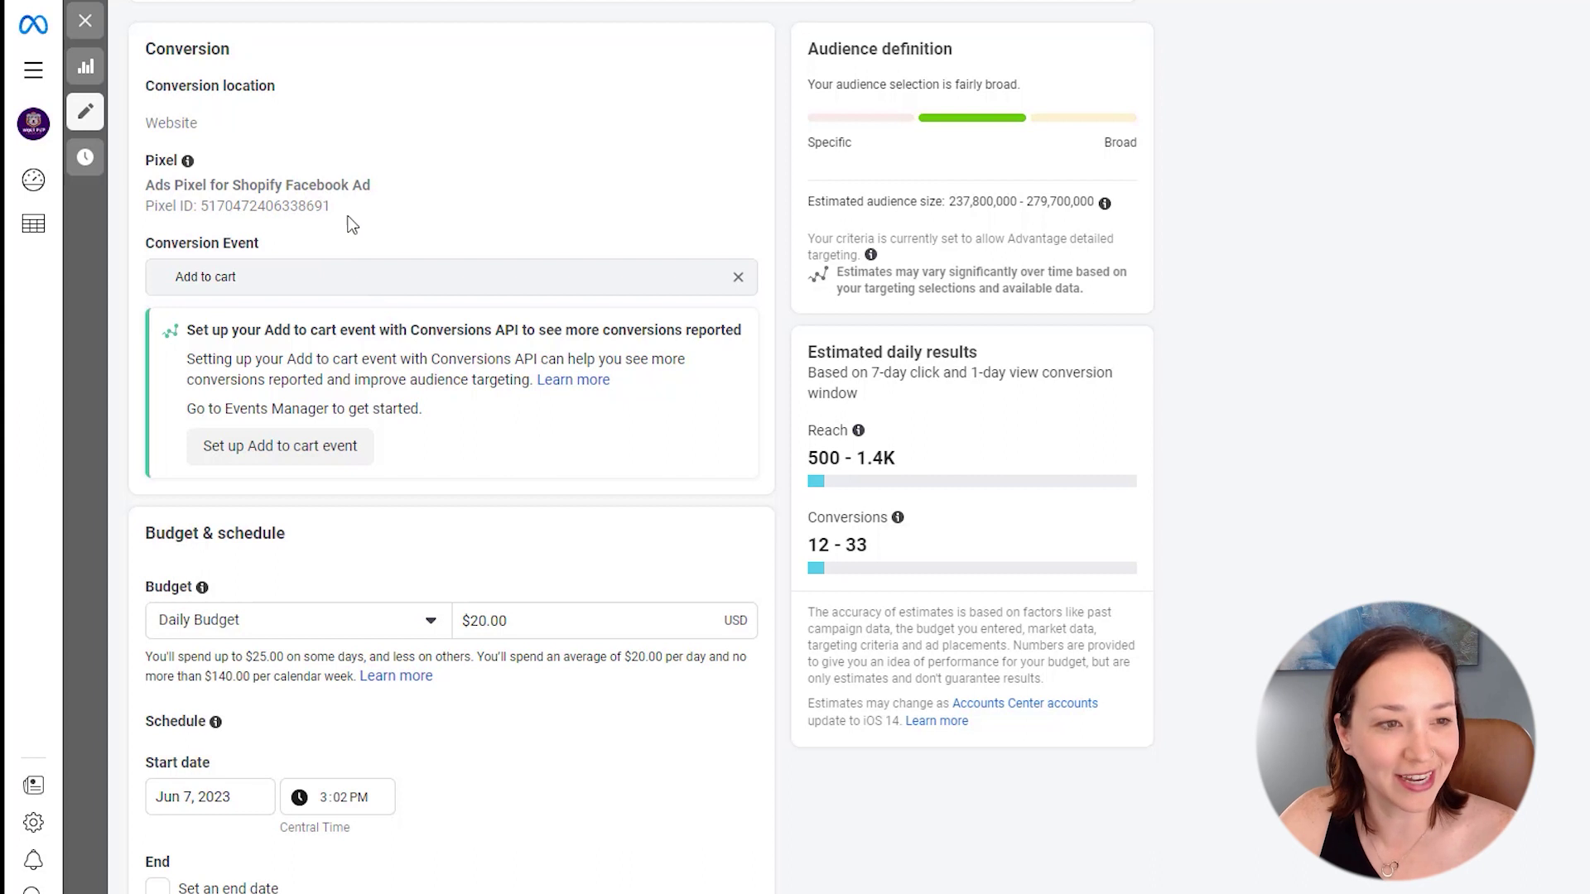
- Replace the Add to cart conversion event with Purchase
{"action": "left_click", "coordinate": [346, 277]}
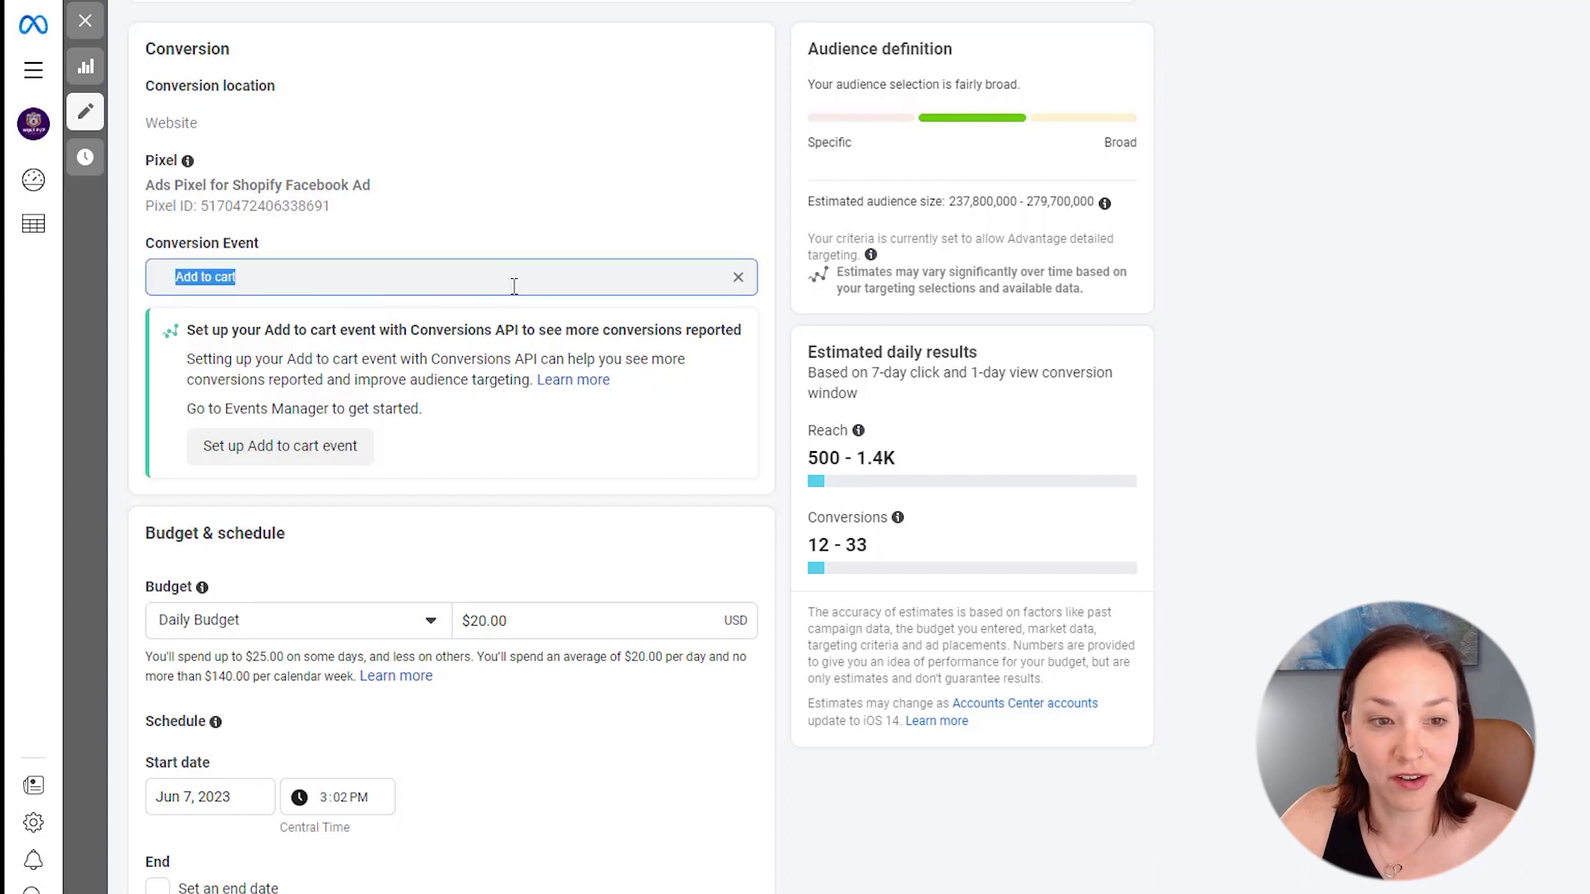
{"action": "left_click", "coordinate": [737, 279]}
{"action": "left_click", "coordinate": [497, 282]}
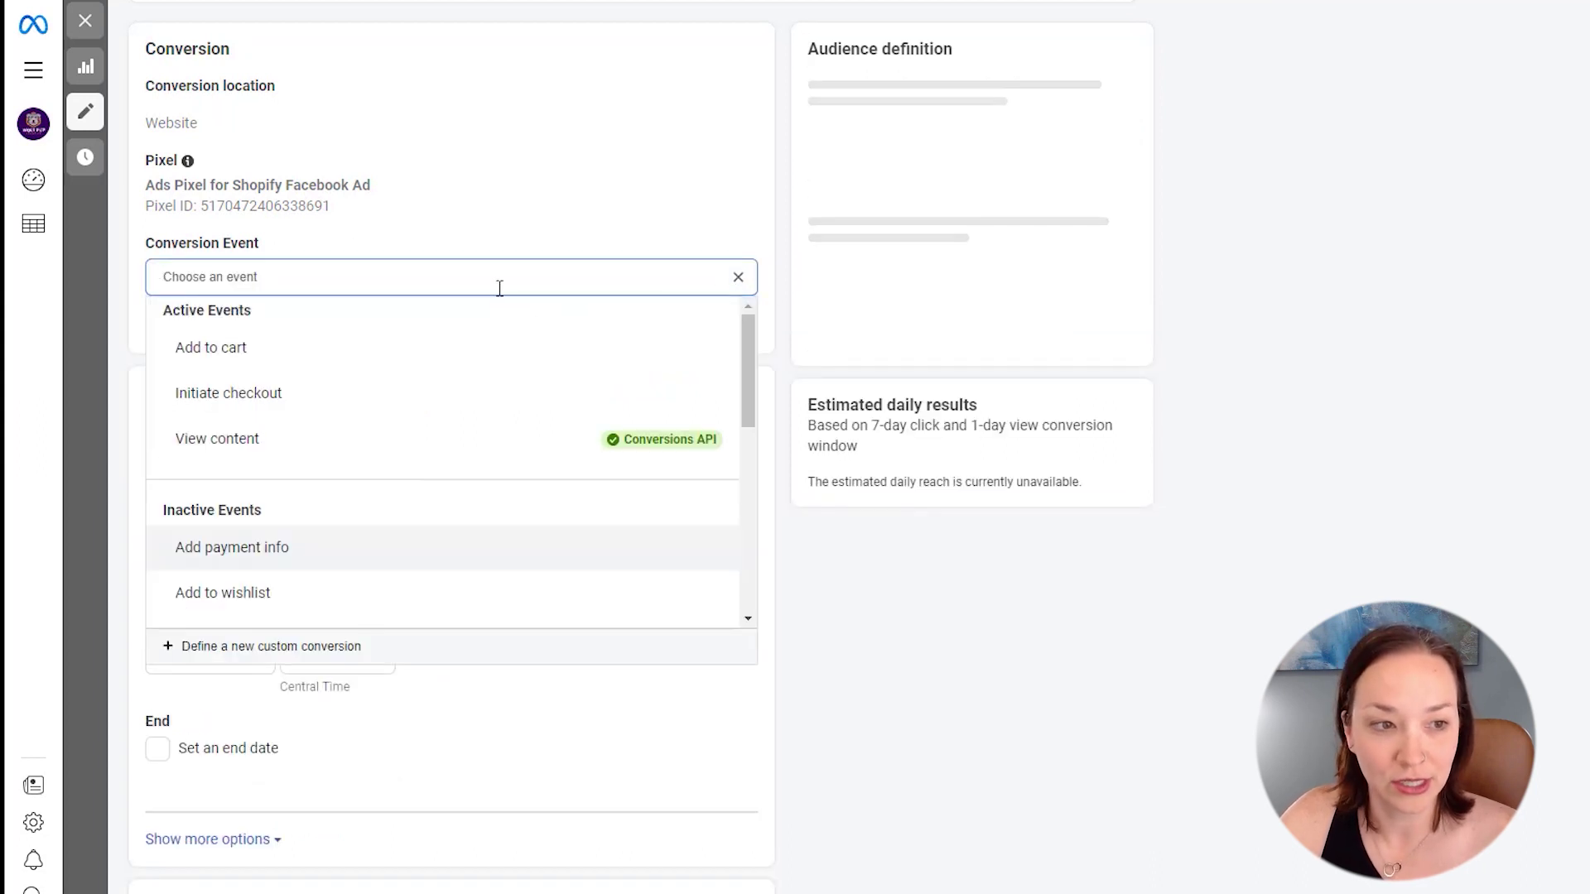
{"action": "scroll", "coordinate": [440, 392], "scroll_direction": "down", "scroll_amount": 4}
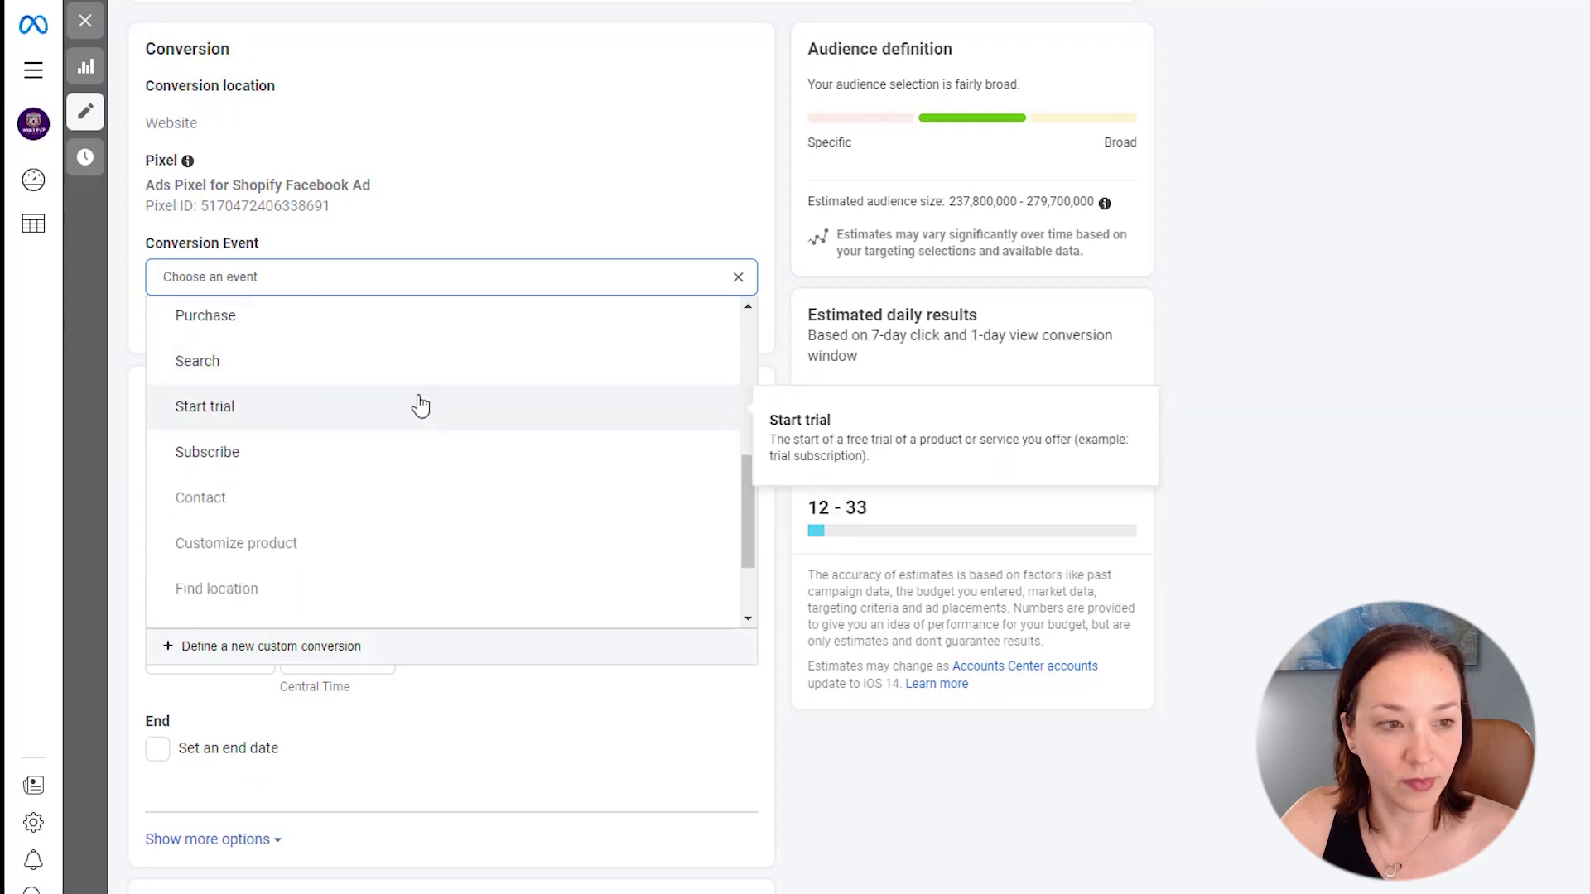
{"action": "scroll", "coordinate": [304, 508], "scroll_direction": "up", "scroll_amount": 2}
{"action": "left_click", "coordinate": [291, 532]}
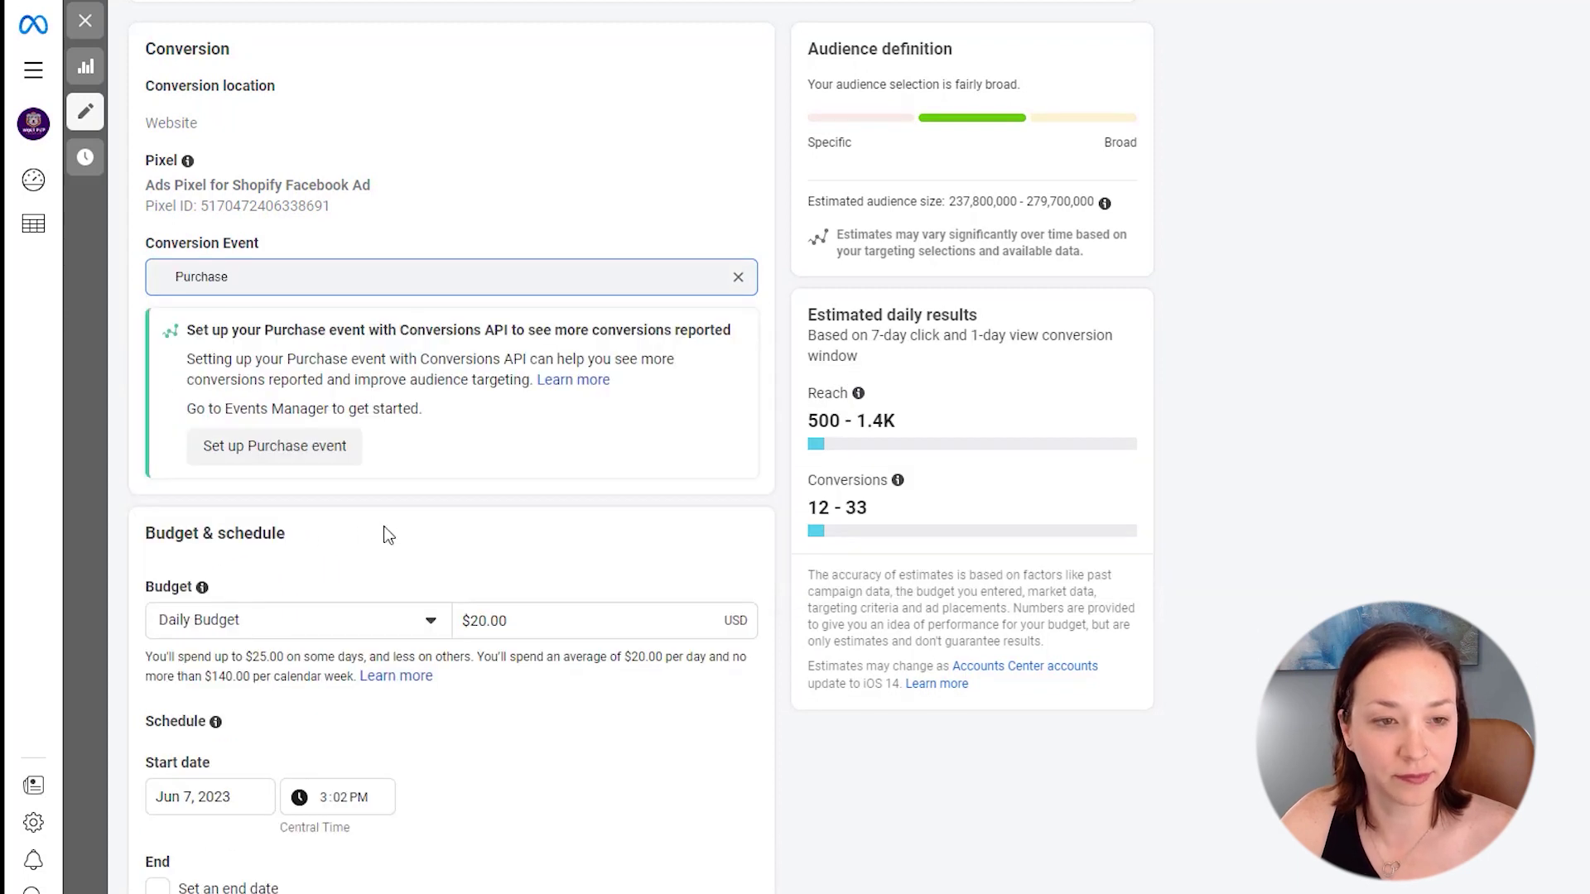
{"action": "scroll", "coordinate": [398, 526], "scroll_direction": "down", "scroll_amount": 5}
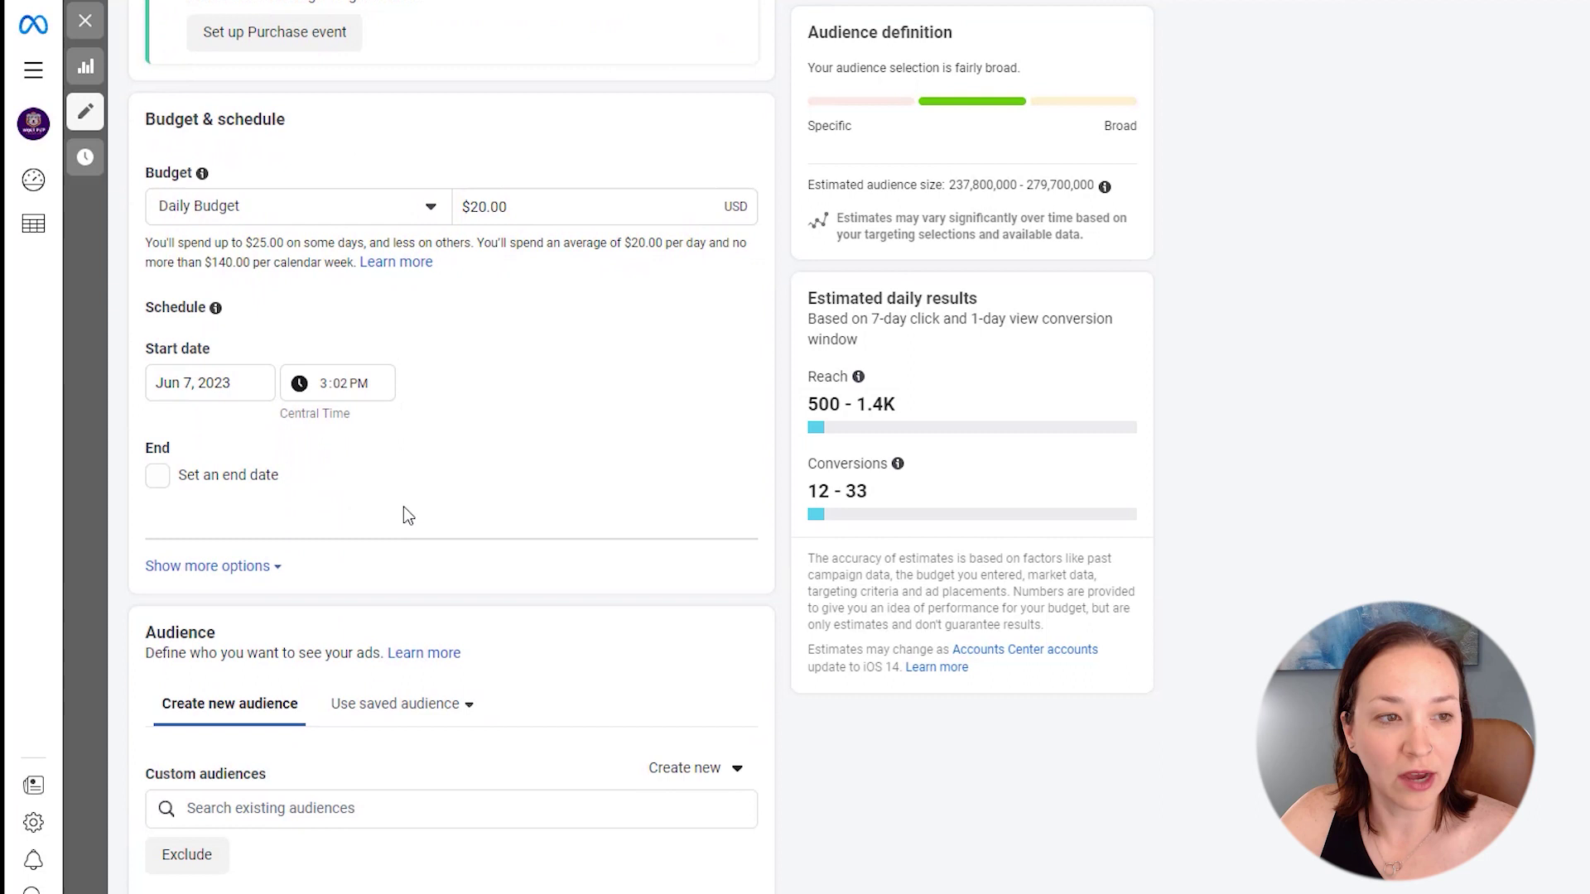
{"action": "scroll", "coordinate": [480, 424], "scroll_direction": "down", "scroll_amount": 1}
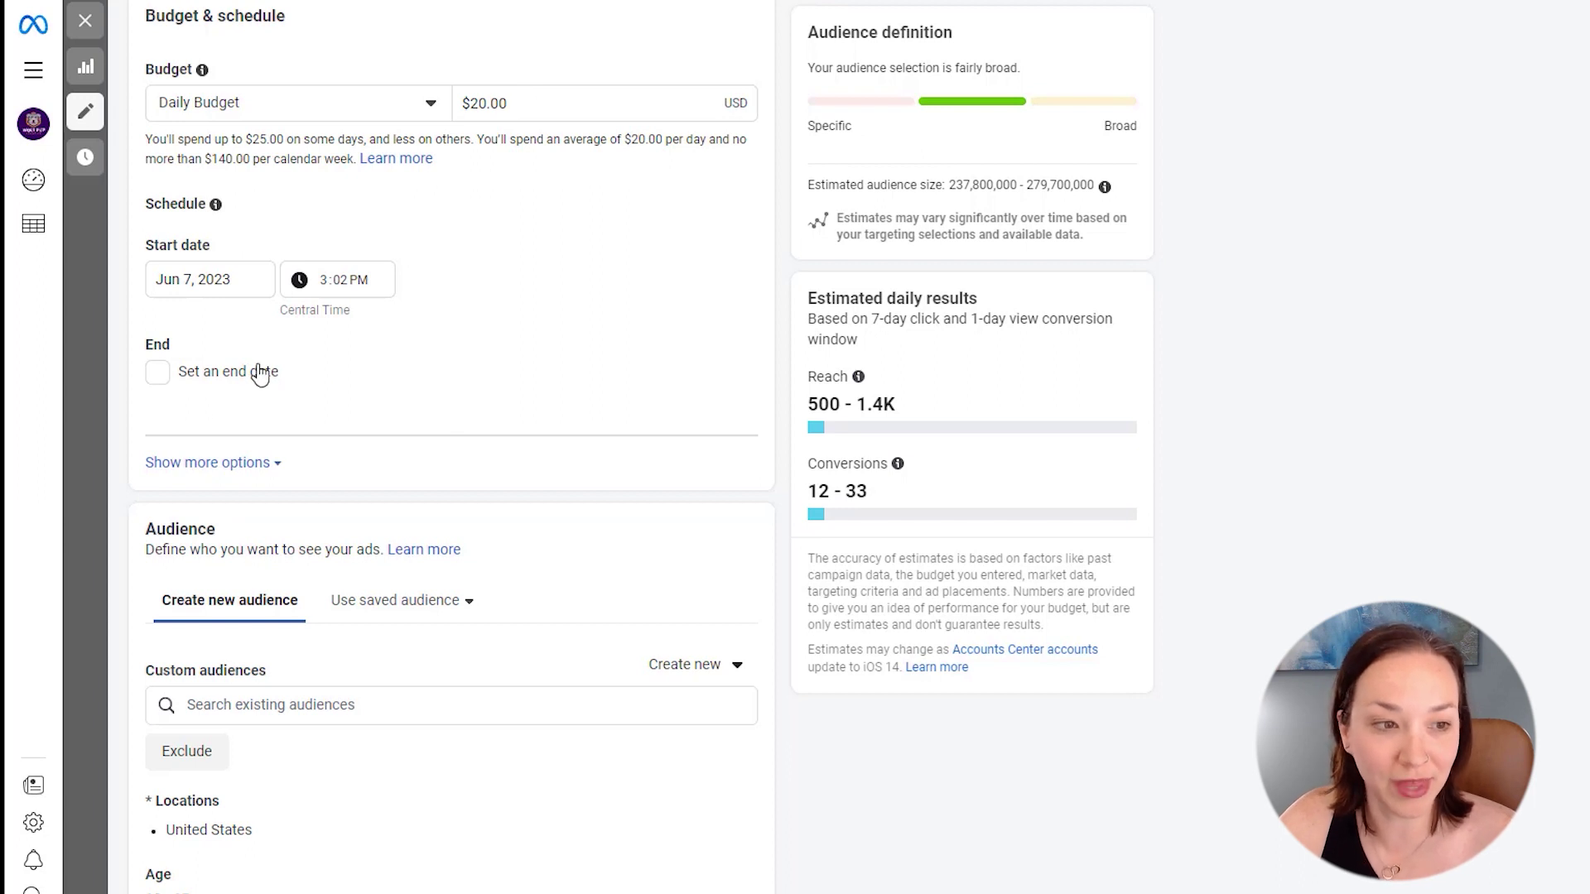
{"action": "scroll", "coordinate": [325, 443], "scroll_direction": "down", "scroll_amount": 5}
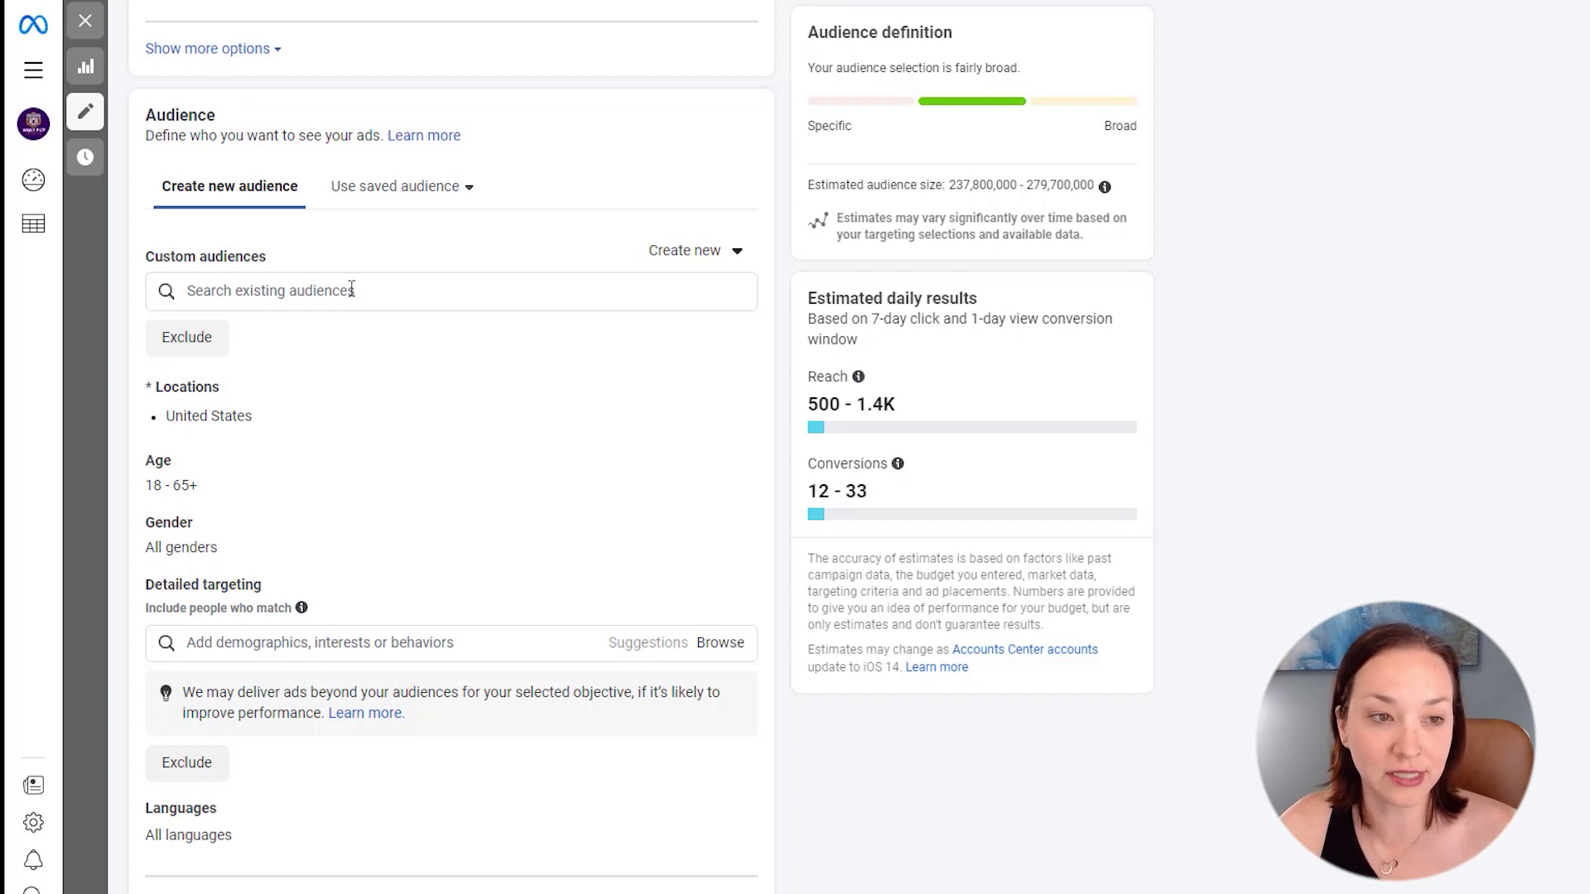
- Add the existing 'Wolf Pup- Website Traffic (30 Days)' audience, then open and close the All tools menu
{"action": "left_click", "coordinate": [351, 288]}
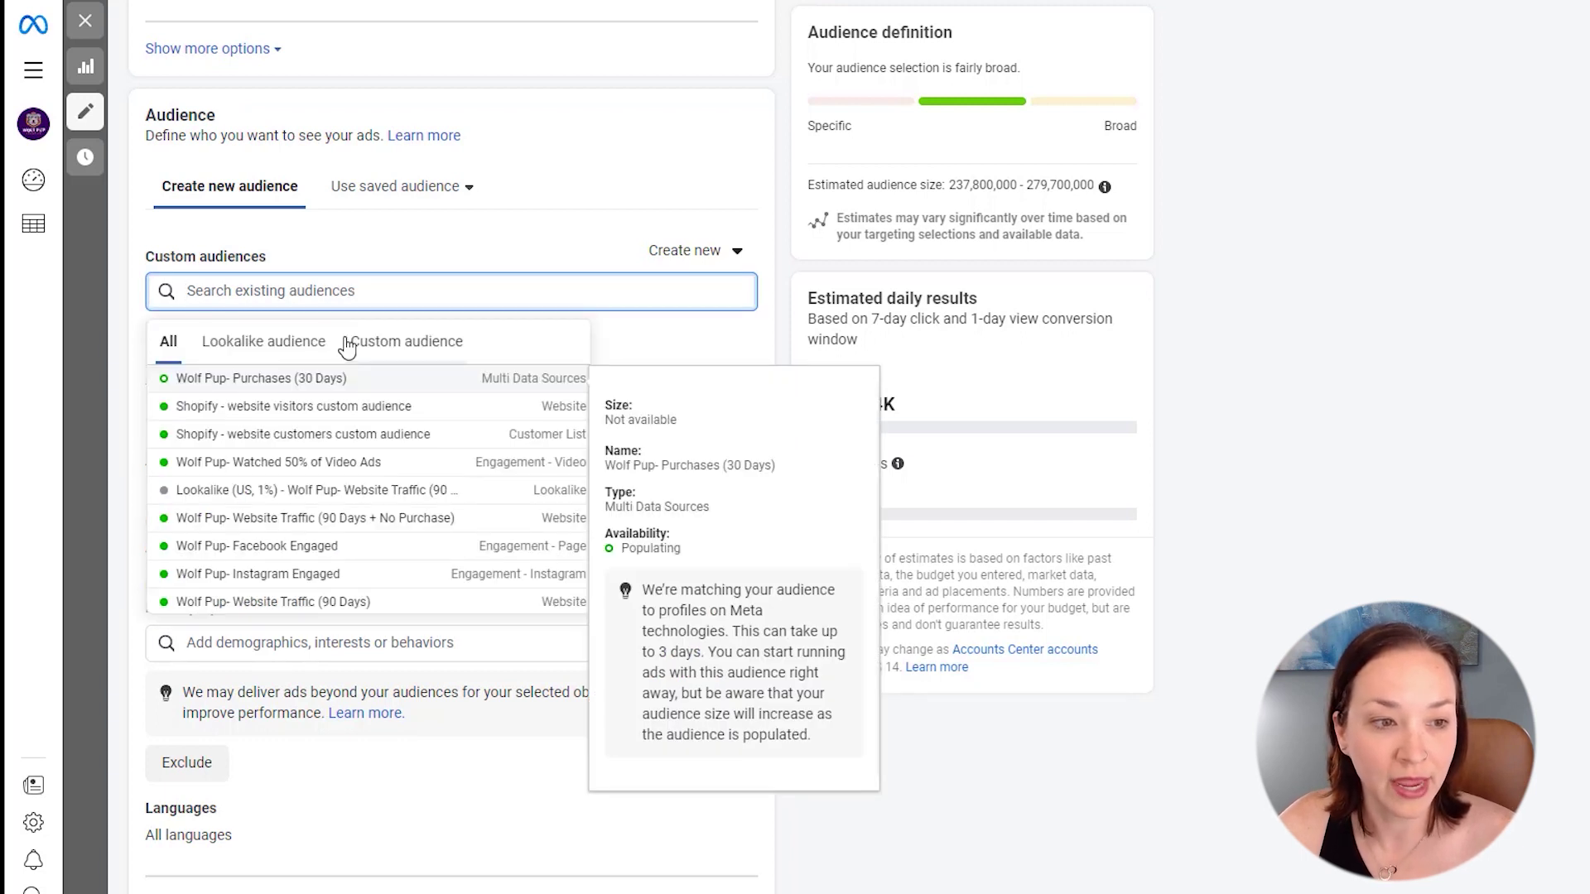
{"action": "scroll", "coordinate": [373, 455], "scroll_direction": "down", "scroll_amount": 1}
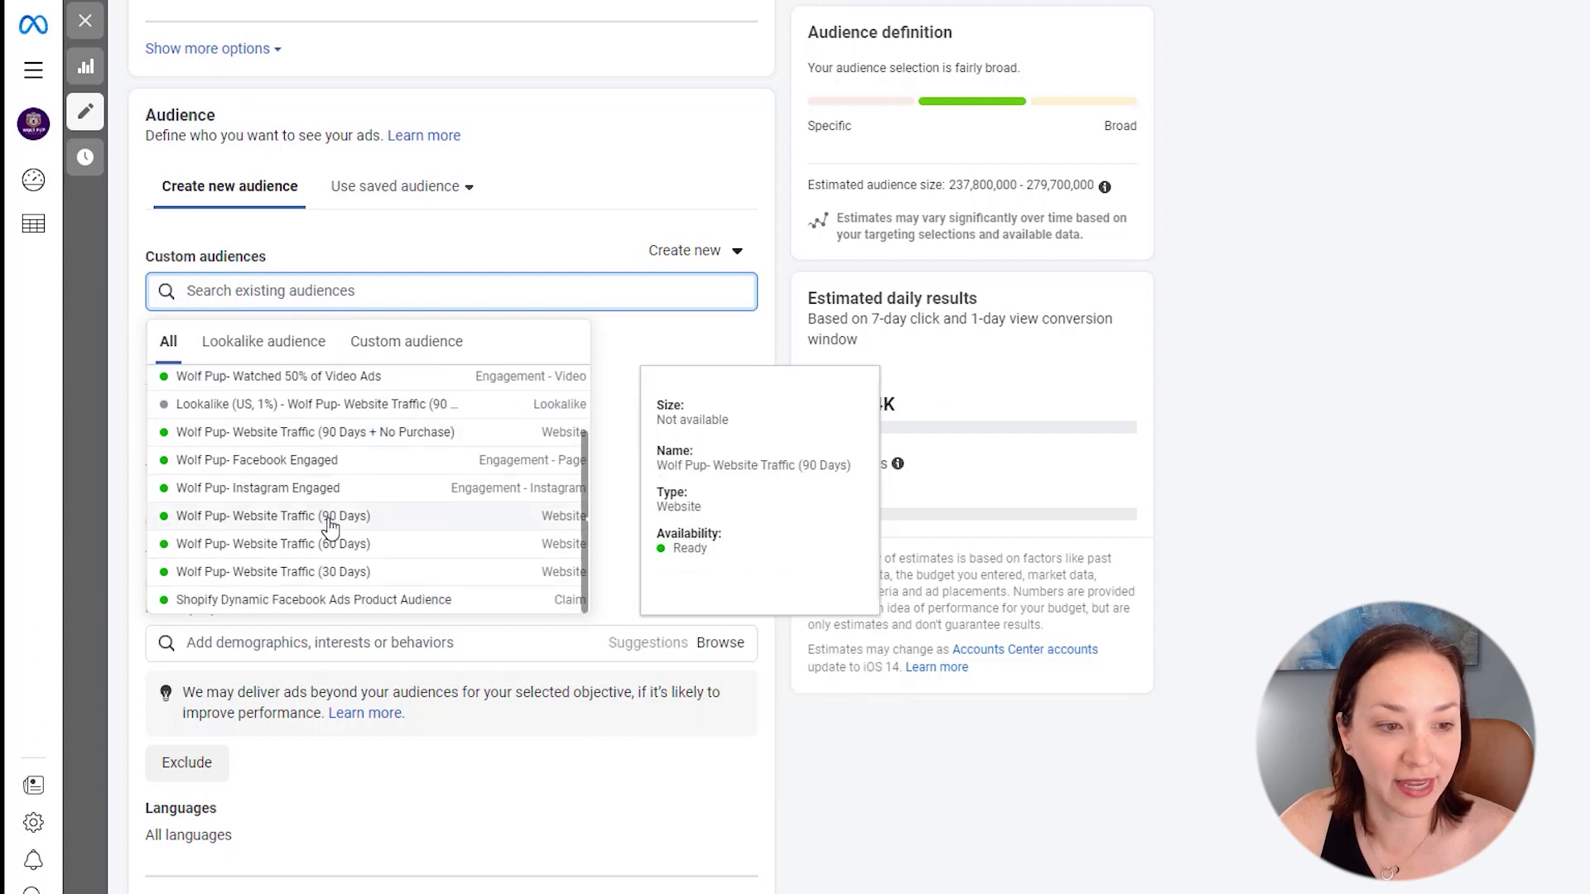
{"action": "left_click", "coordinate": [387, 587]}
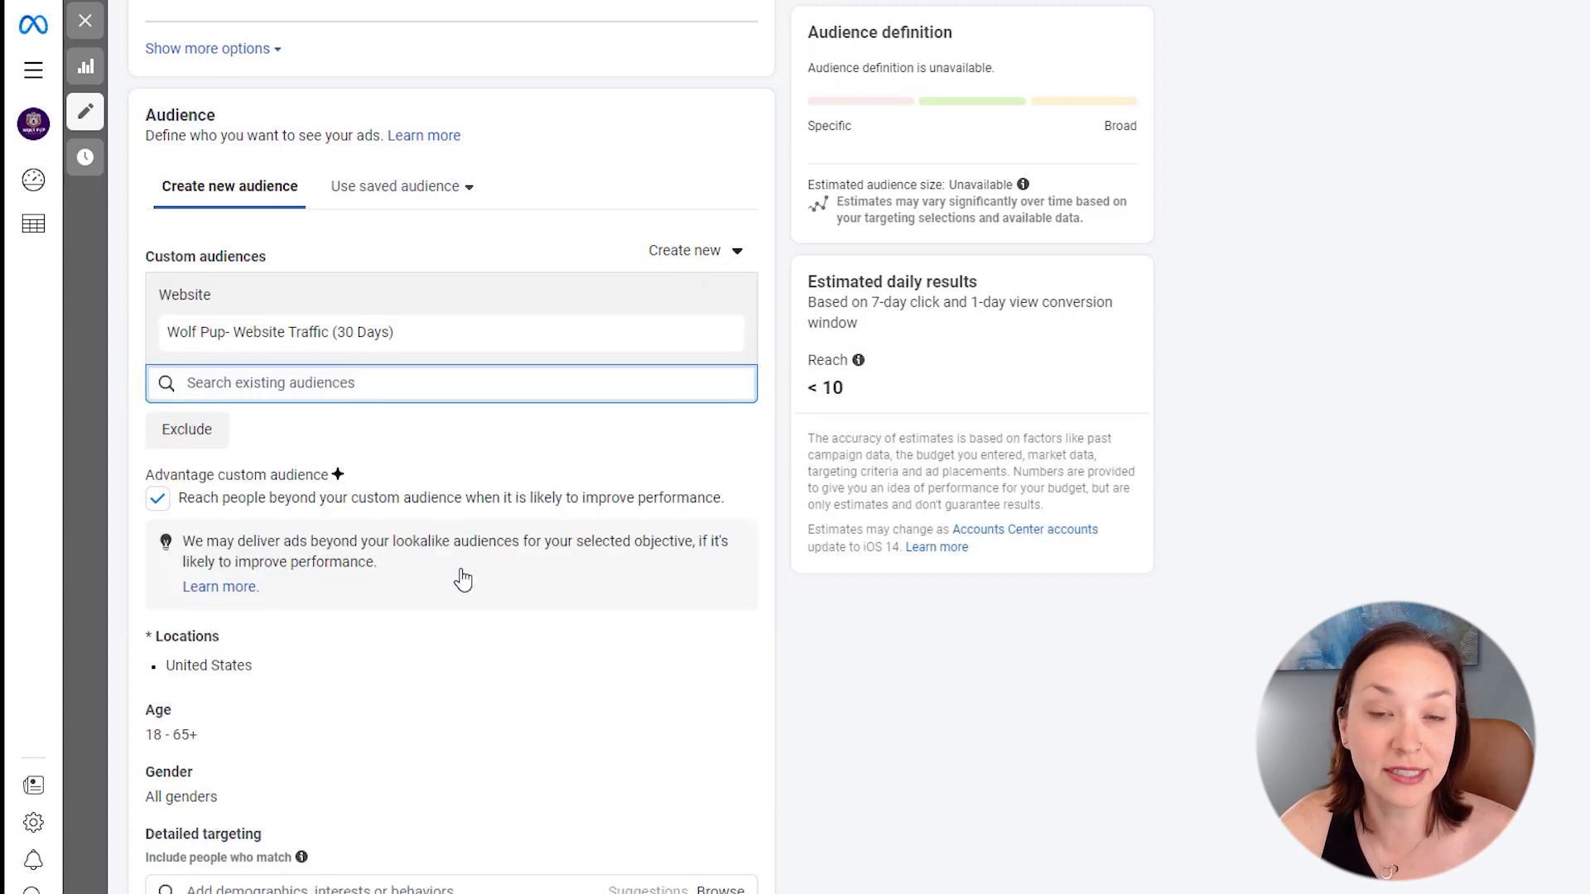
{"action": "left_click", "coordinate": [1238, 522]}
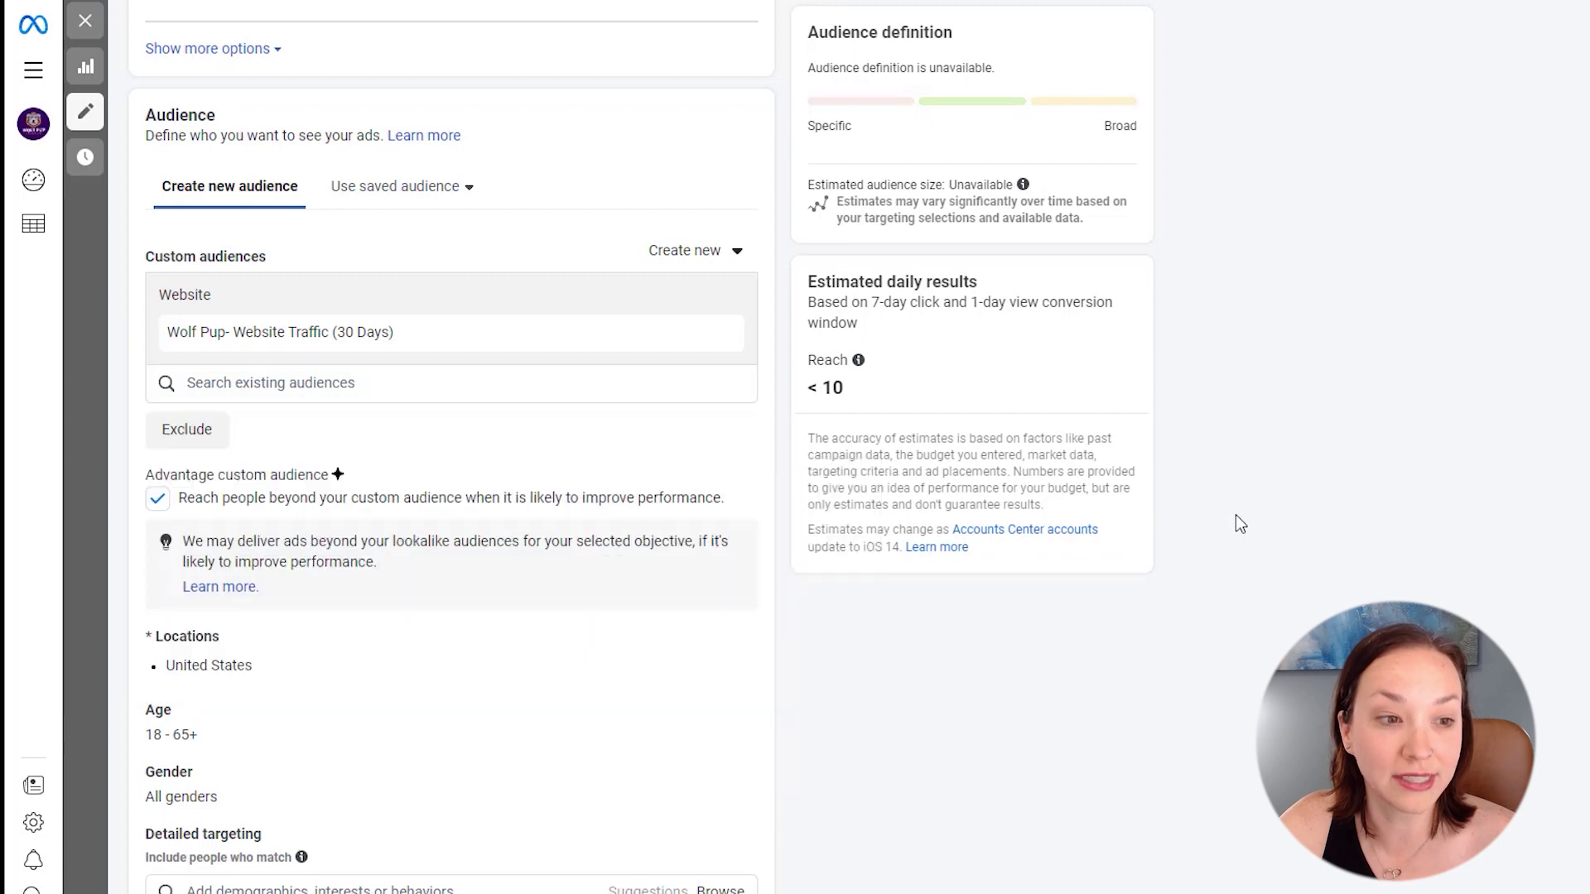
{"action": "left_click", "coordinate": [35, 75]}
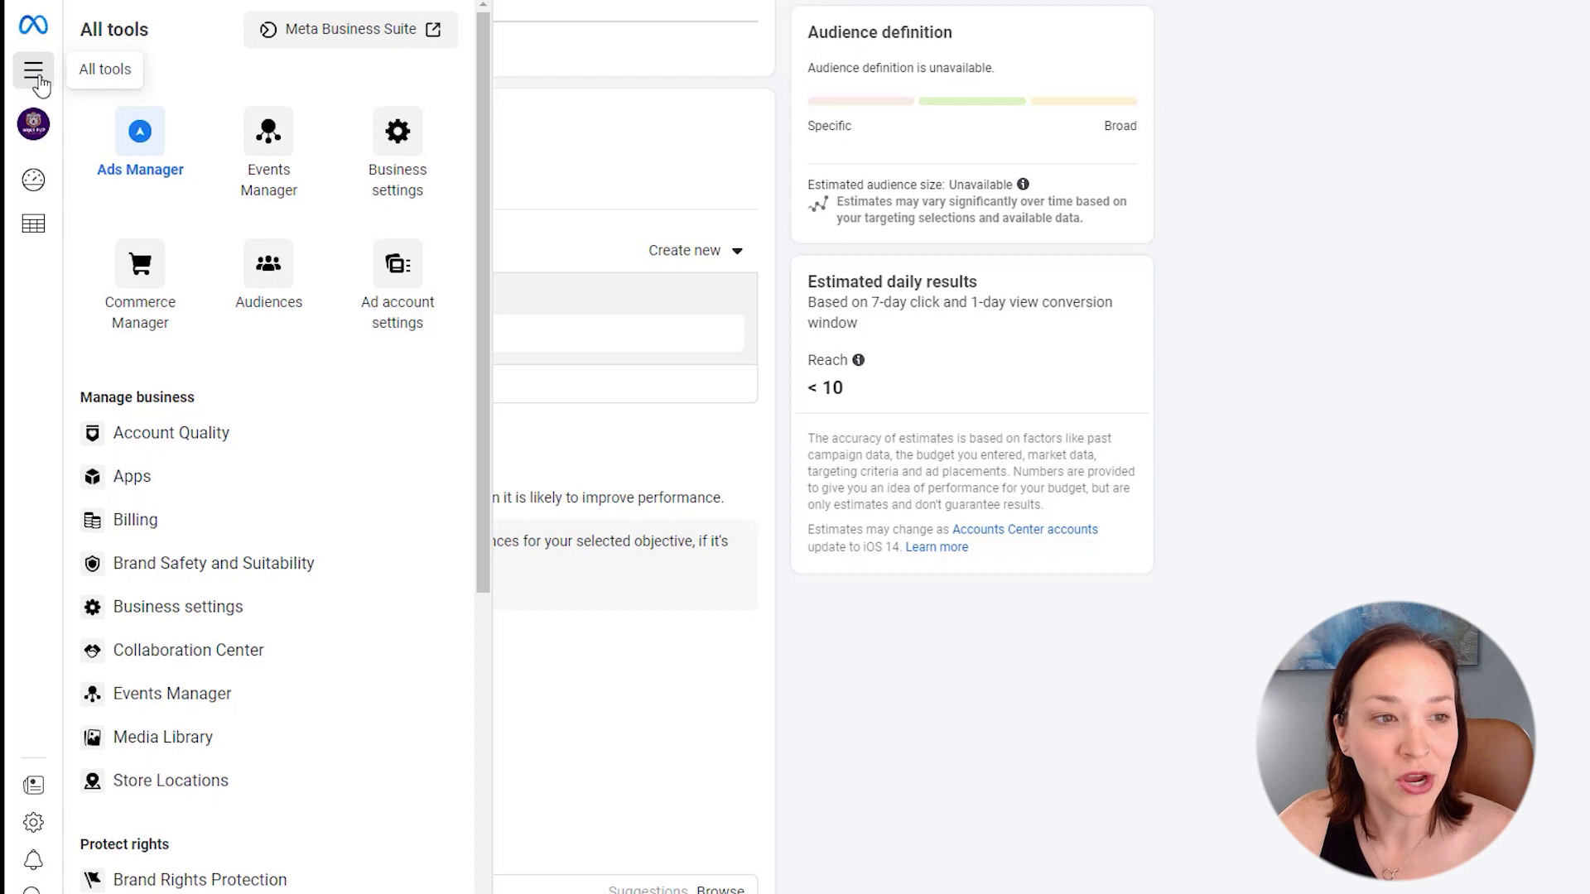
{"action": "left_click", "coordinate": [1320, 380]}
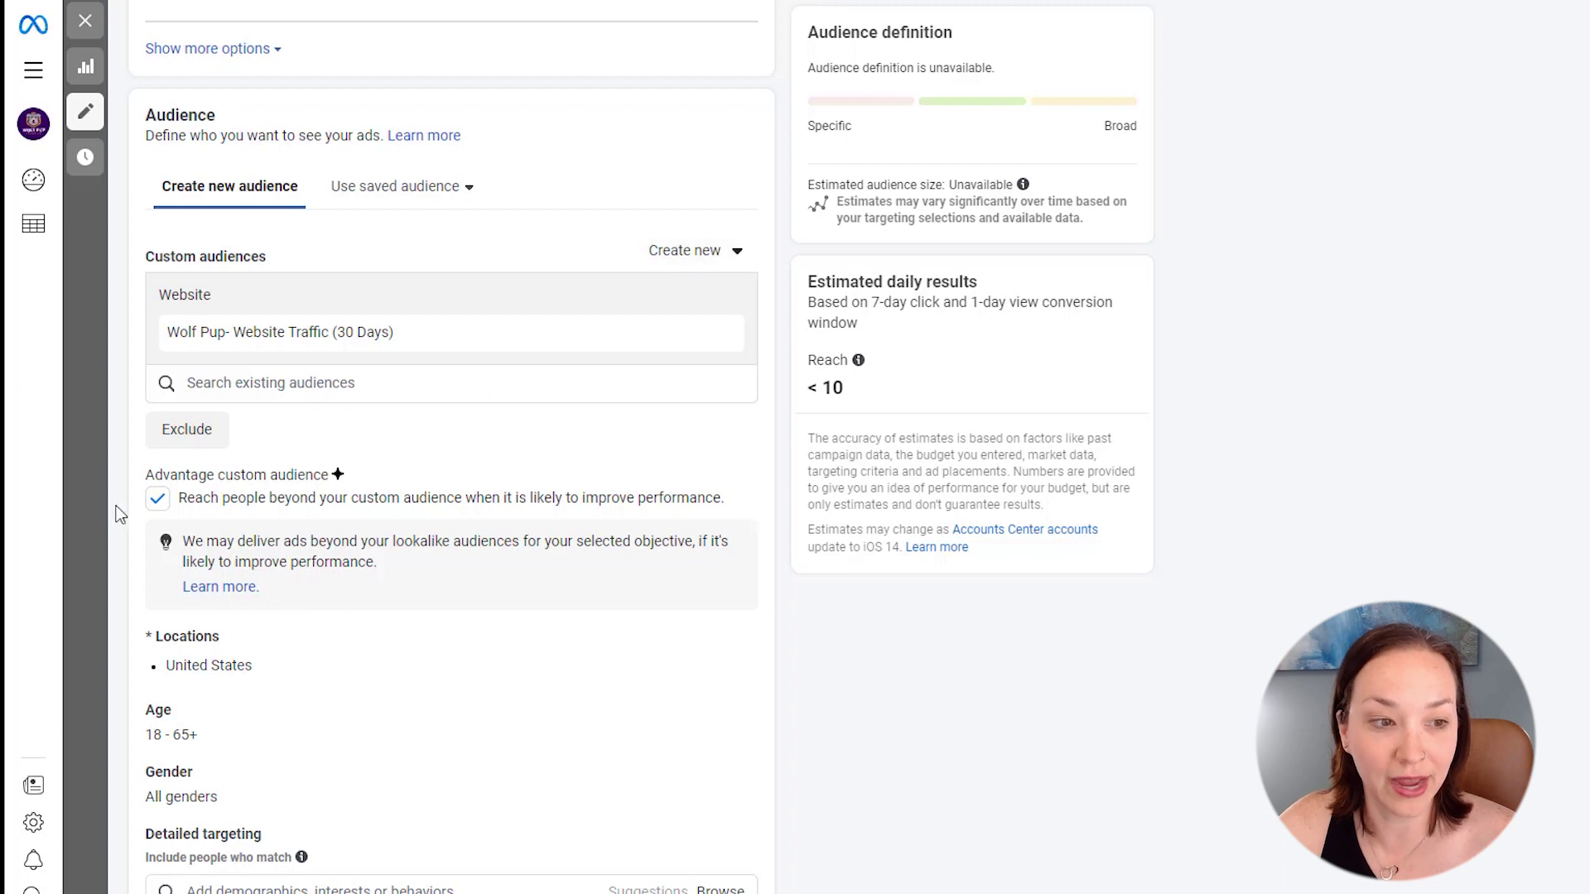
- Begin a new custom audience sourced from website visitors
{"action": "left_click", "coordinate": [687, 252]}
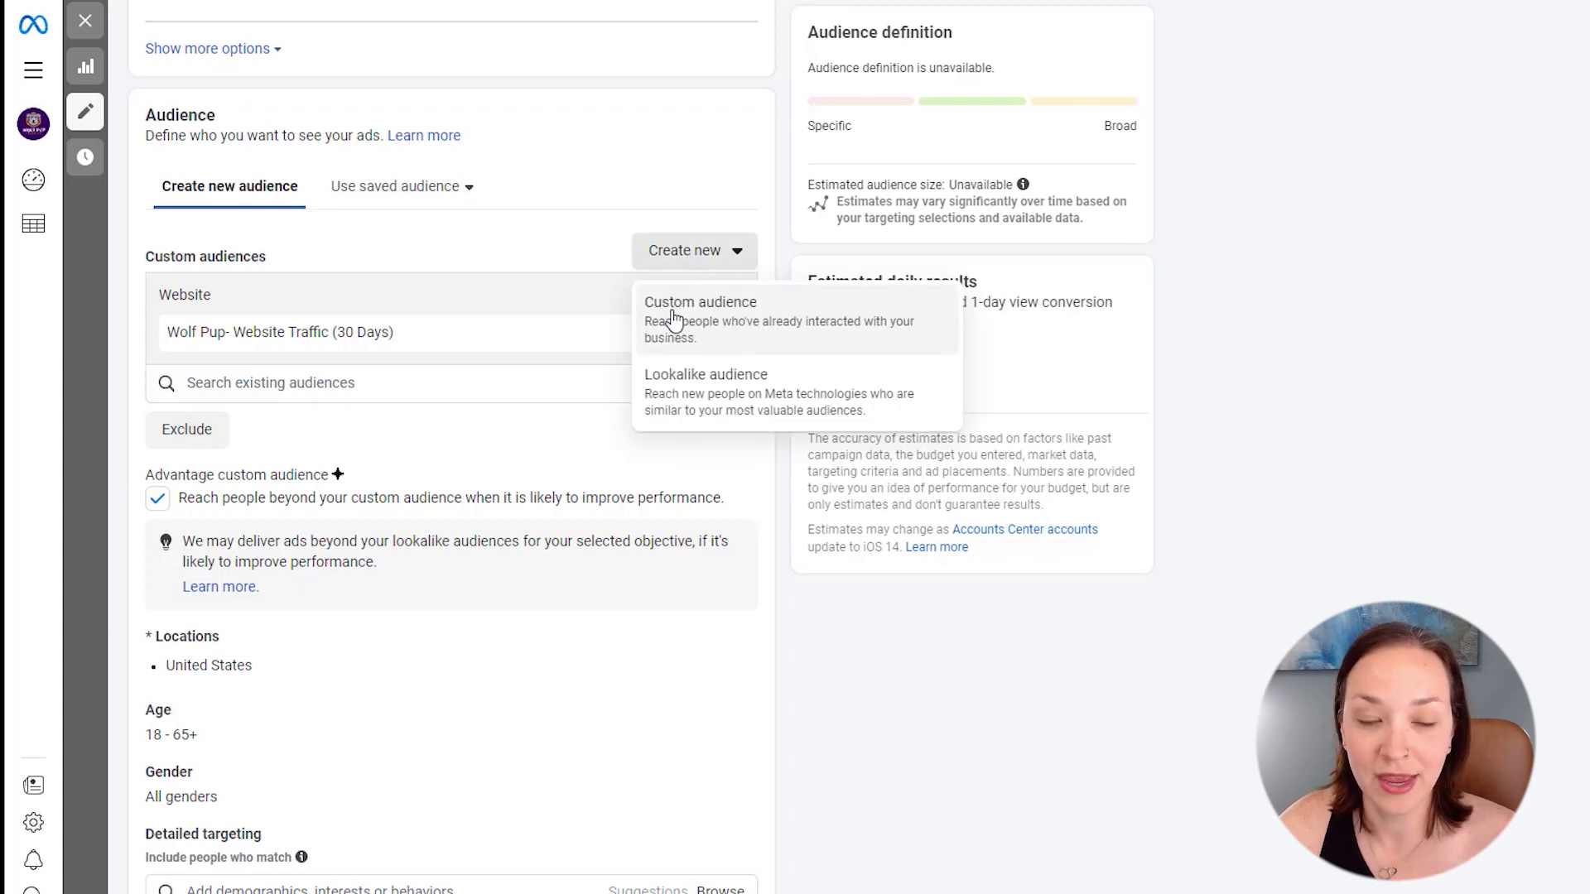
{"action": "left_click", "coordinate": [723, 321]}
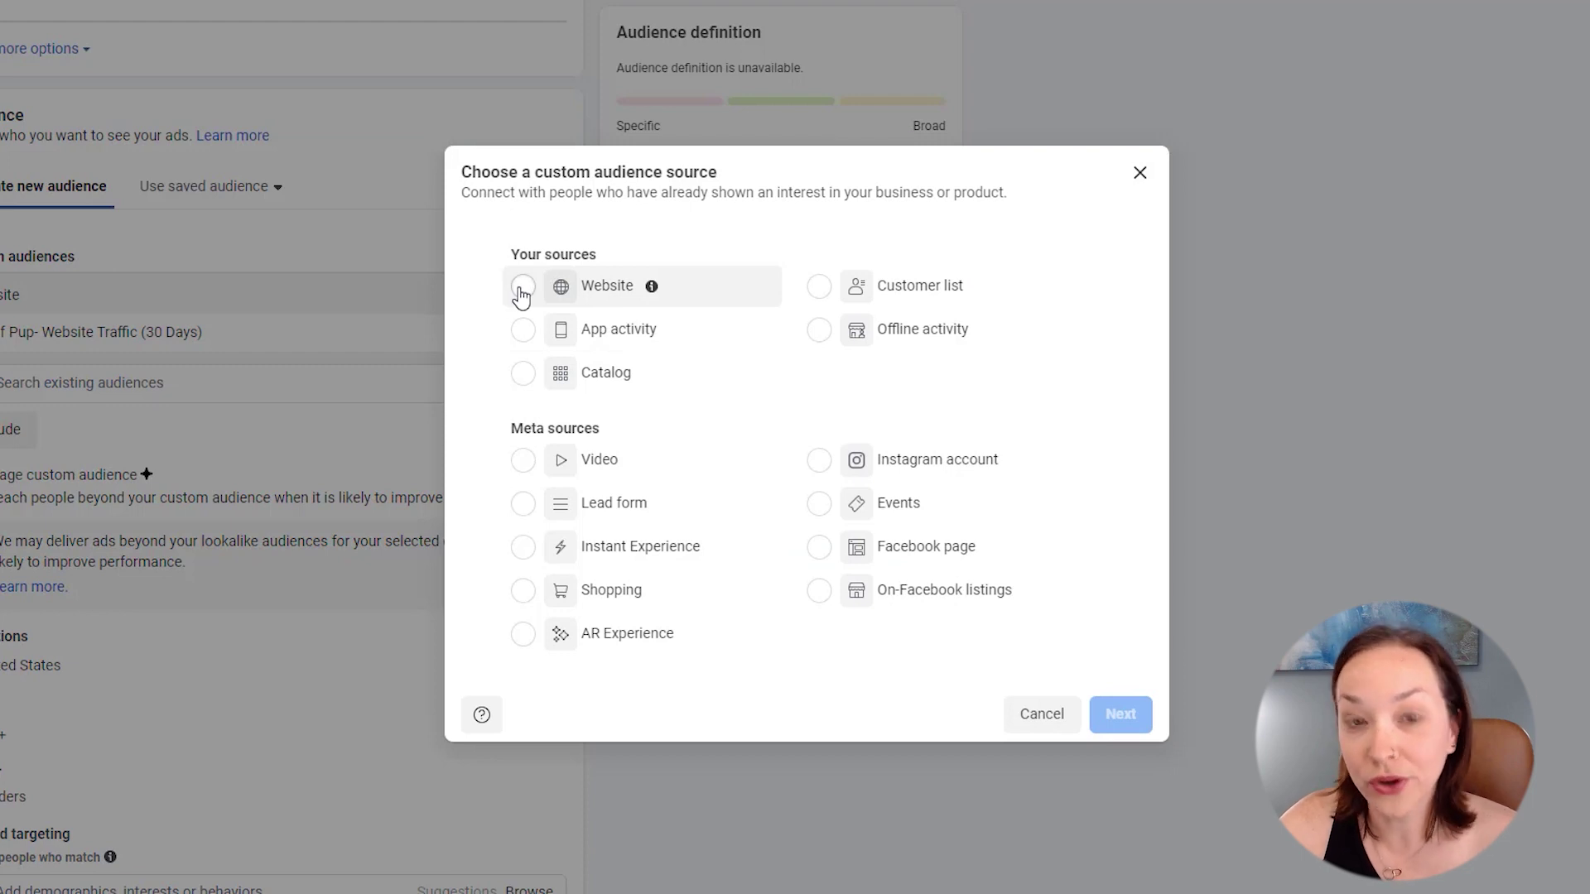
{"action": "left_click", "coordinate": [523, 290]}
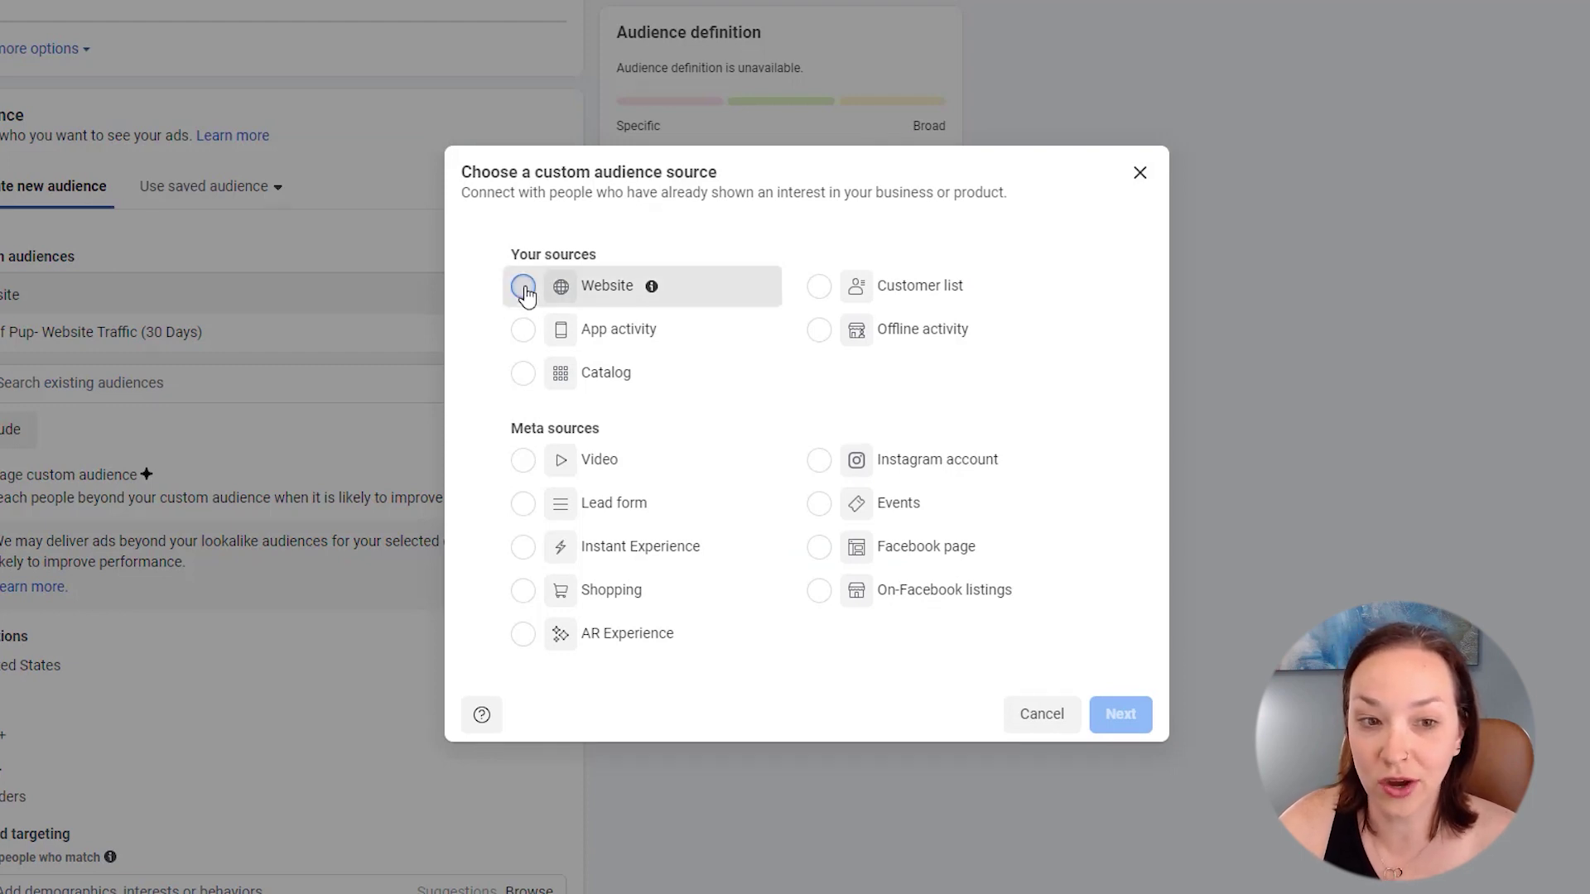
{"action": "left_click", "coordinate": [1124, 714]}
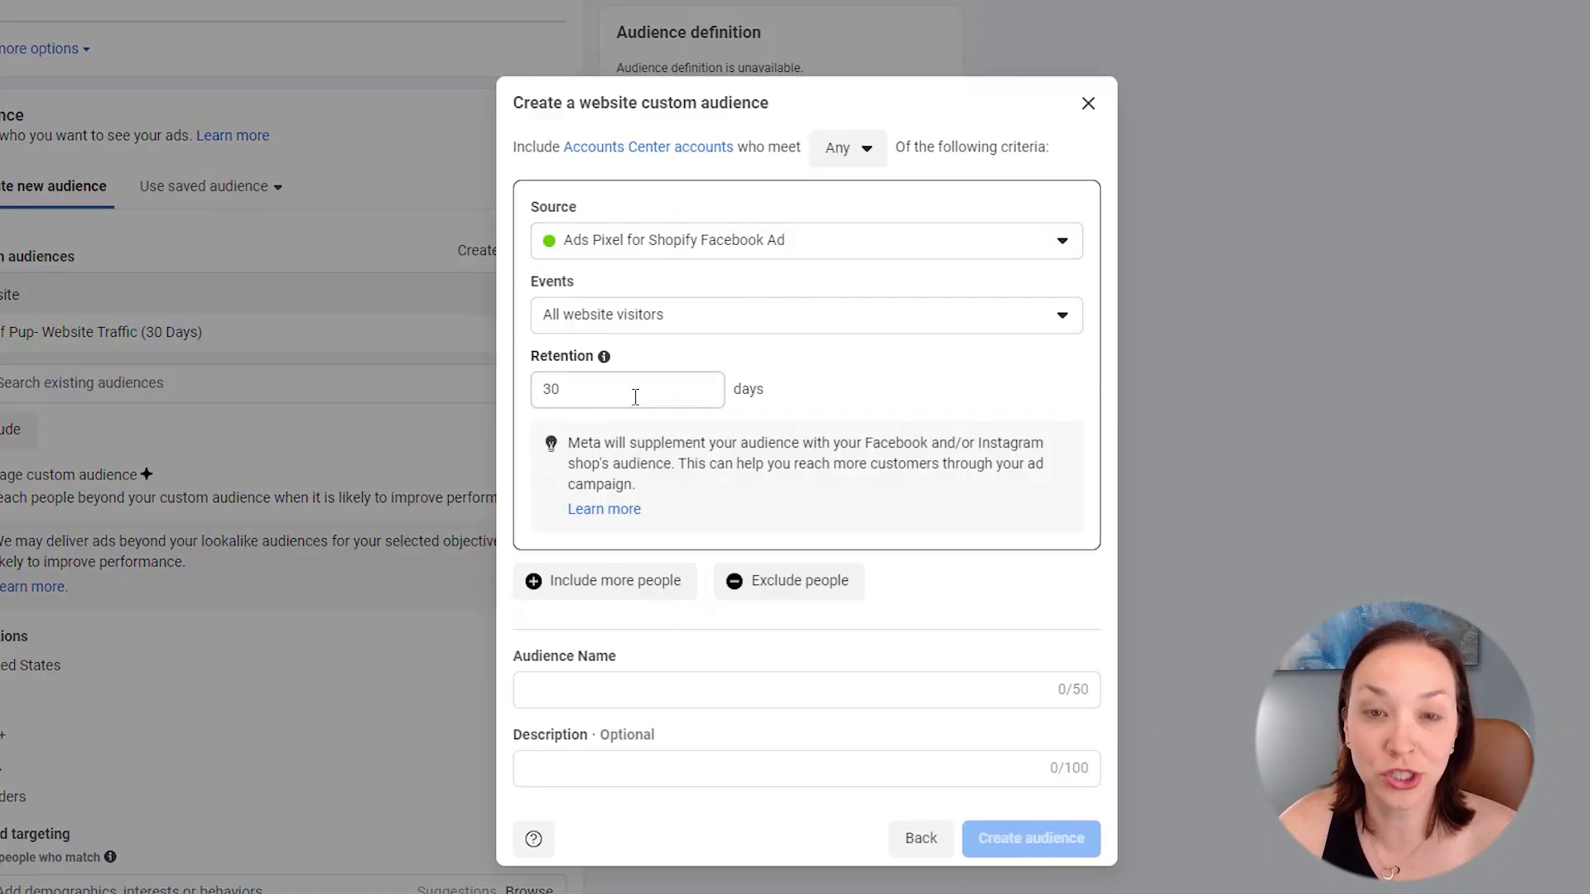
- Set 7-day retention for all website visitors and name the audience 'Wolf Pup- Website Traffic (7 Days)'
{"action": "left_click_drag", "start_coordinate": [625, 389], "coordinate": [493, 390]}
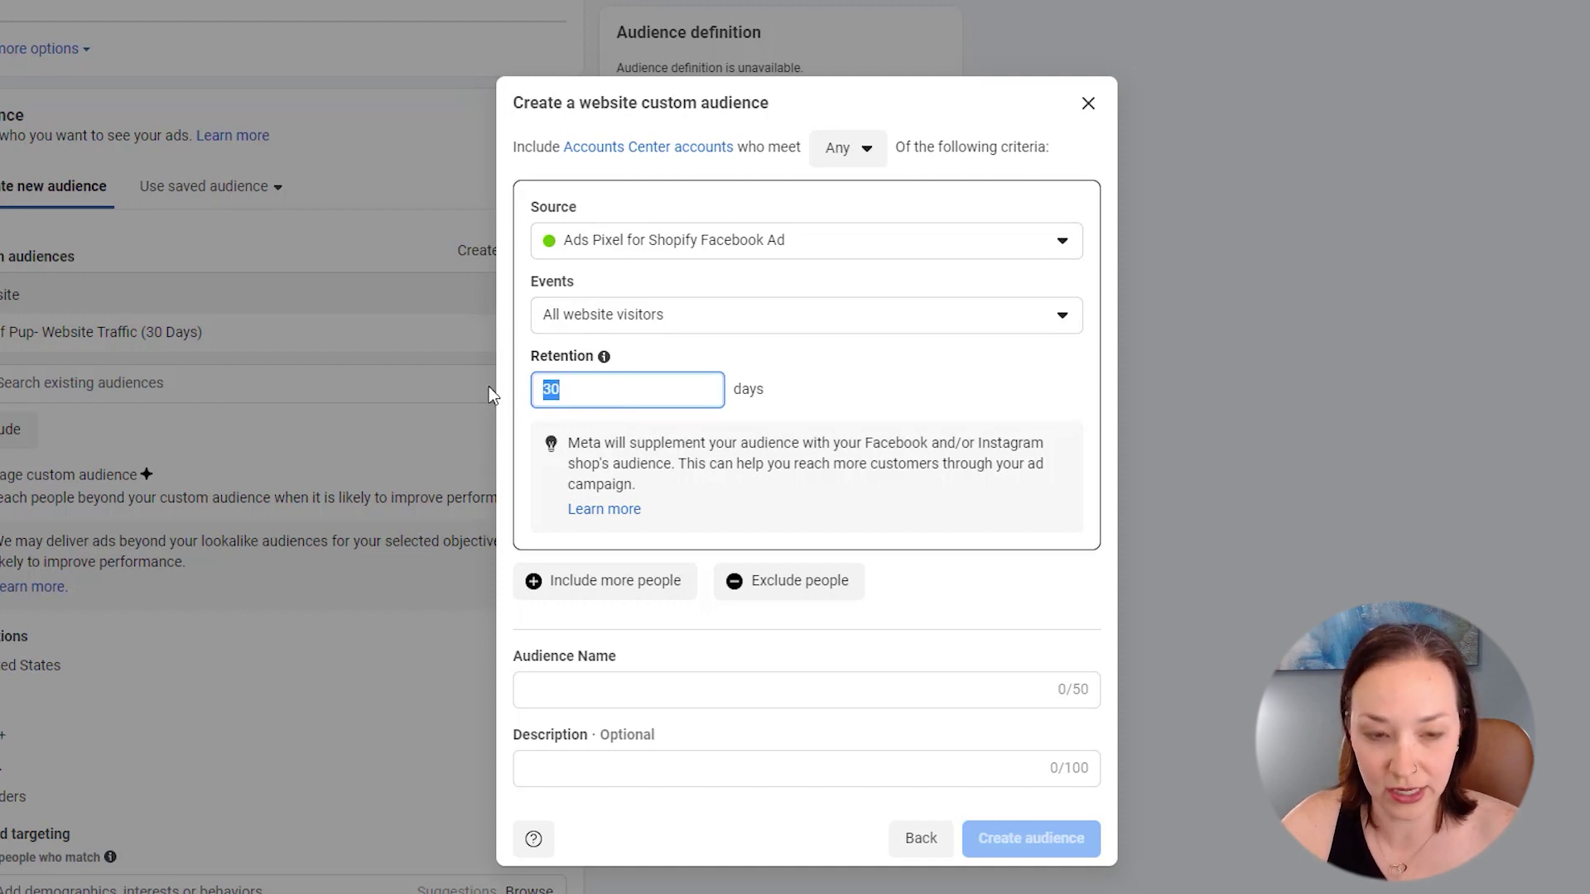
{"action": "type", "text": "7"}
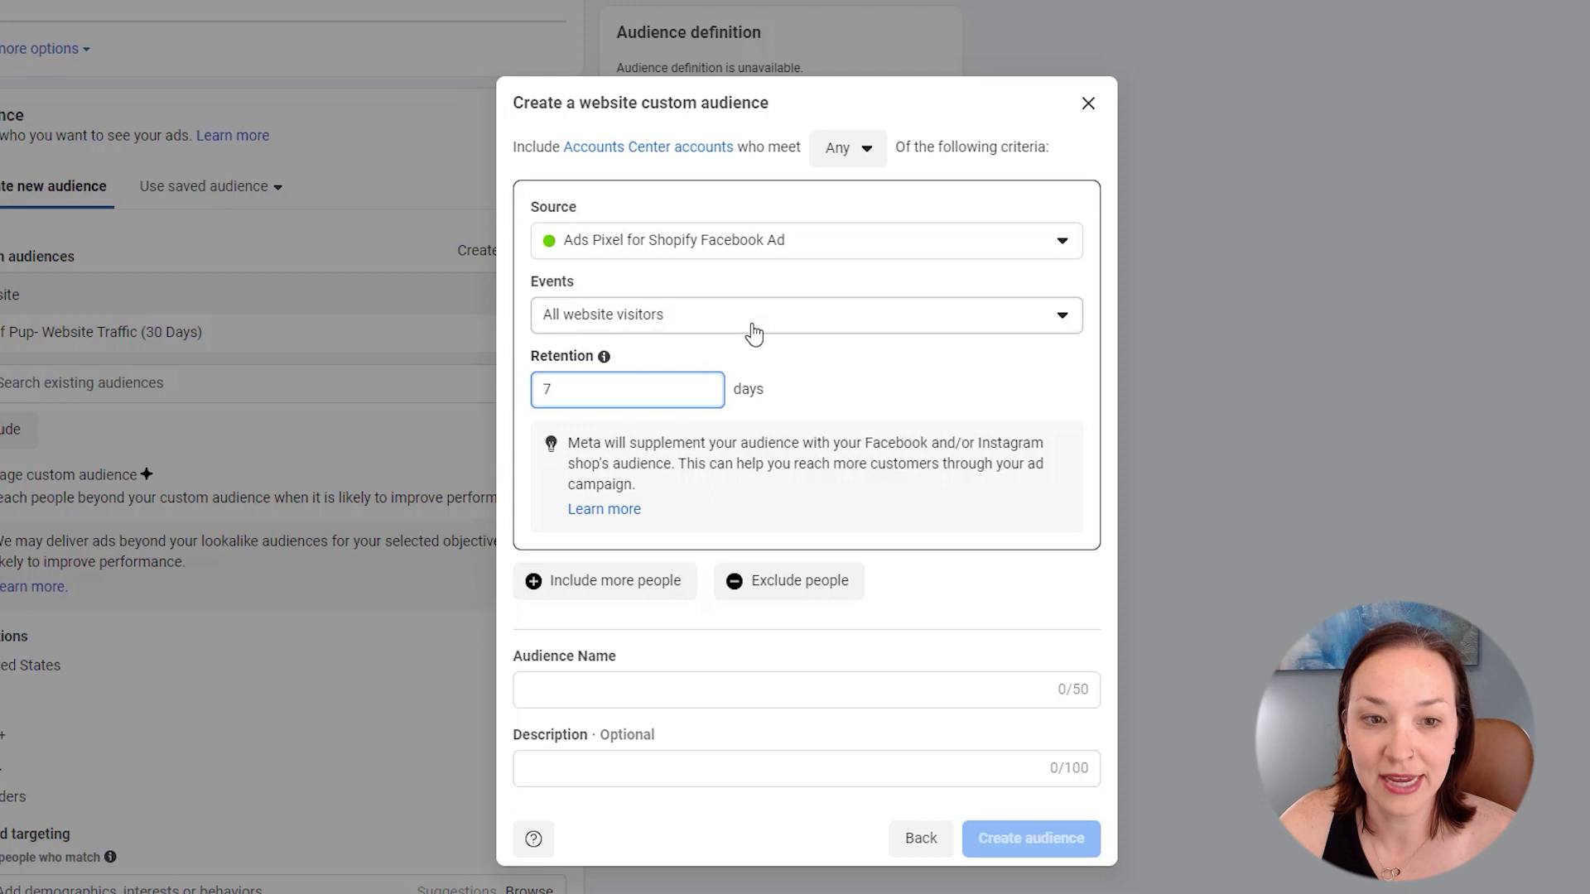
{"action": "left_click", "coordinate": [700, 321]}
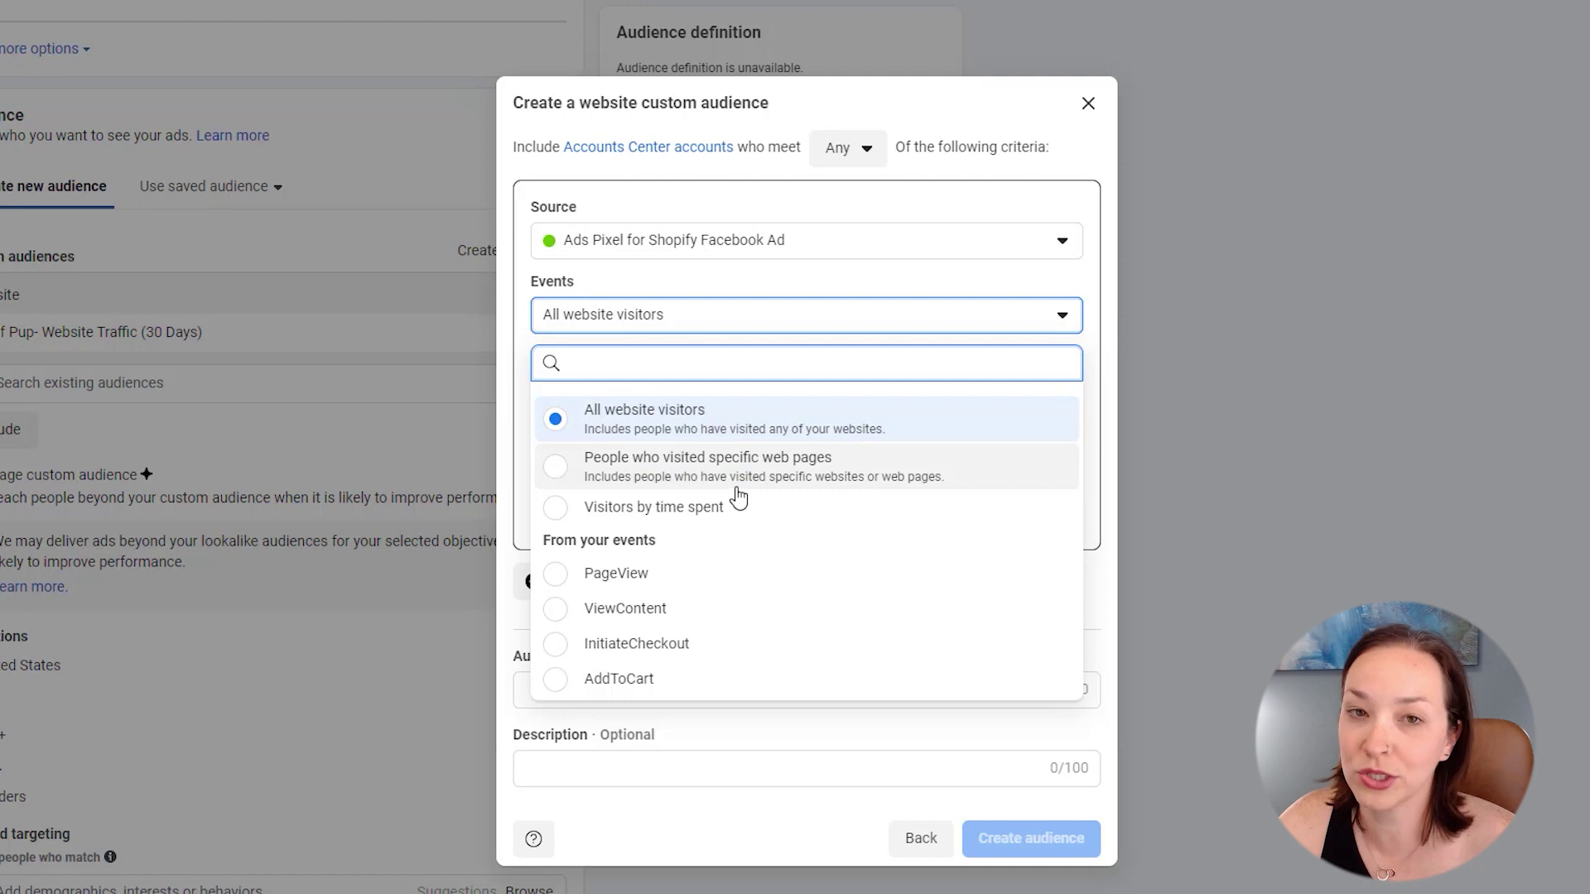
{"action": "left_click", "coordinate": [525, 377]}
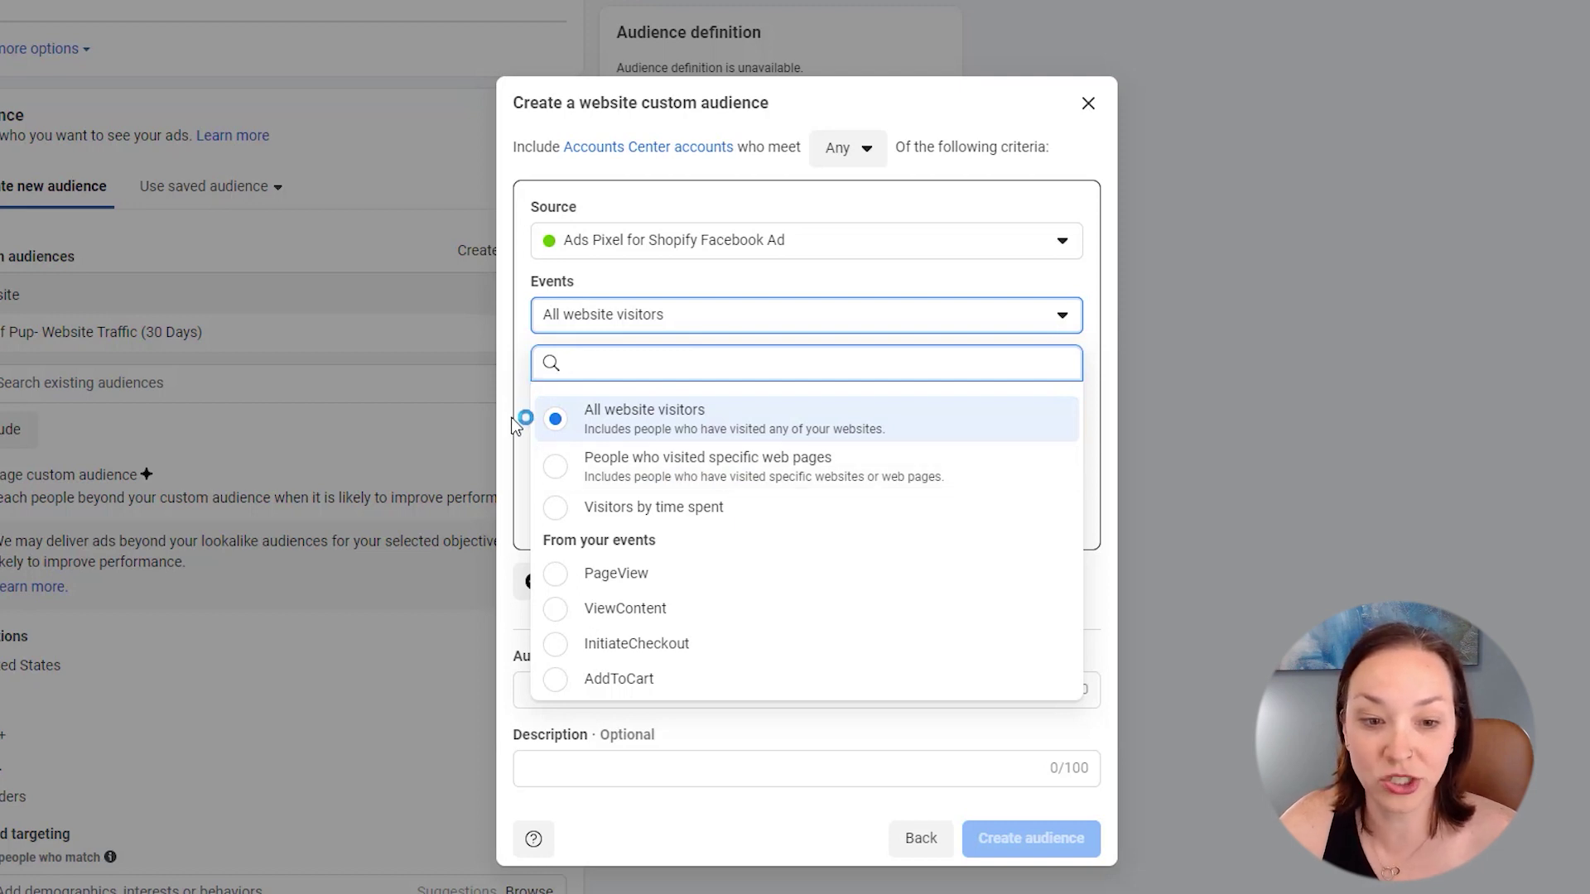
{"action": "left_click", "coordinate": [533, 414]}
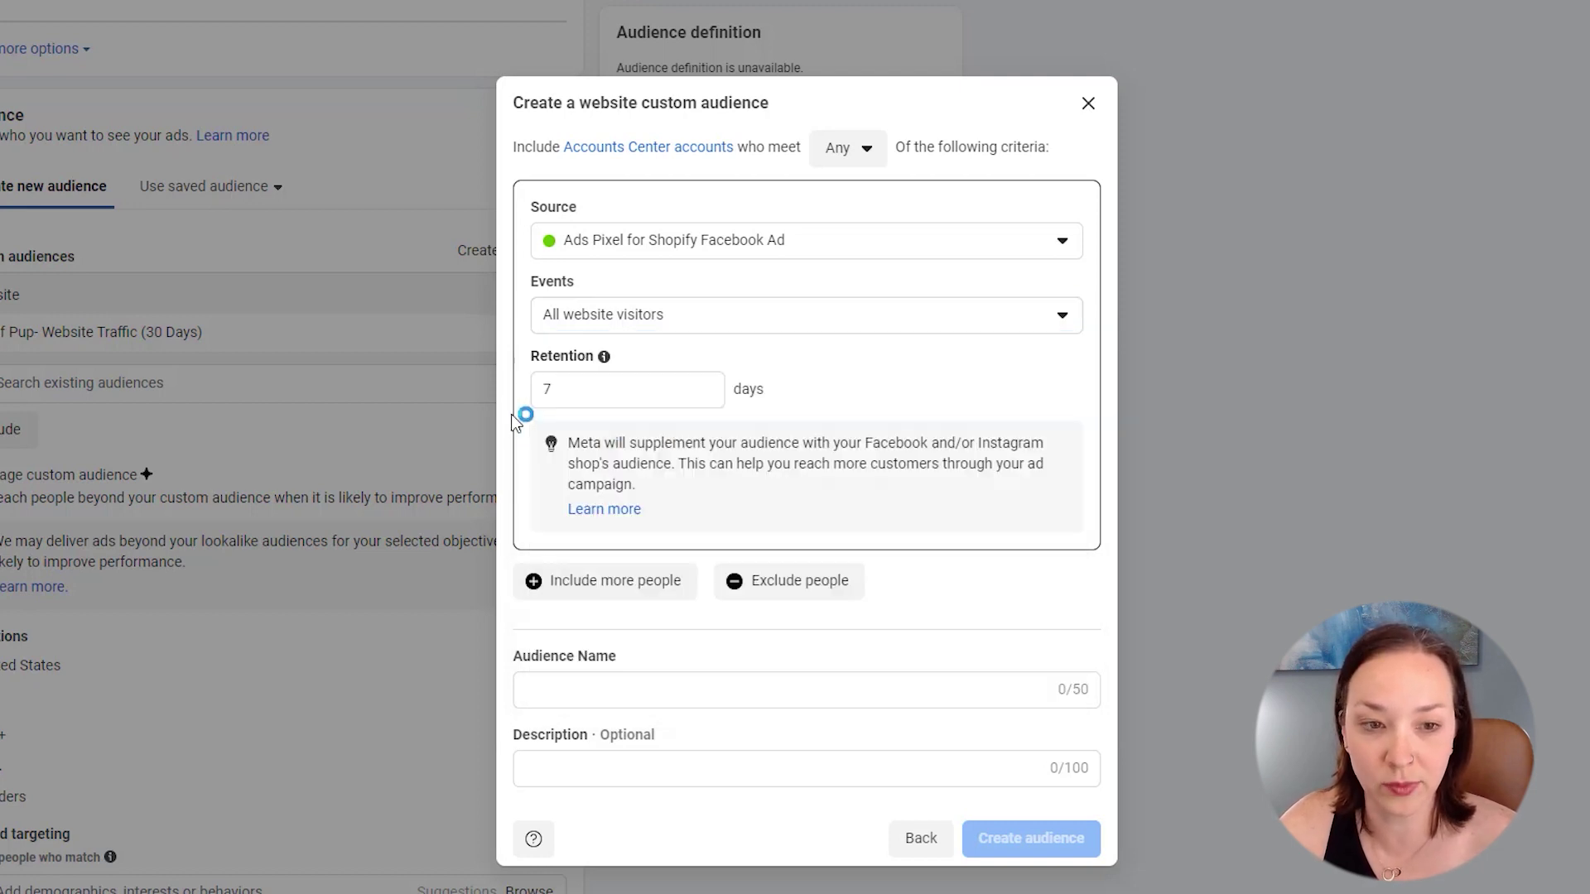
{"action": "left_click", "coordinate": [655, 687]}
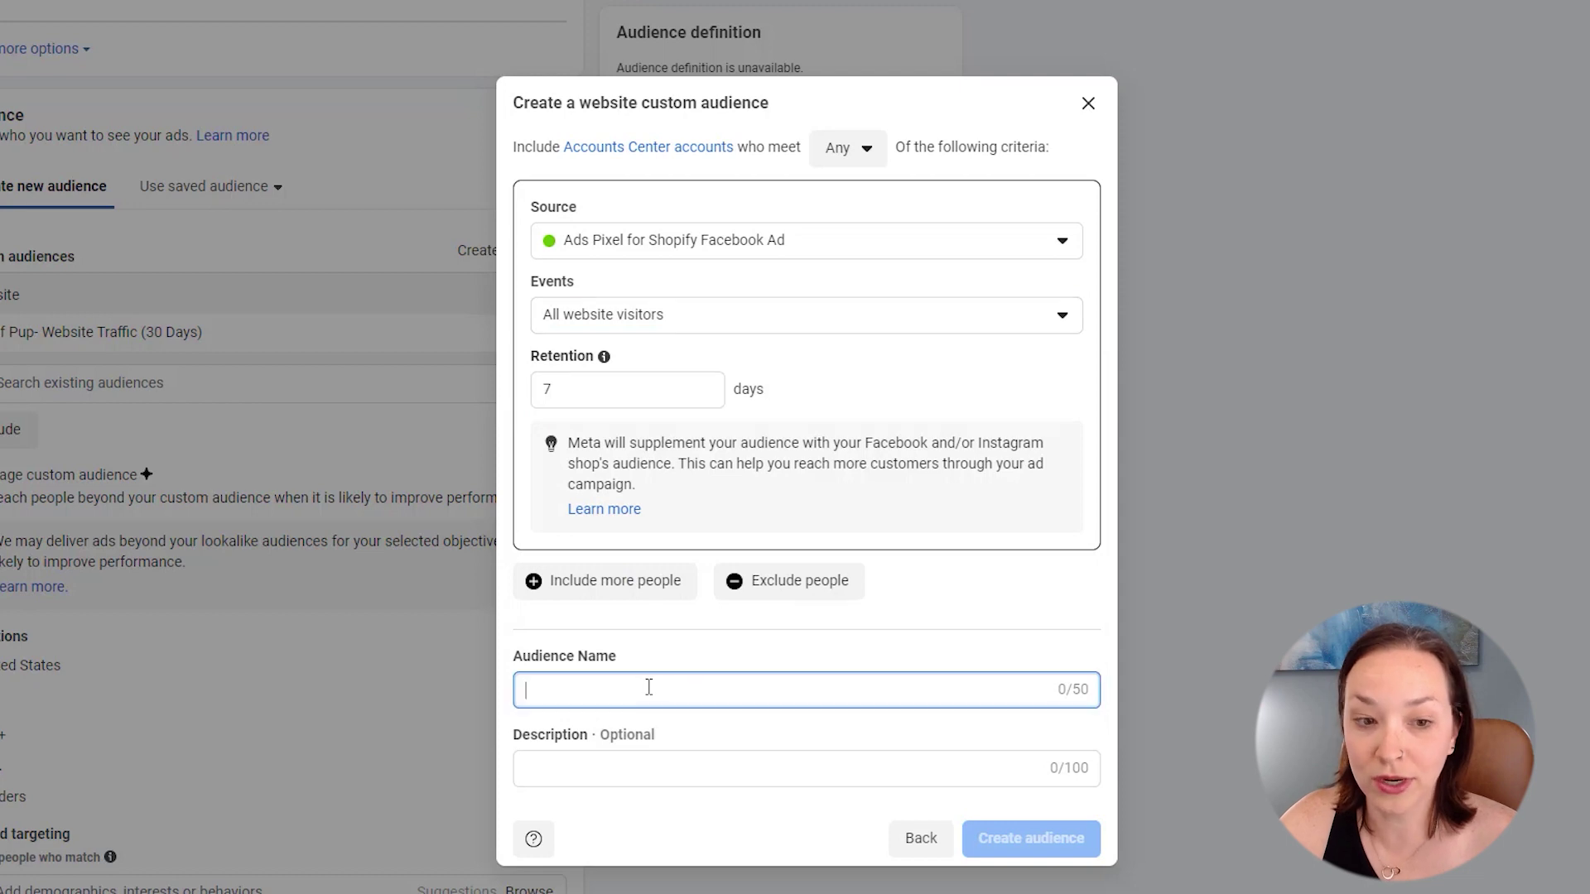
{"action": "type", "text": "Wolf Pup- Website Traffic (7 Days"}
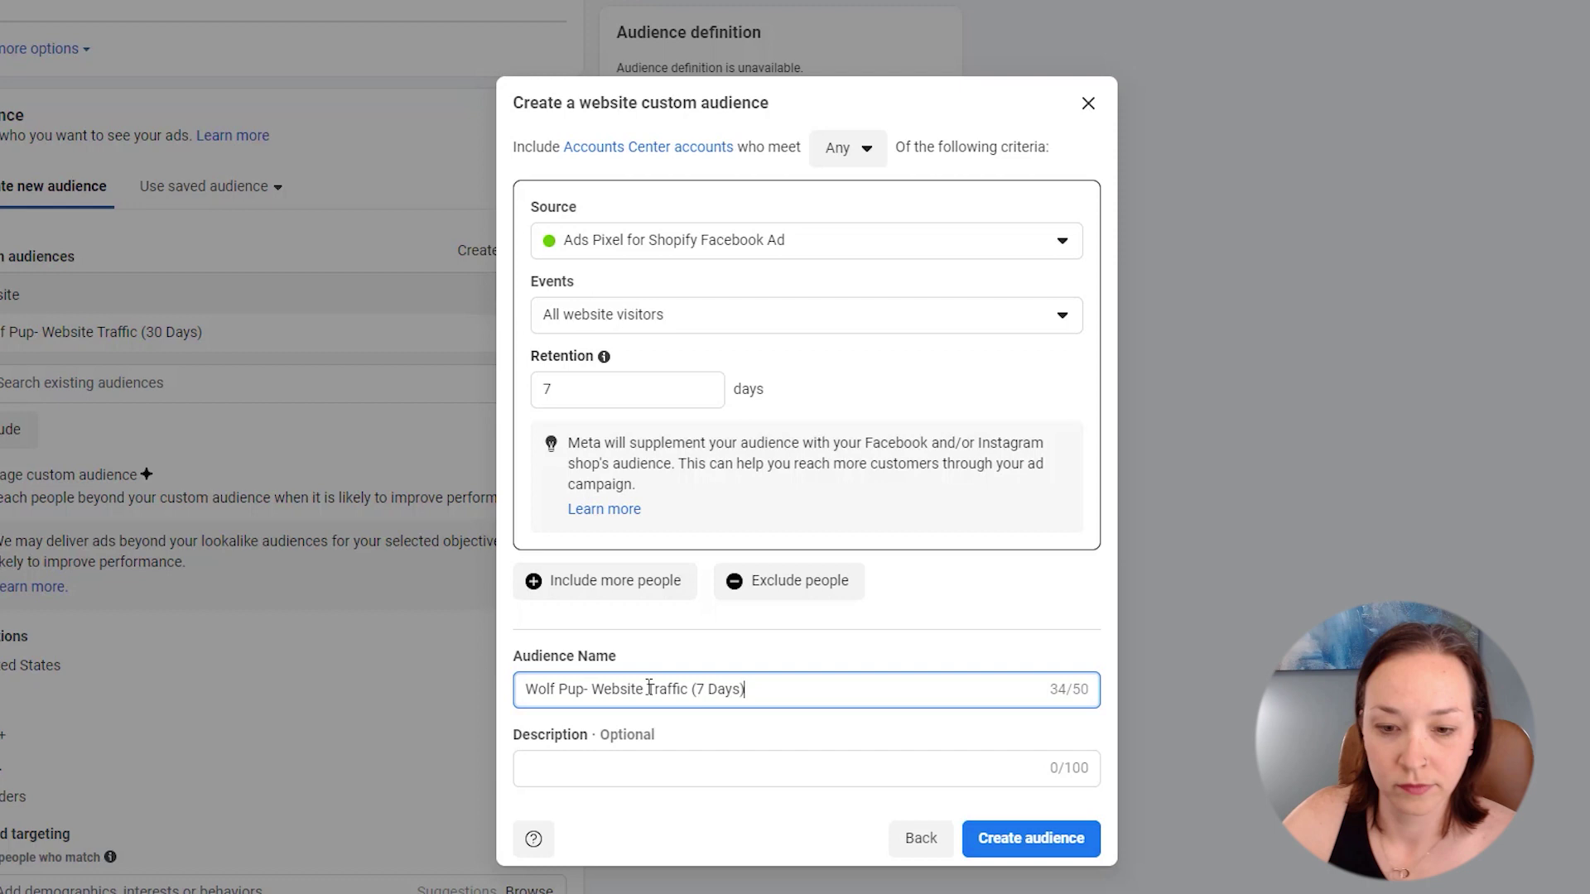
{"action": "left_click", "coordinate": [1030, 839]}
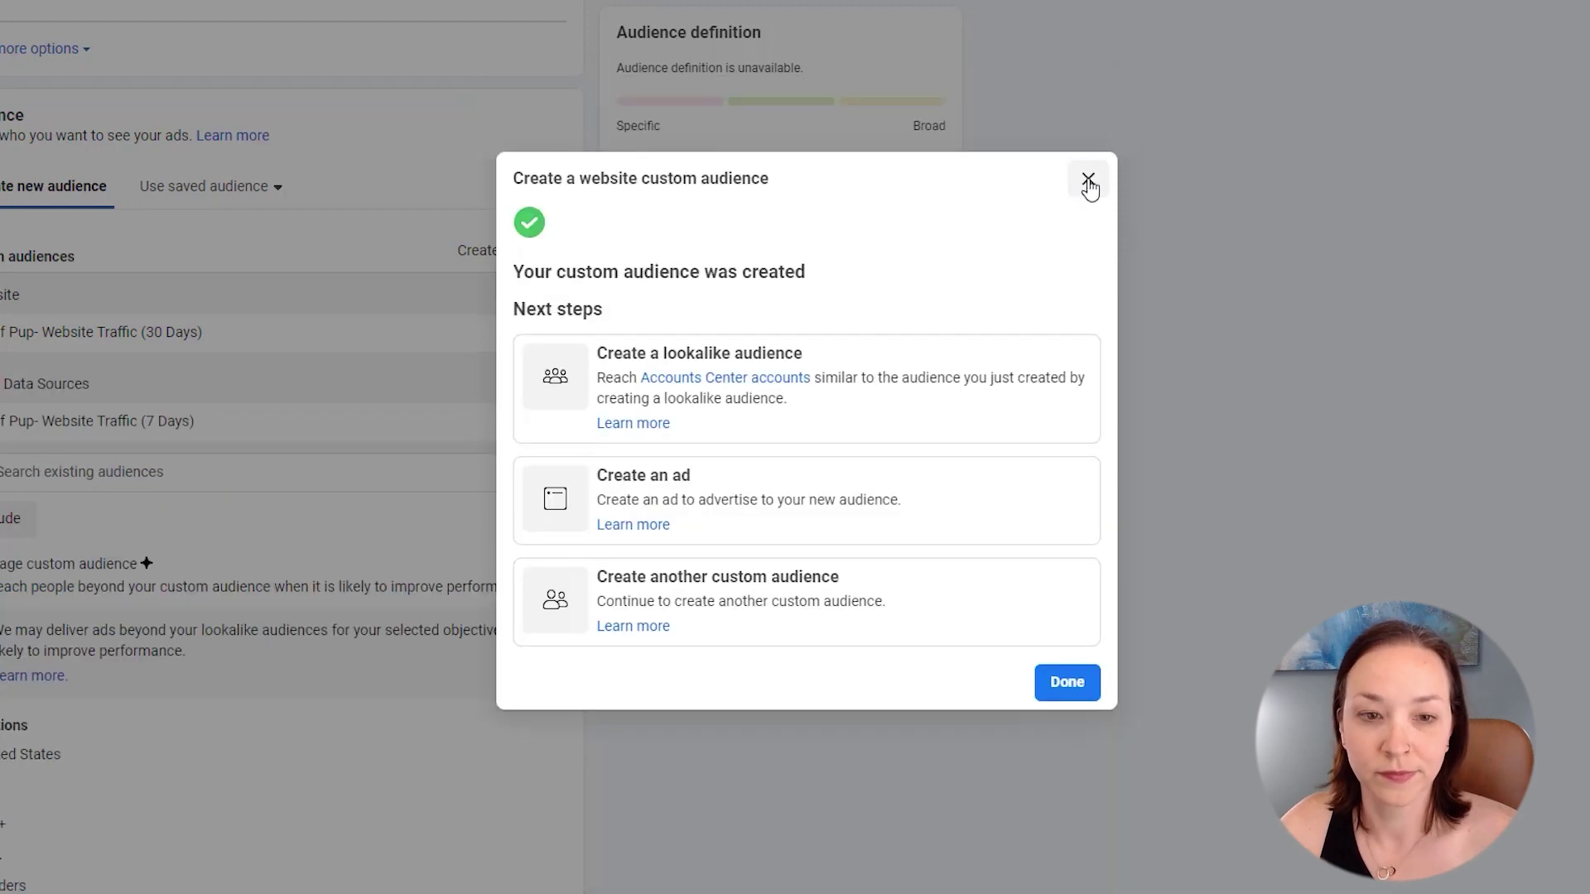
- Close the confirmation and remove the 'Wolf Pup- Website Traffic (30 Days)' audience from the ad set
{"action": "left_click", "coordinate": [1085, 179]}
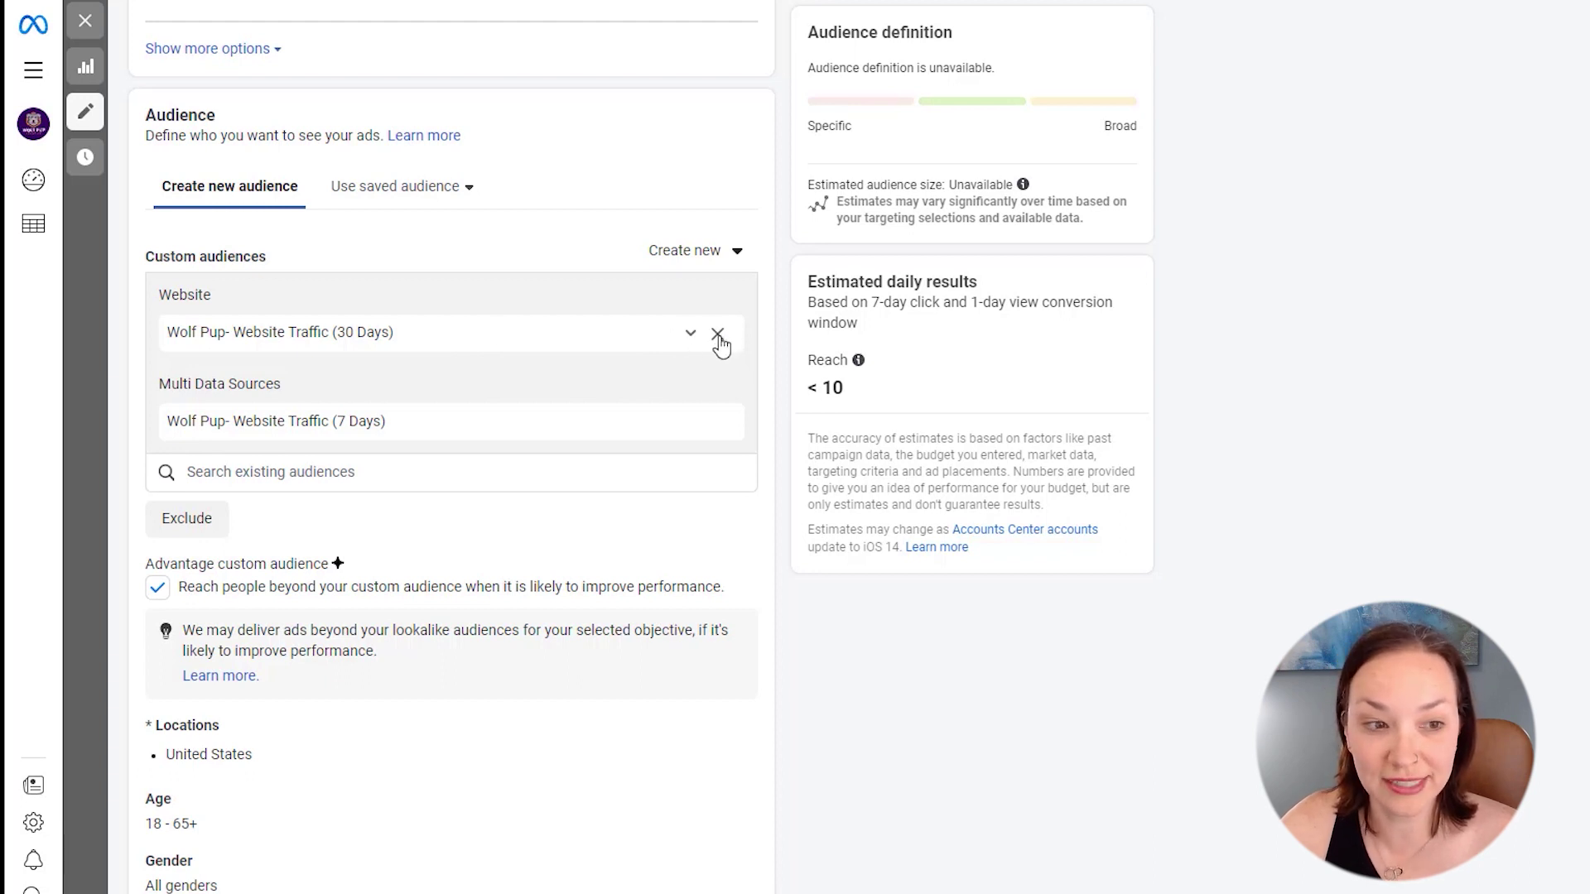
{"action": "left_click", "coordinate": [717, 335]}
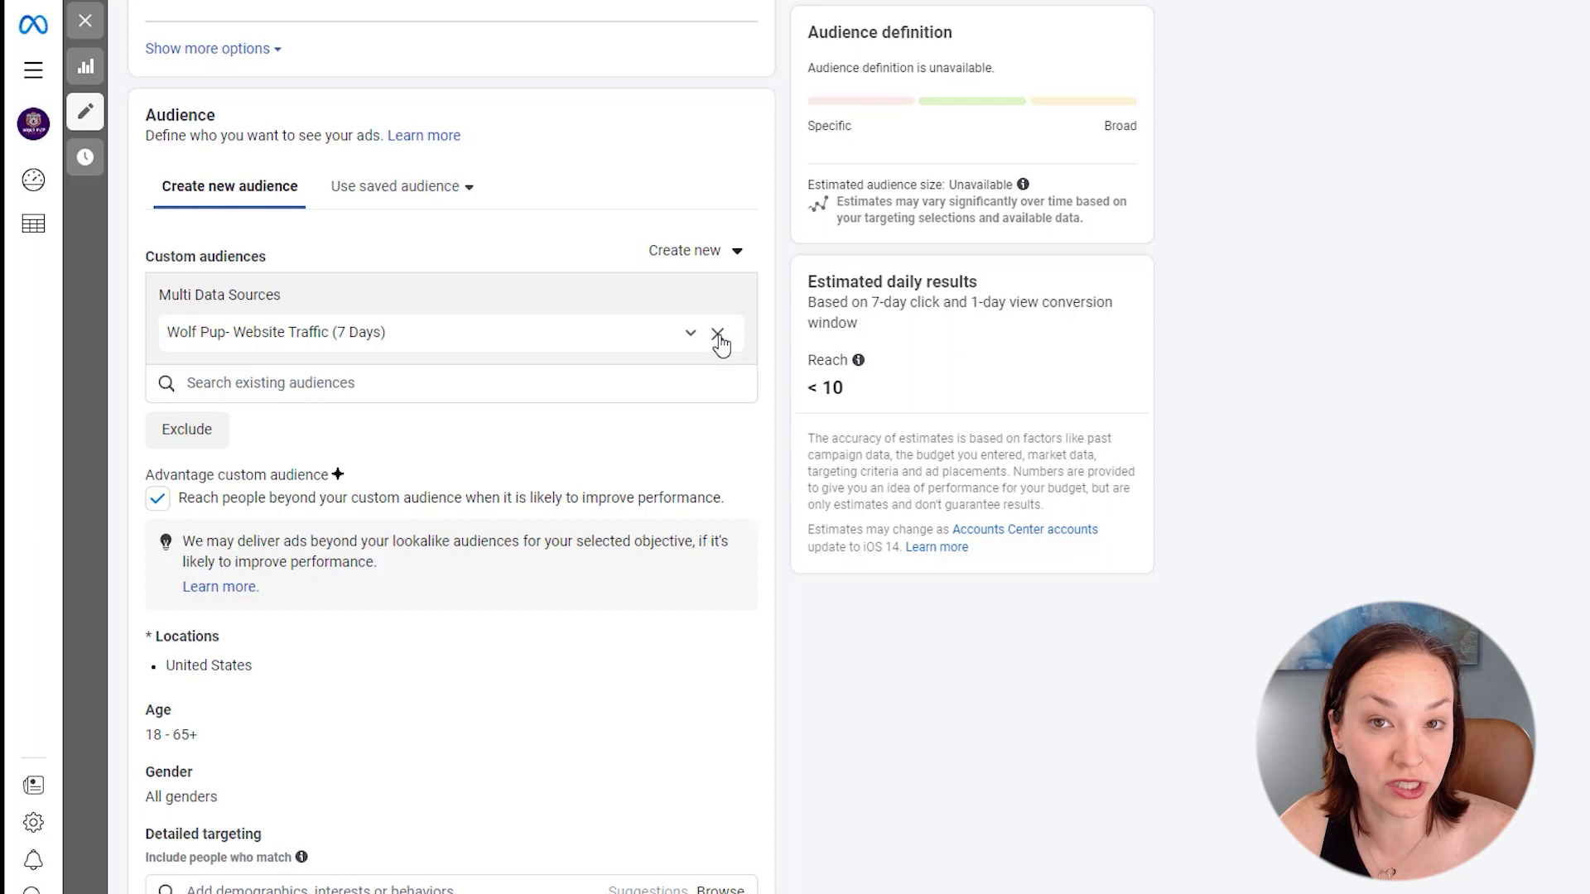
- Add an Exclude list and bring up the custom audience source options under Create new
{"action": "left_click", "coordinate": [184, 441]}
{"action": "left_click", "coordinate": [241, 481]}
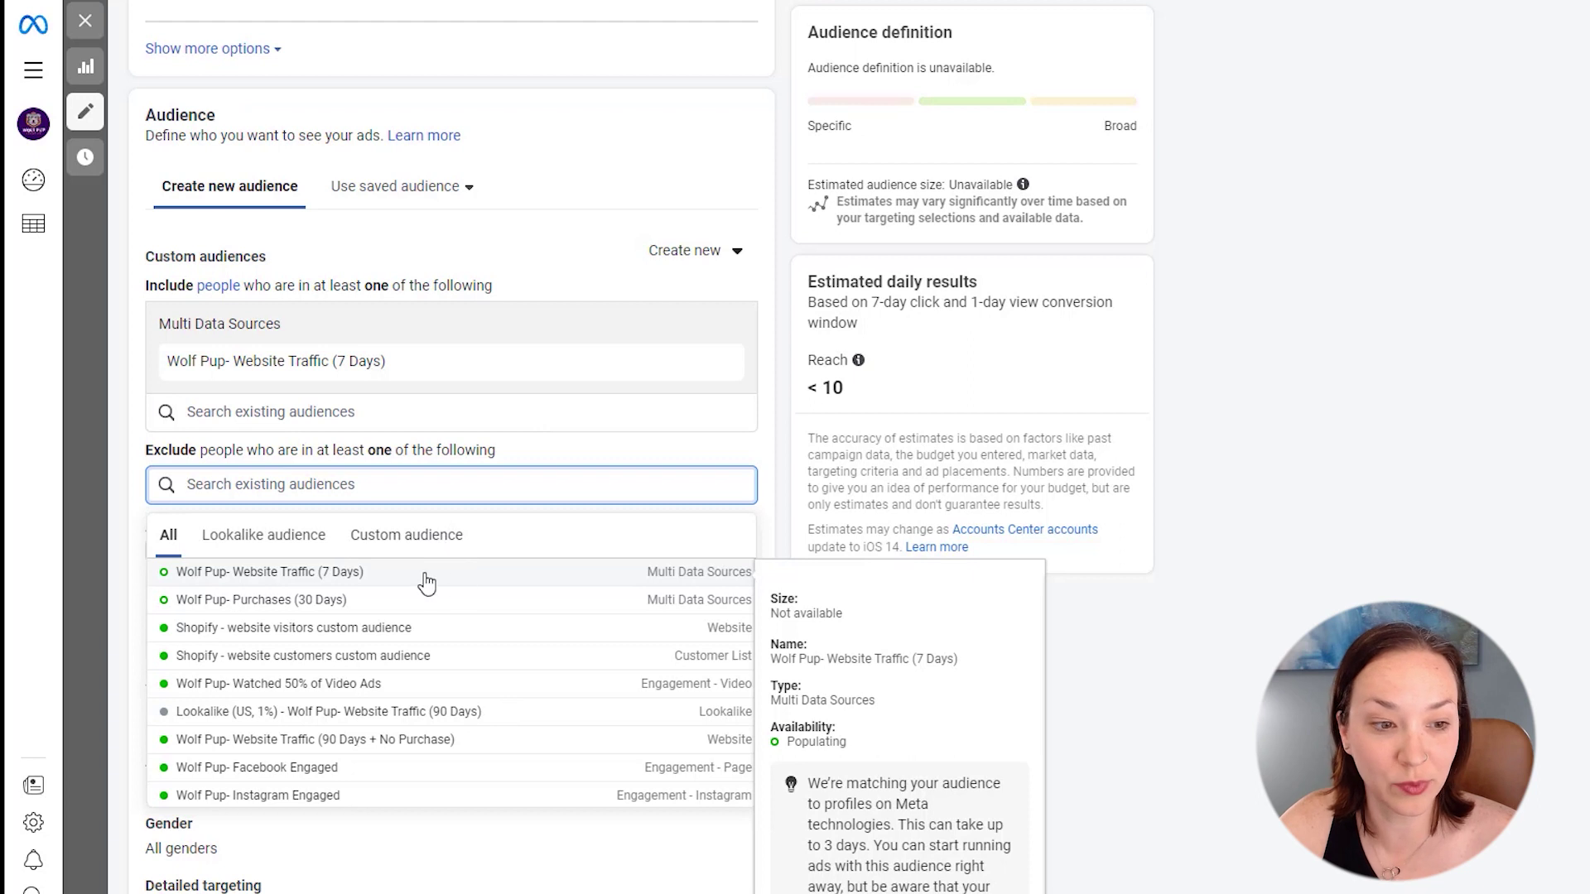
{"action": "left_click", "coordinate": [685, 263]}
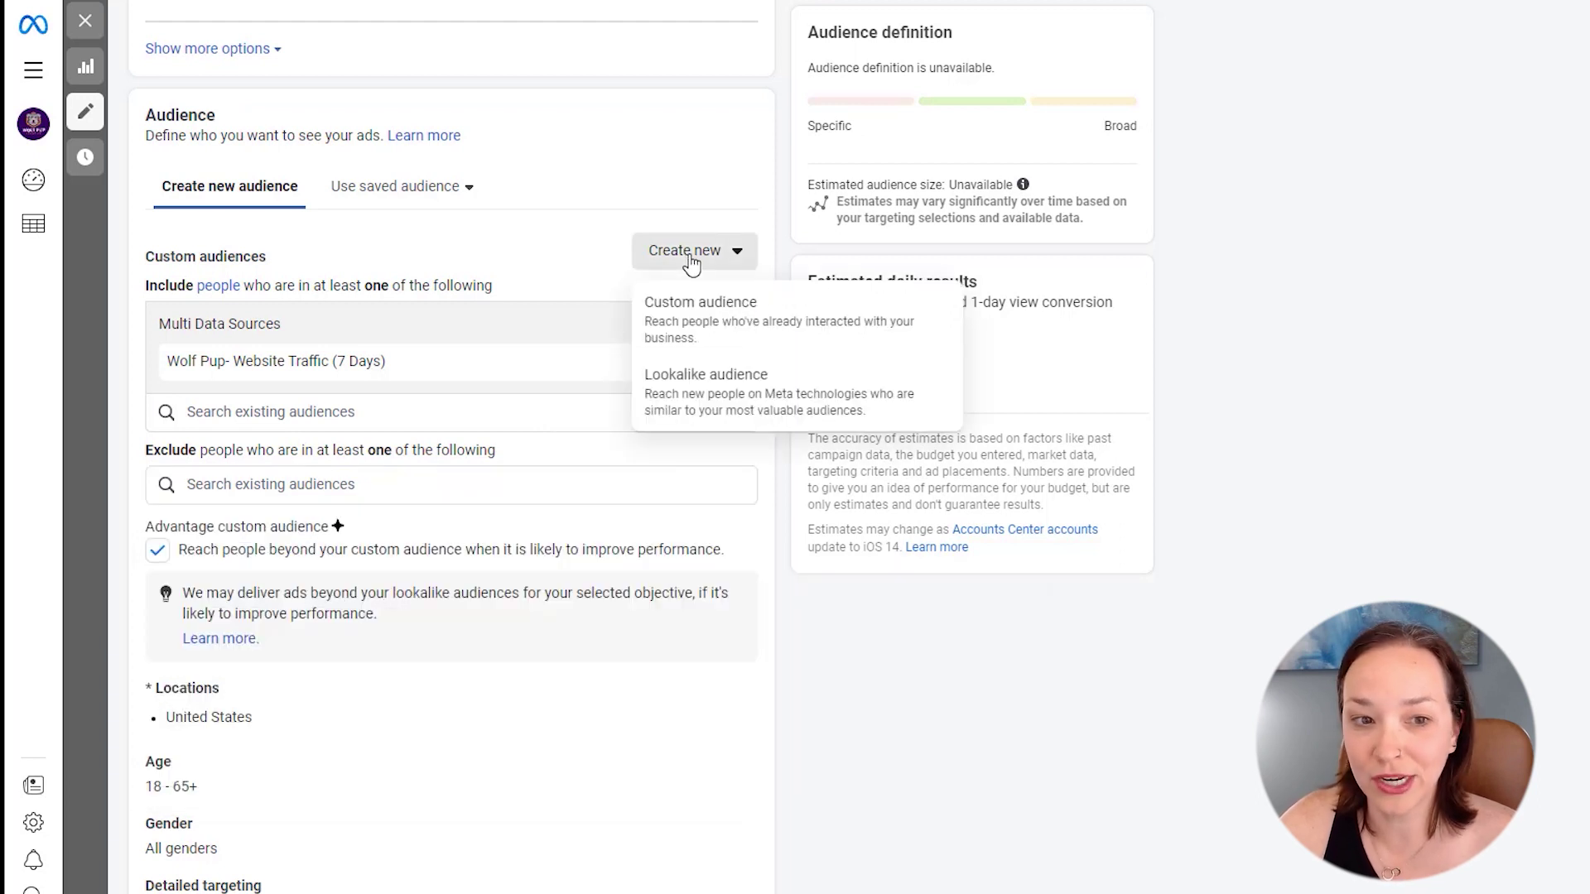
- Start a website custom audience based on InitiateCheckout events
{"action": "left_click", "coordinate": [694, 313]}
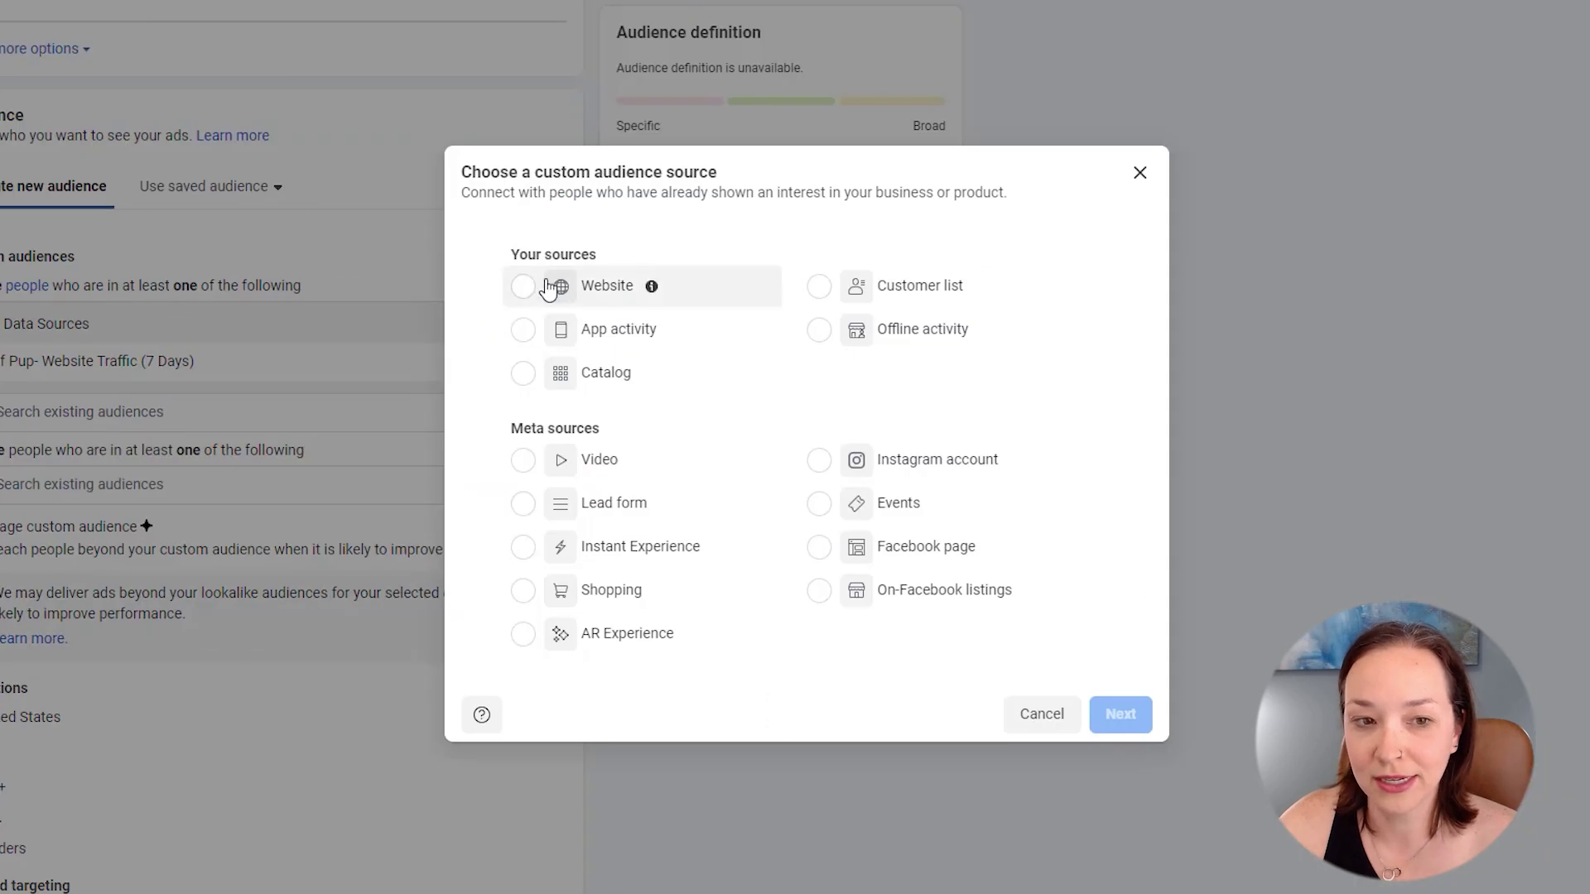
{"action": "left_click", "coordinate": [523, 287]}
{"action": "left_click", "coordinate": [1139, 720]}
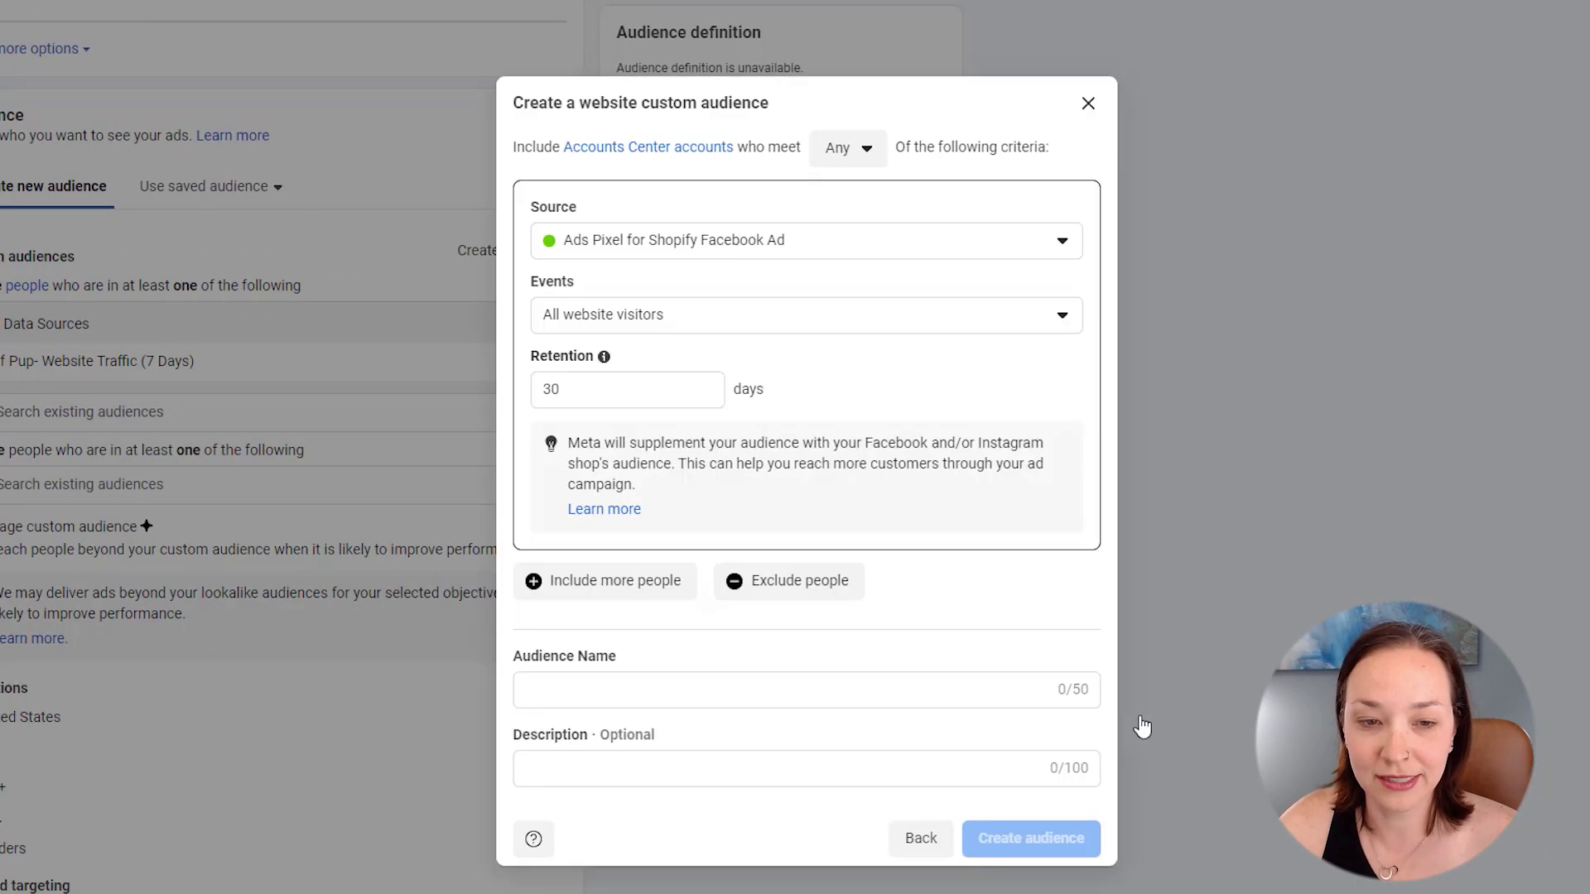
{"action": "left_click", "coordinate": [820, 315]}
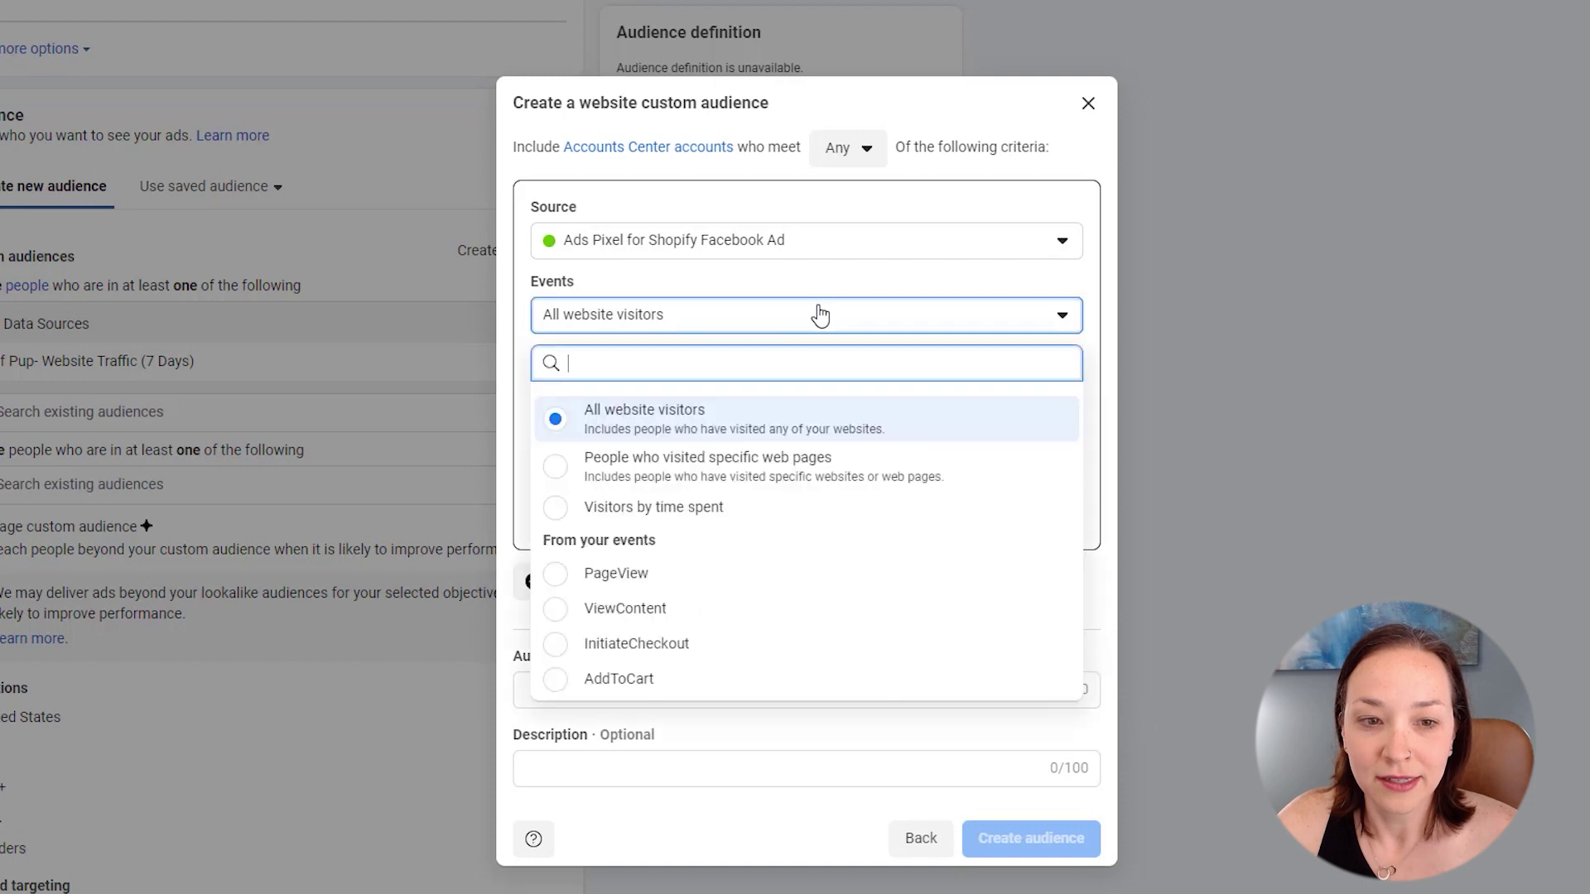
{"action": "left_click", "coordinate": [692, 645]}
- Set retention to 7 days and create it as 'Wolf Pup- Website Purchases (7 Days)'
{"action": "left_click_drag", "start_coordinate": [687, 377], "coordinate": [534, 370]}
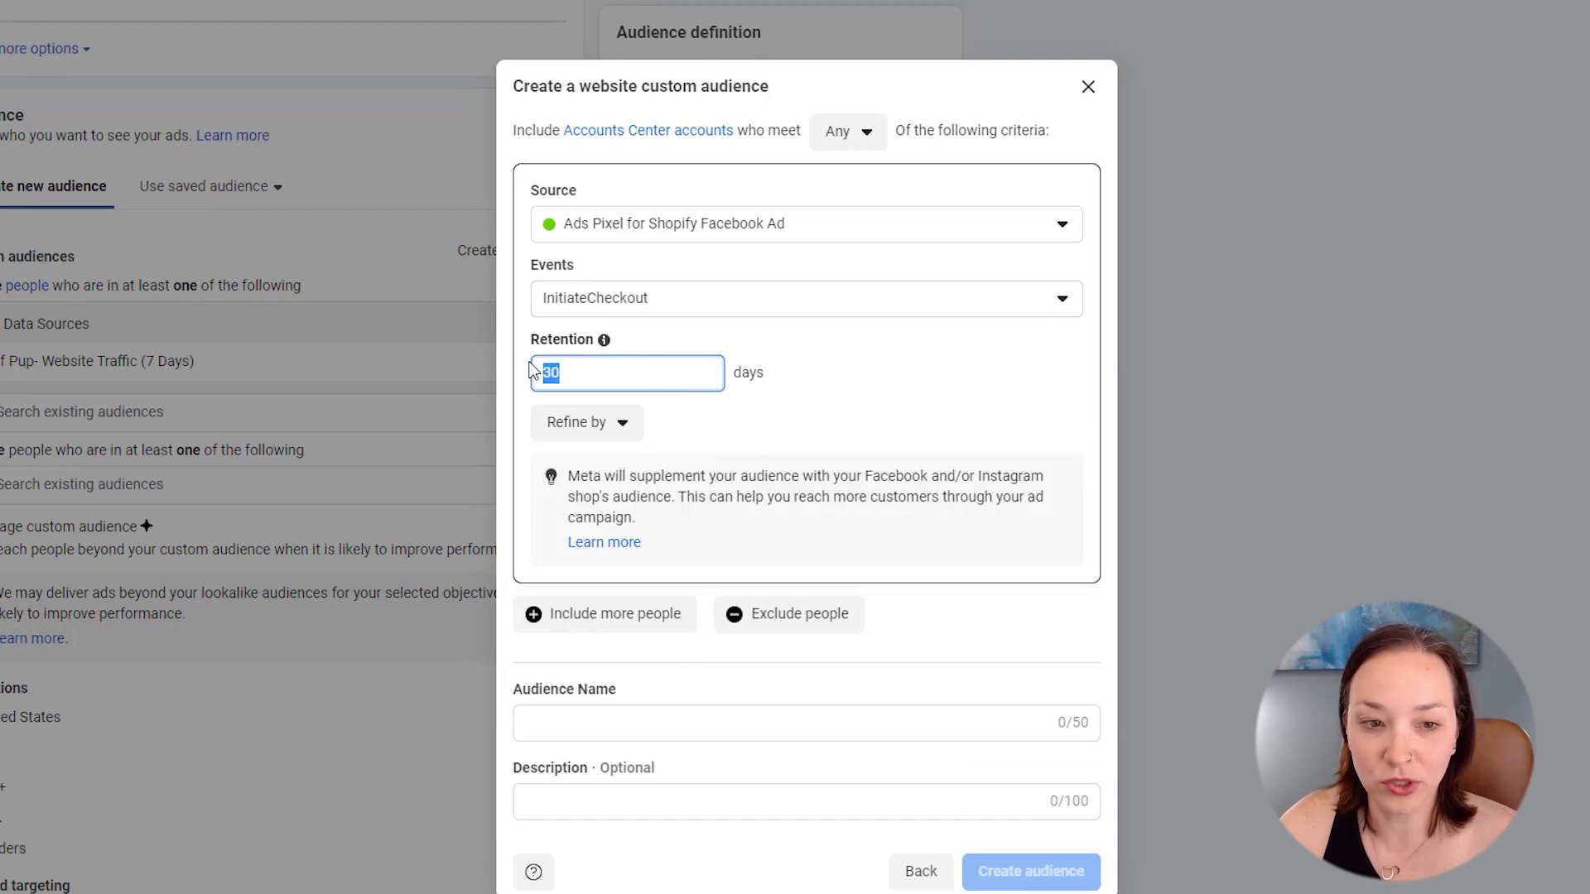
{"action": "type", "text": "7"}
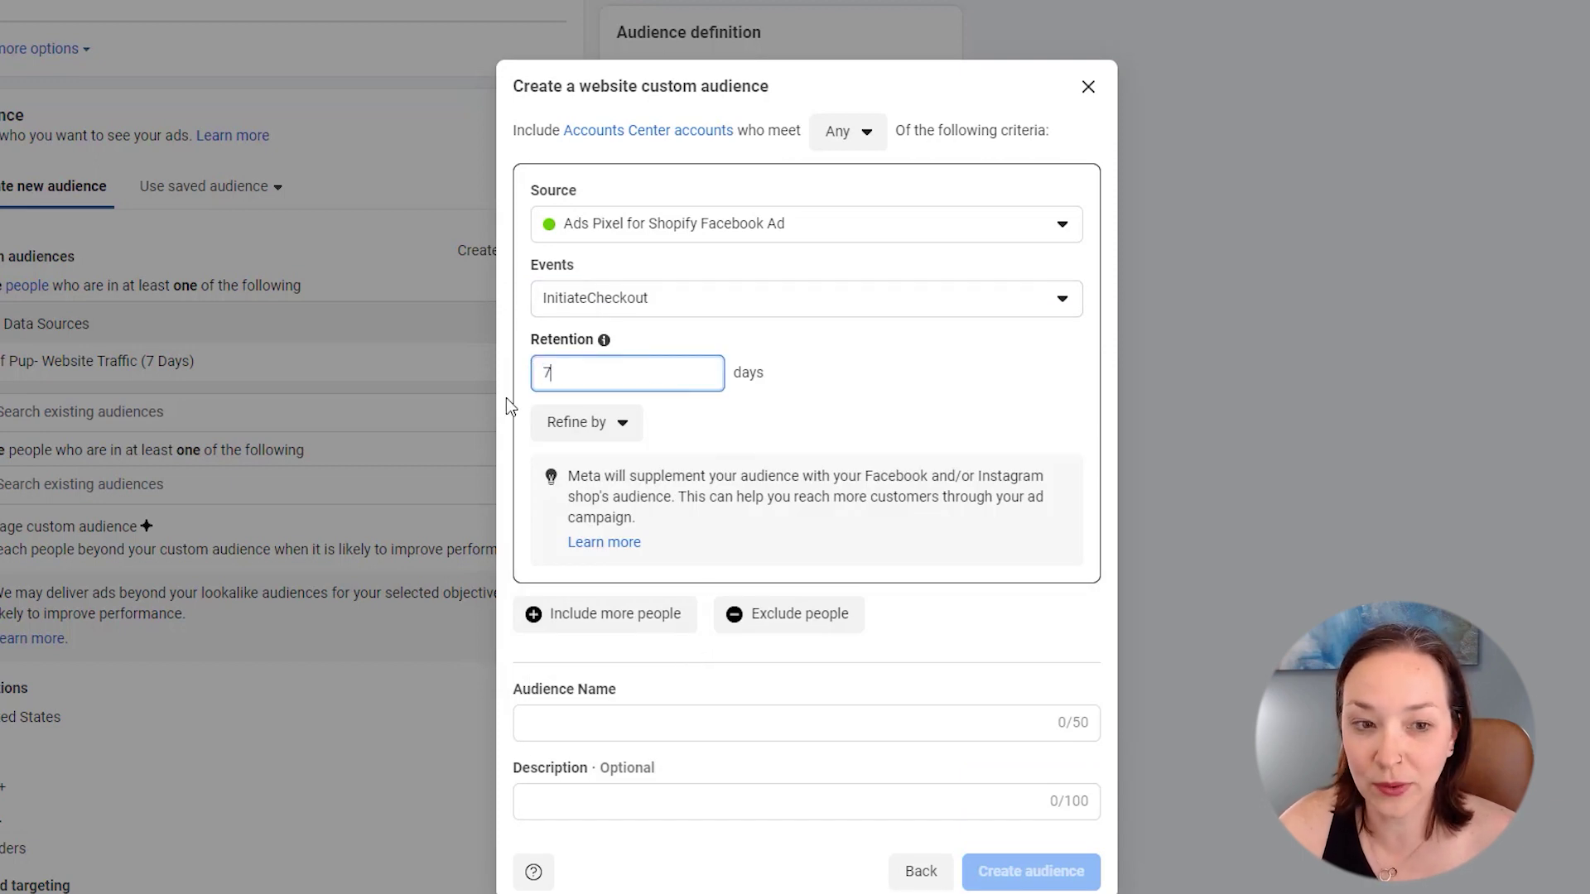
{"action": "left_click", "coordinate": [507, 400]}
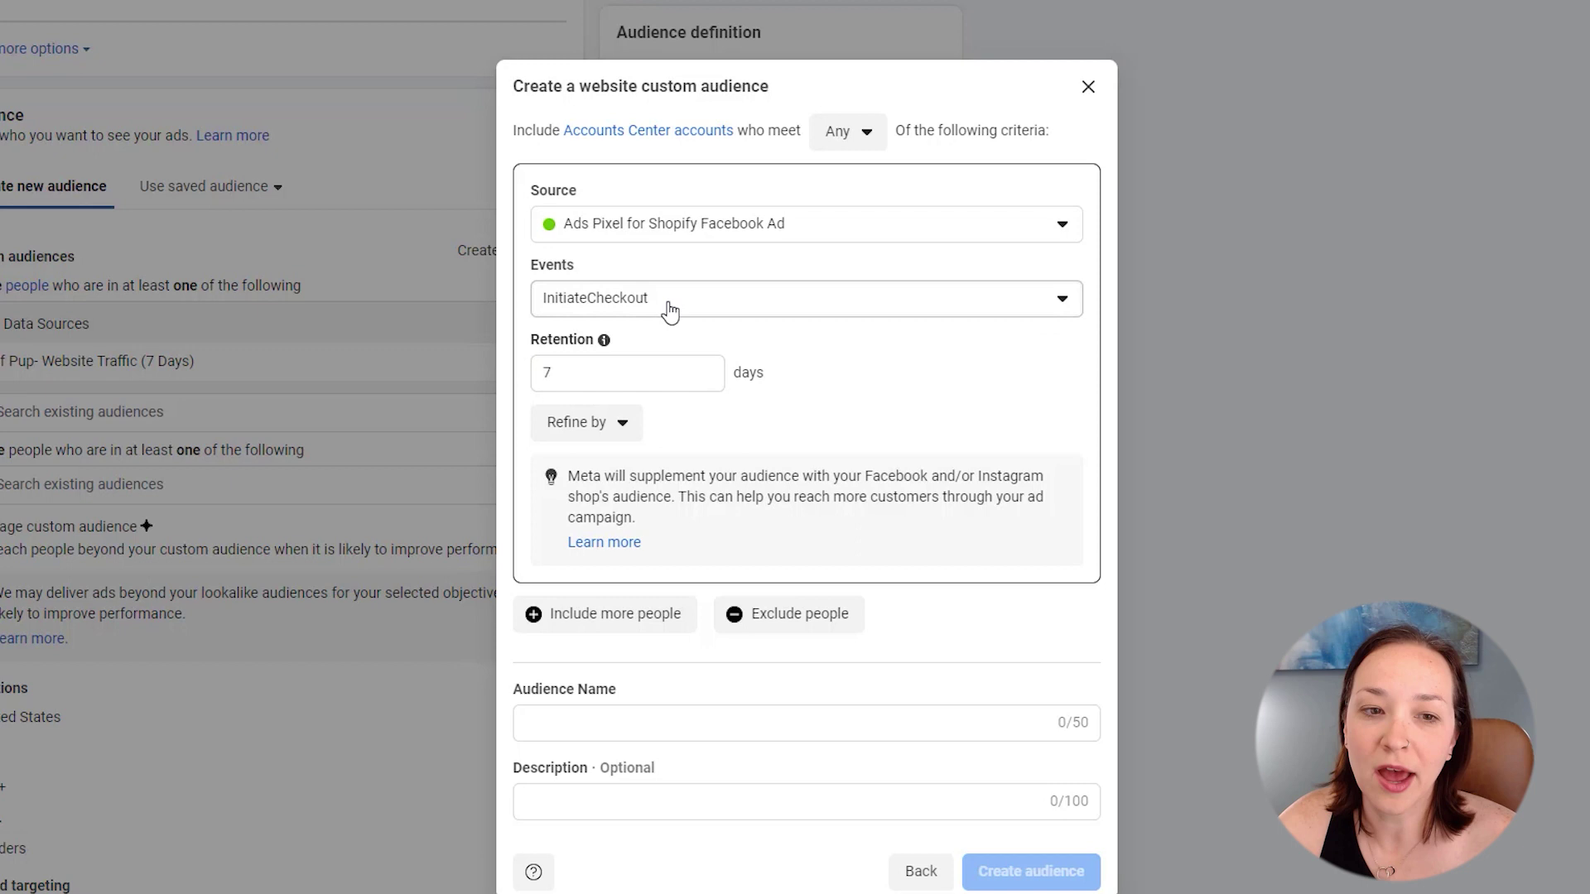
{"action": "left_click", "coordinate": [751, 724]}
{"action": "type", "text": "Wo"}
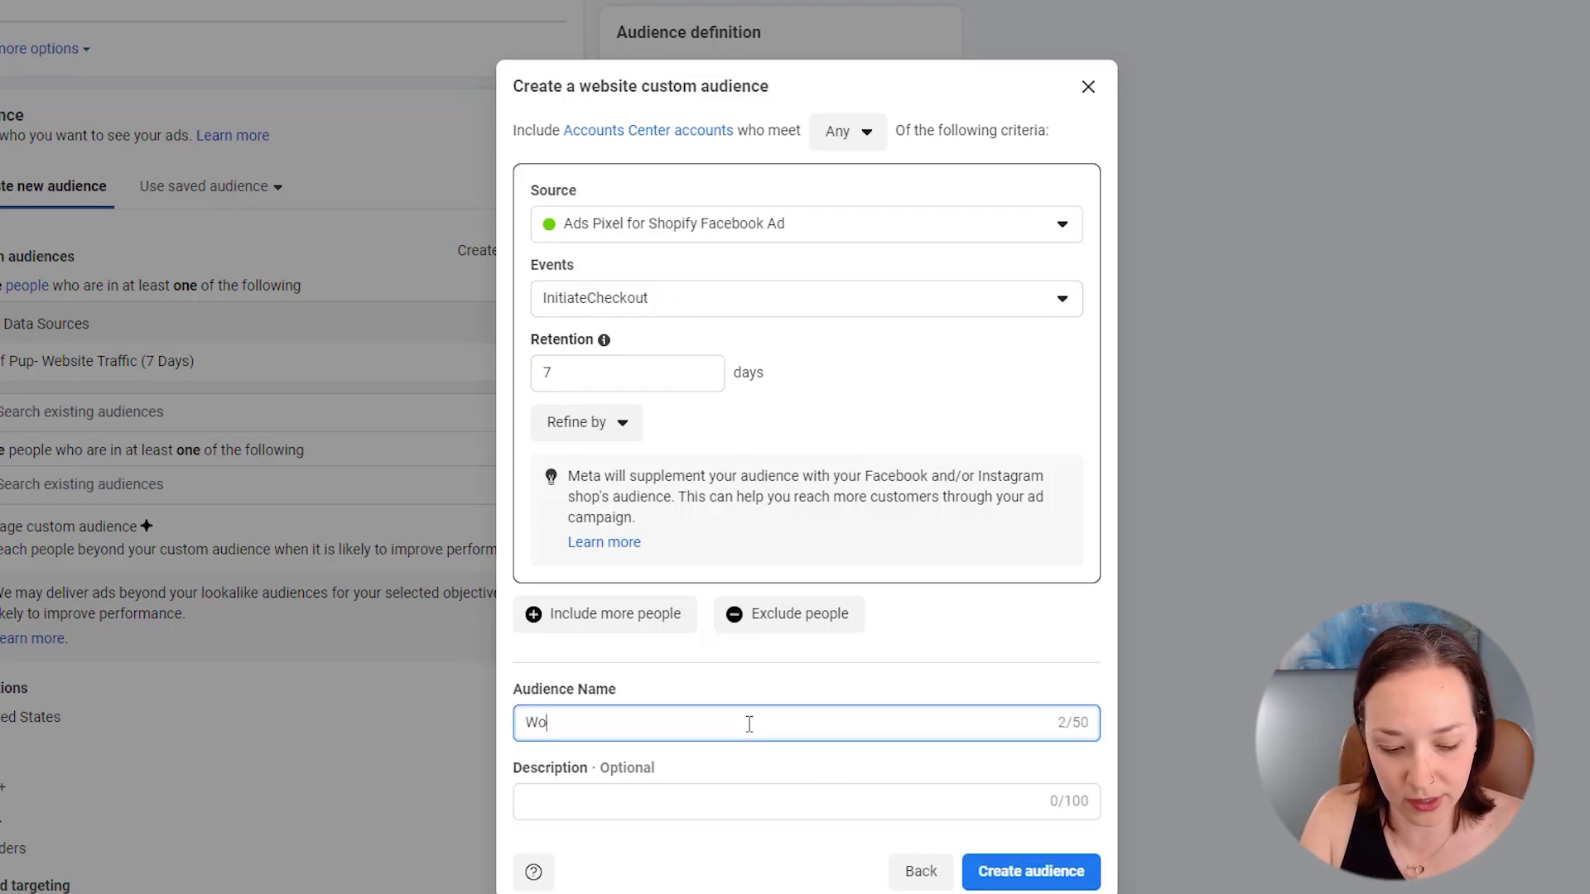
{"action": "type", "text": "lf Pup- Website Purchases (7 )Days"}
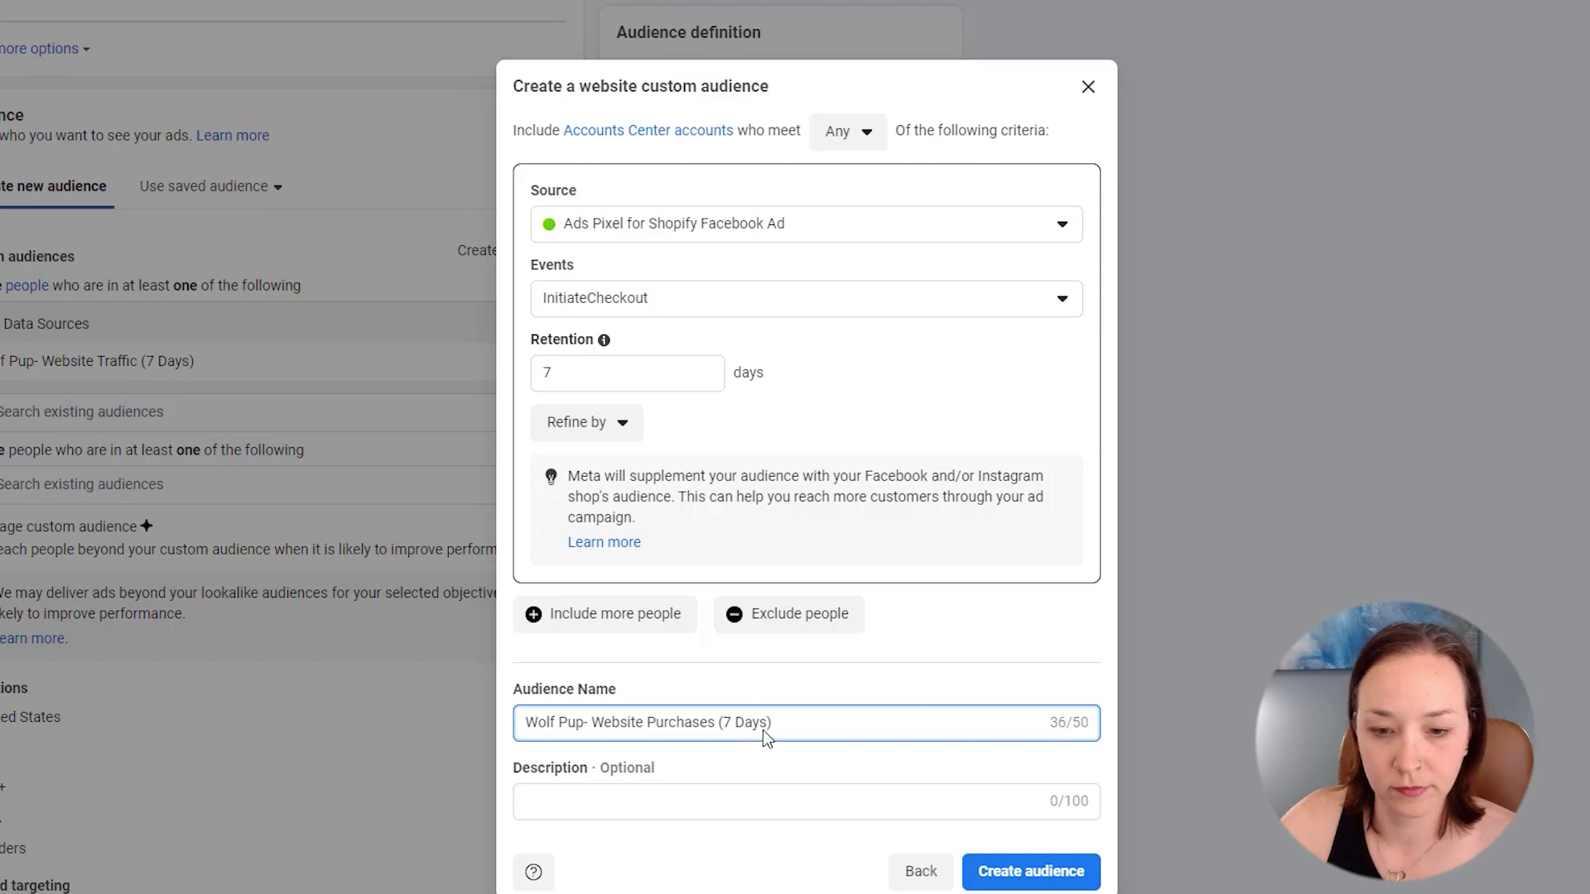
{"action": "left_click", "coordinate": [1052, 870]}
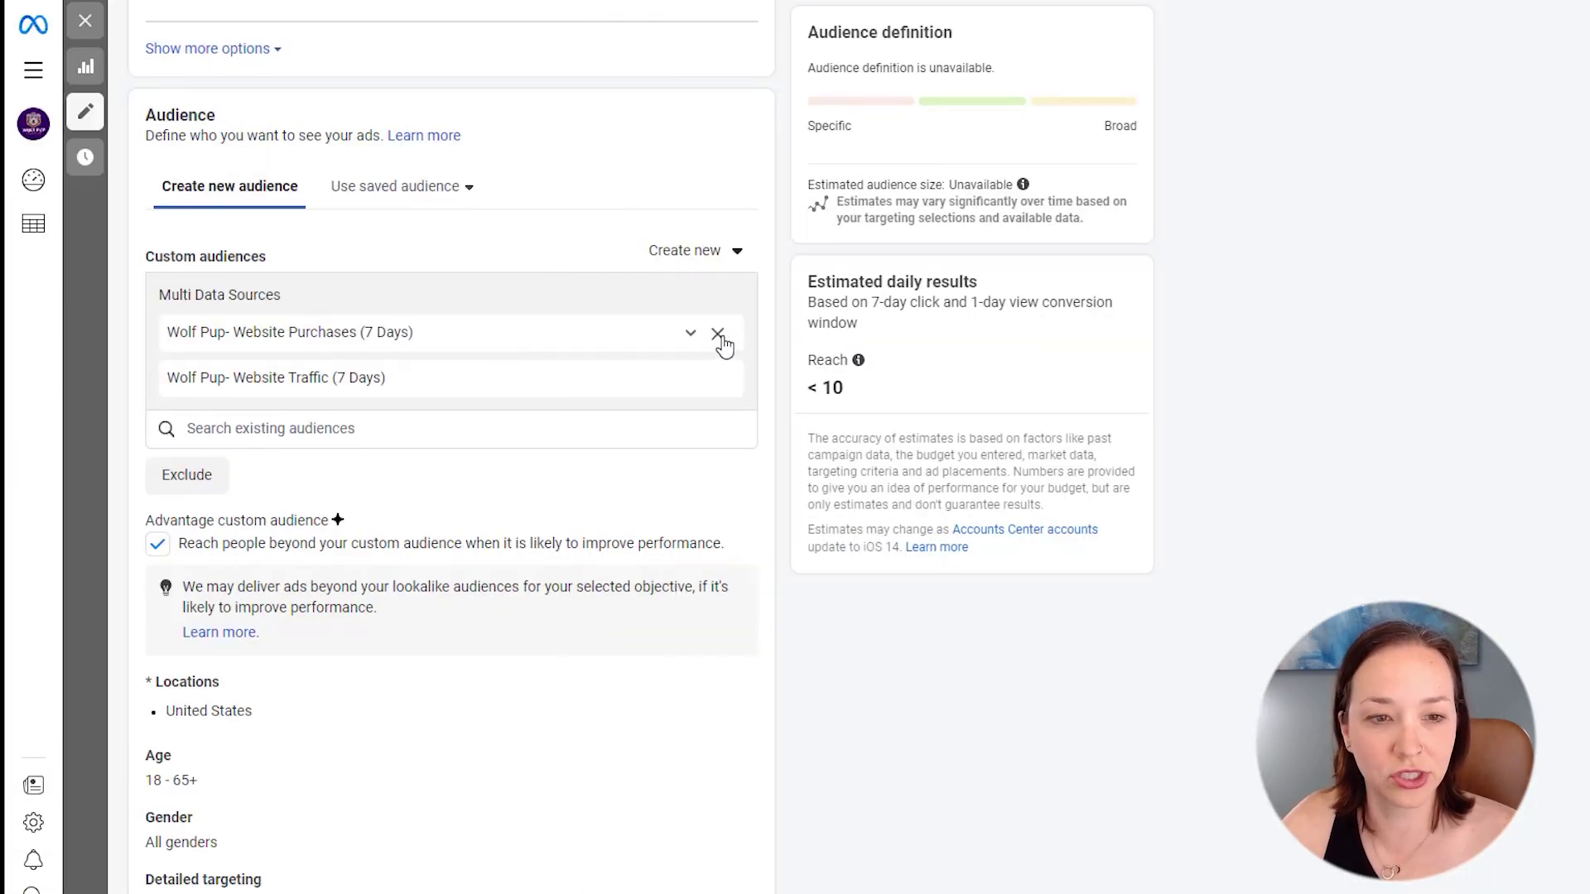
- Move 'Wolf Pup- Website Purchases (7 Days)' from the included audiences to the exclusions
{"action": "left_click", "coordinate": [718, 335]}
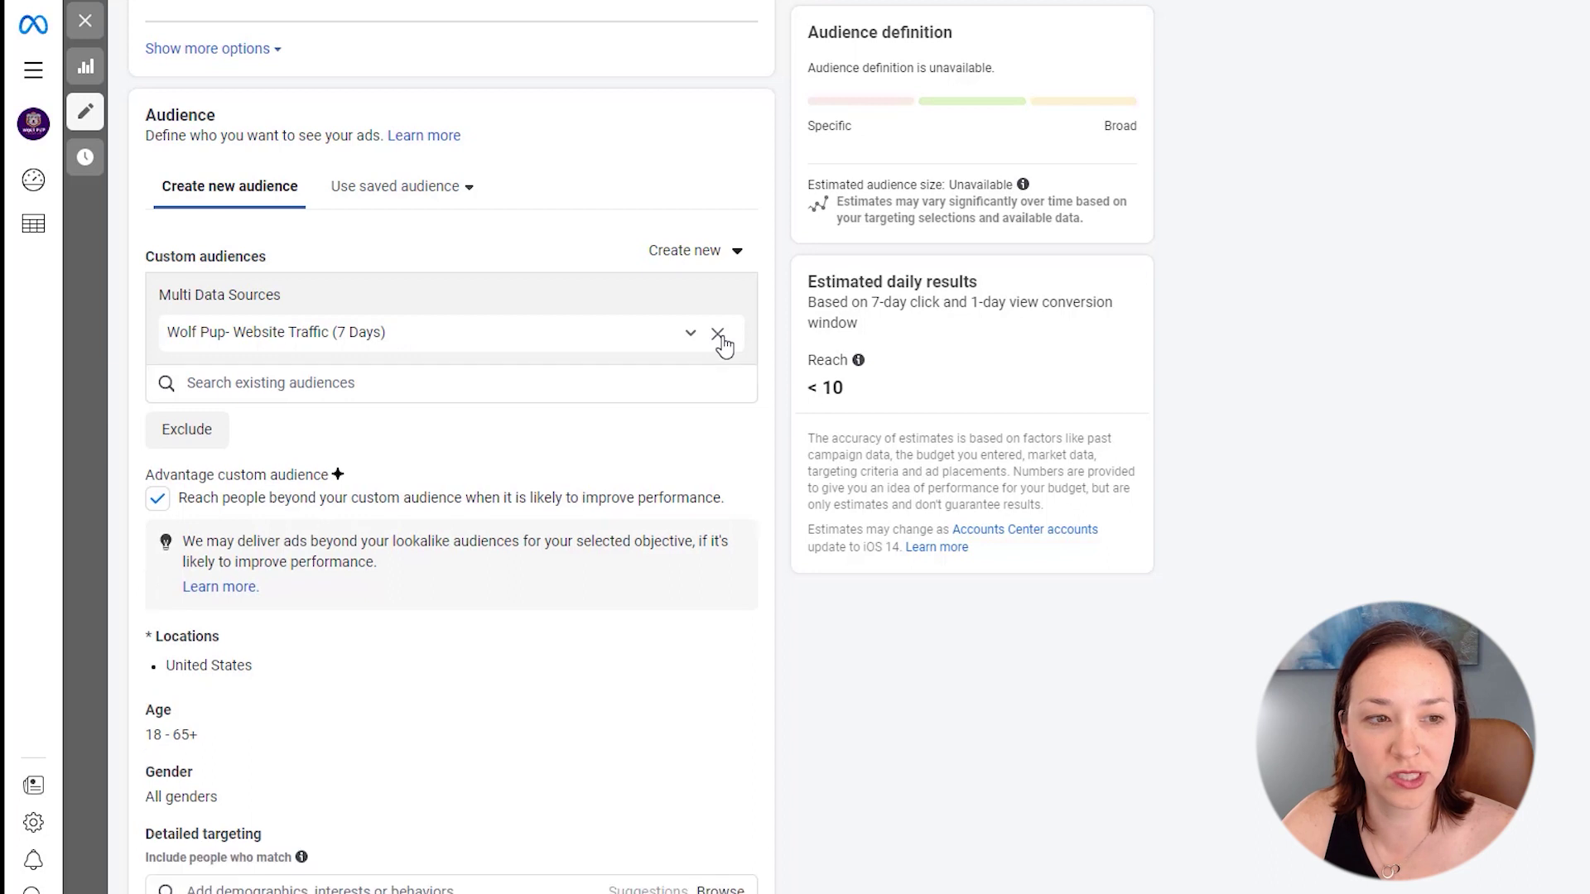
{"action": "left_click", "coordinate": [193, 433]}
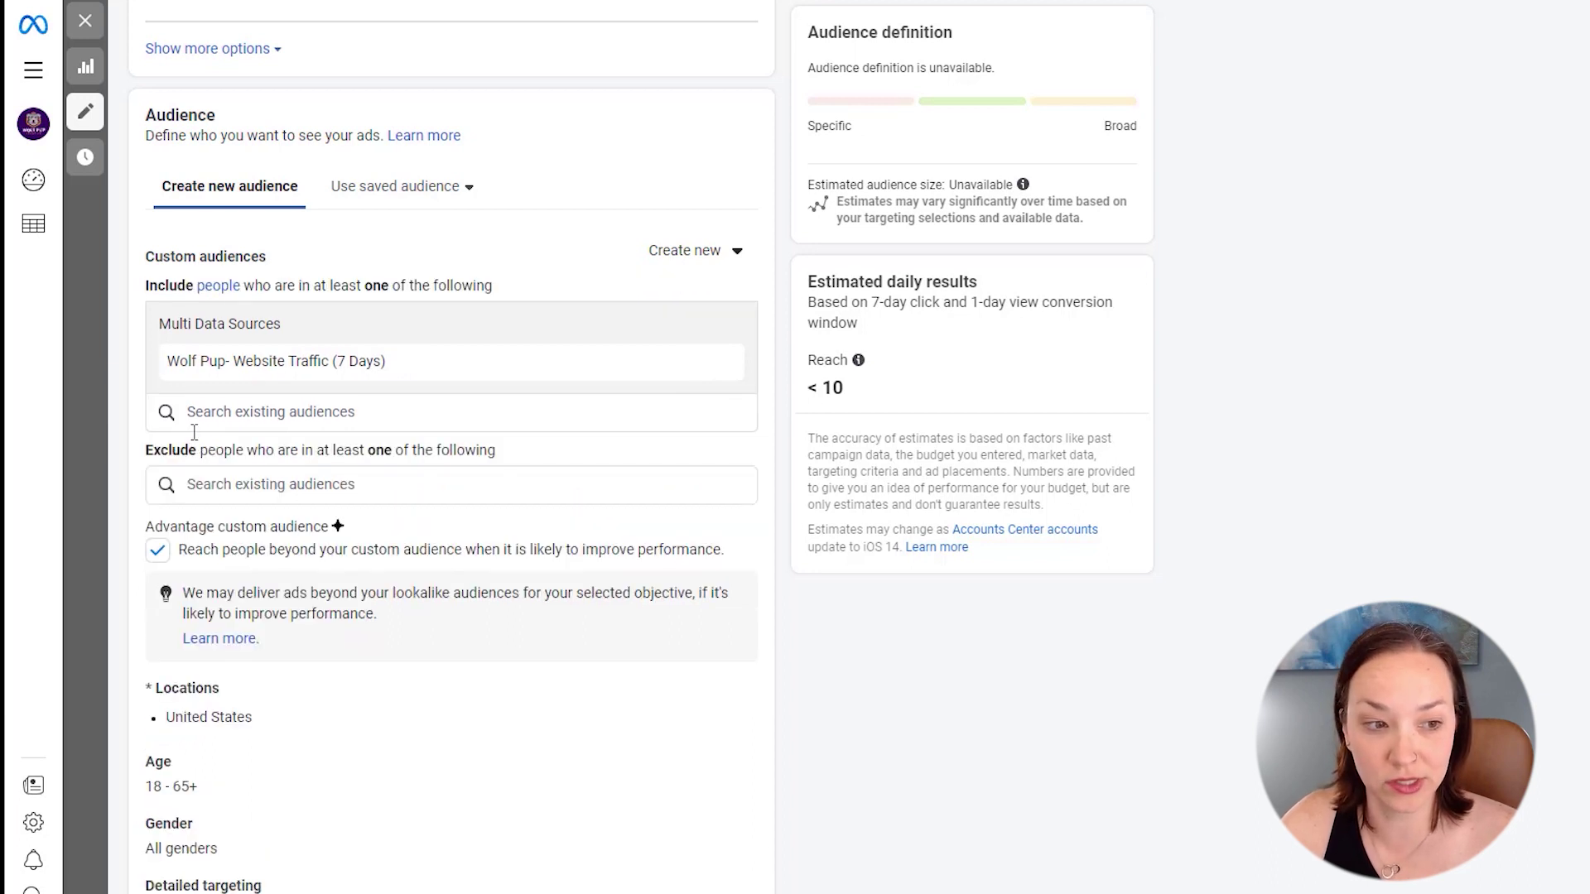
{"action": "left_click", "coordinate": [299, 477]}
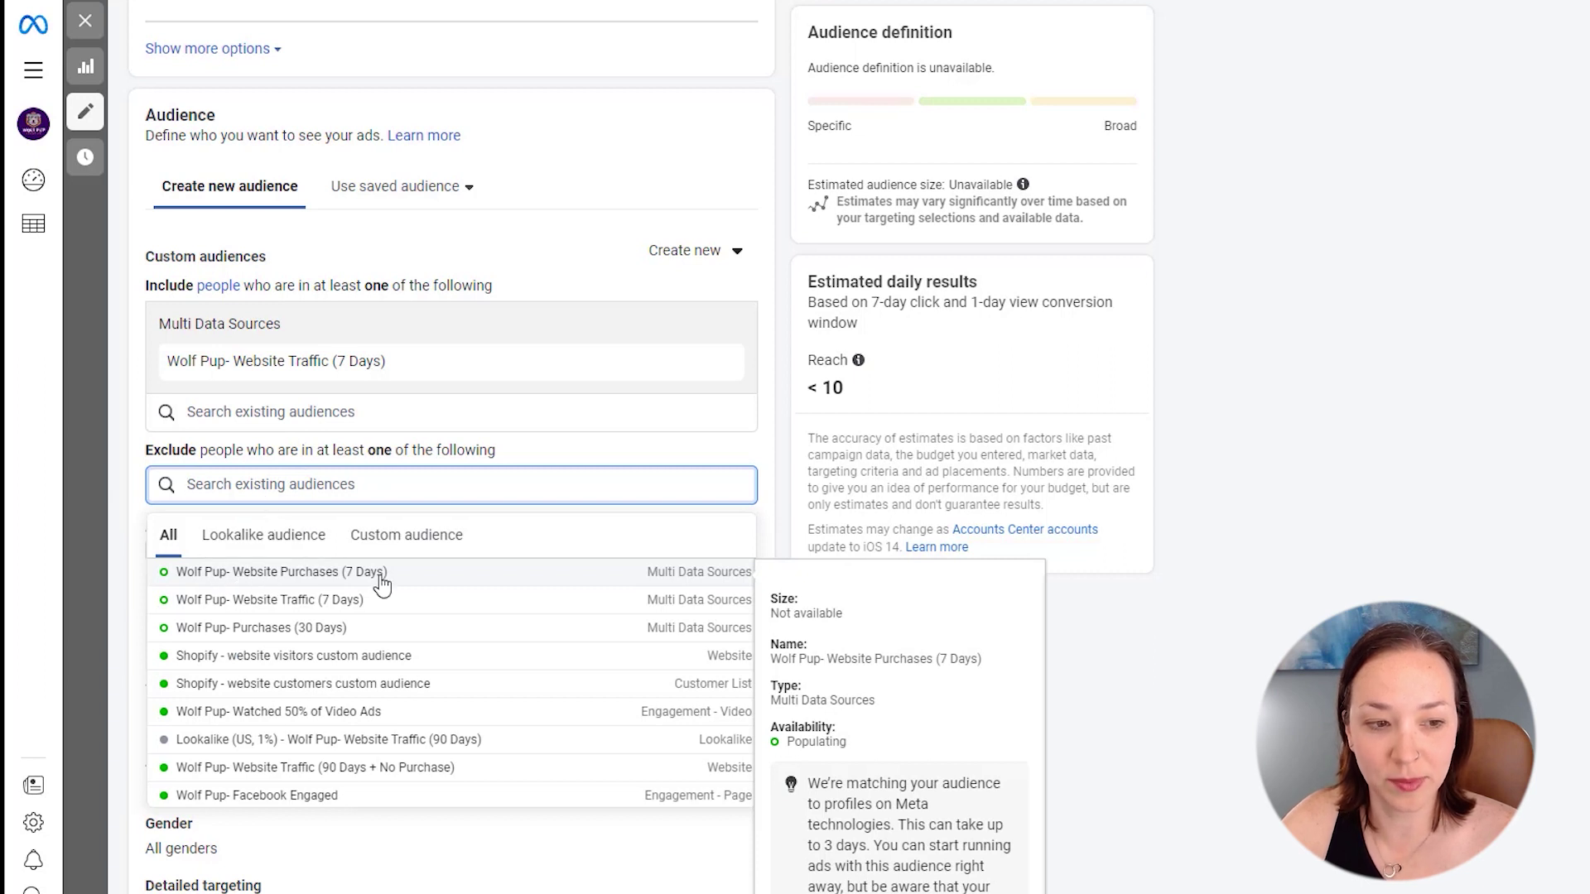
{"action": "left_click", "coordinate": [460, 588]}
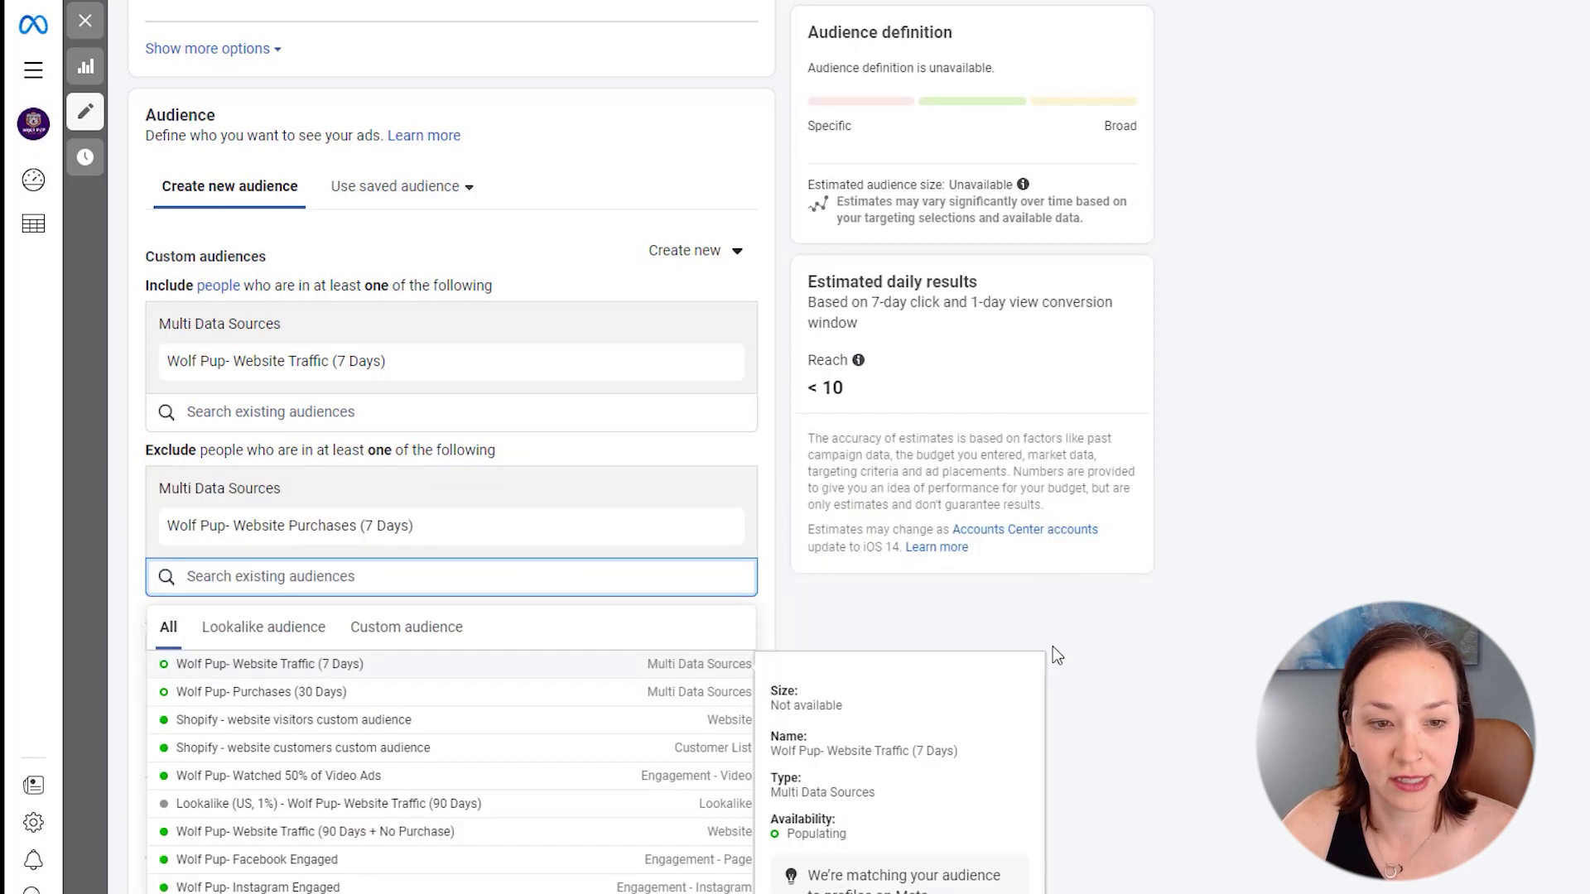
{"action": "left_click", "coordinate": [1234, 627]}
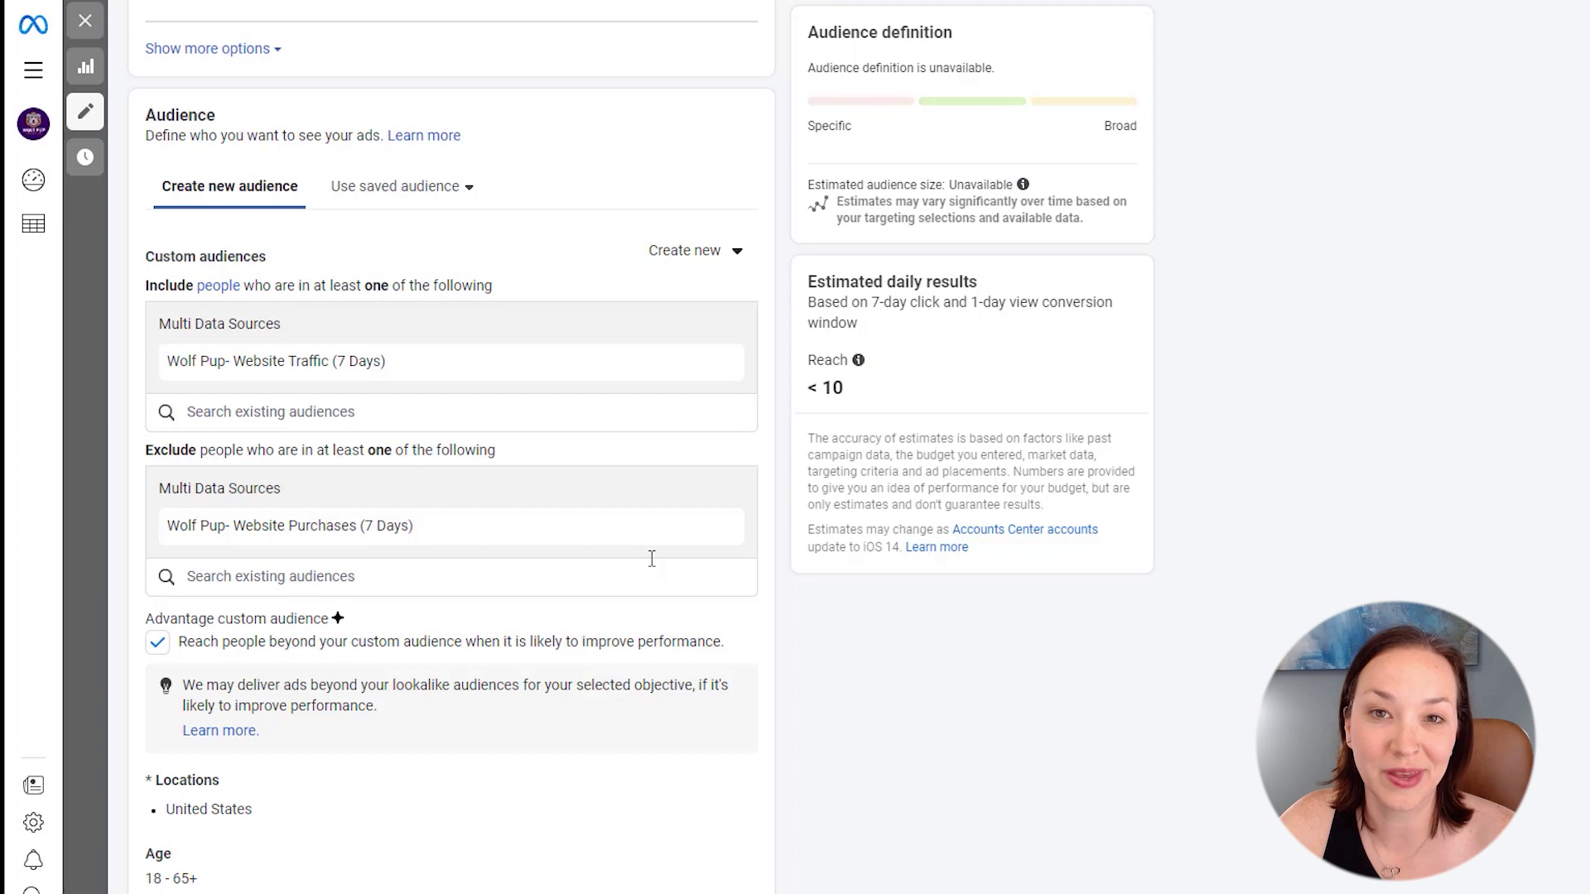
- Set the ad's Instagram account to wolfpupcreative and switch on the Ad preview
{"action": "scroll", "coordinate": [652, 561], "scroll_direction": "down", "scroll_amount": 6}
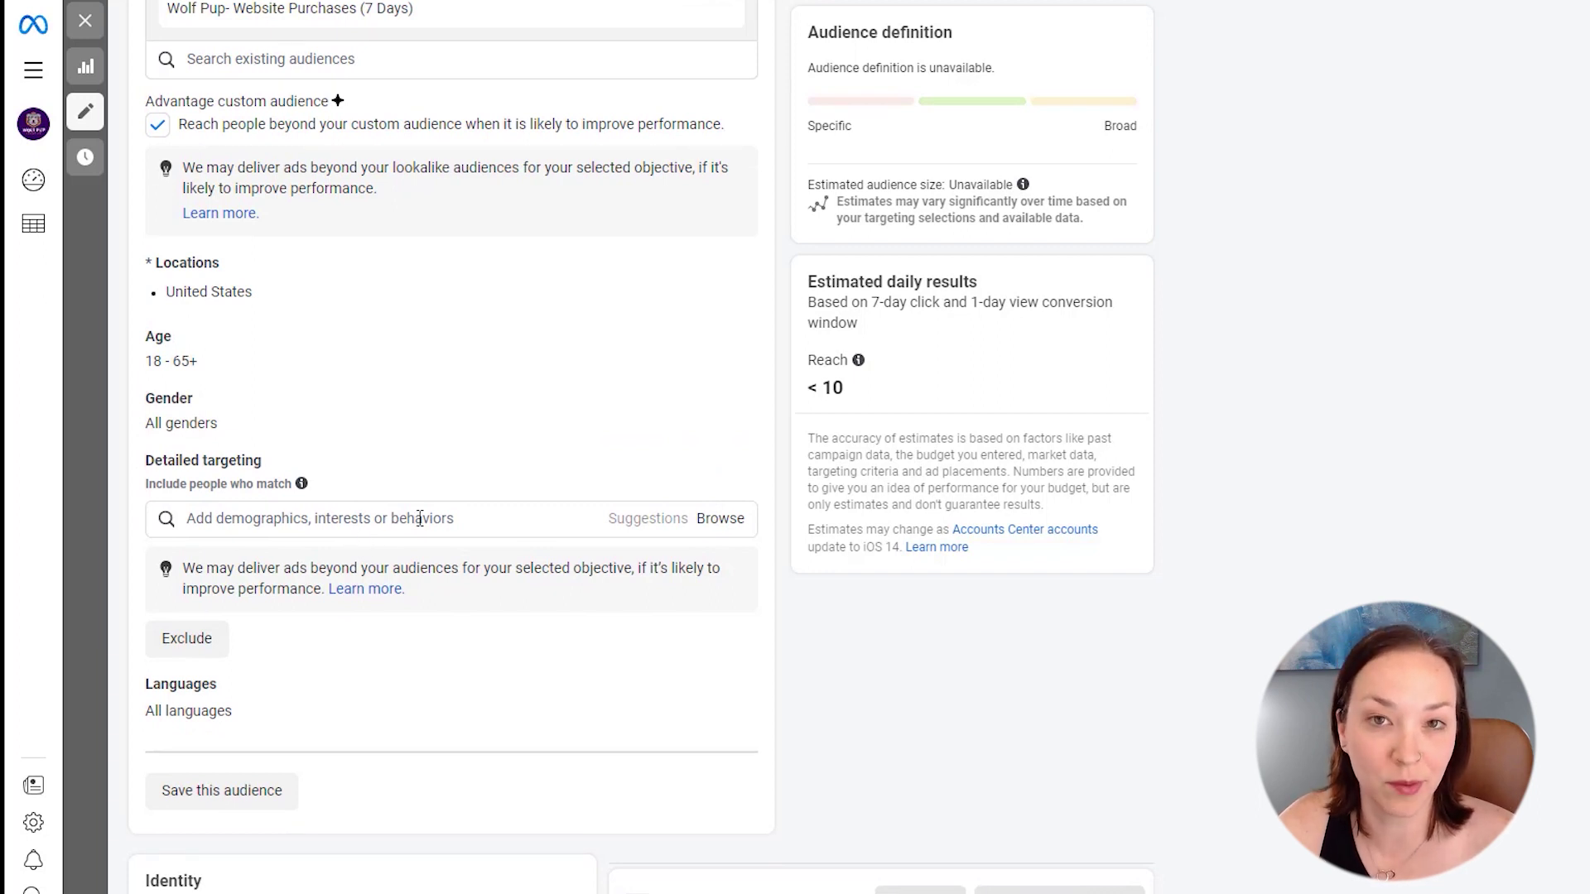
{"action": "scroll", "coordinate": [422, 517], "scroll_direction": "down", "scroll_amount": 9}
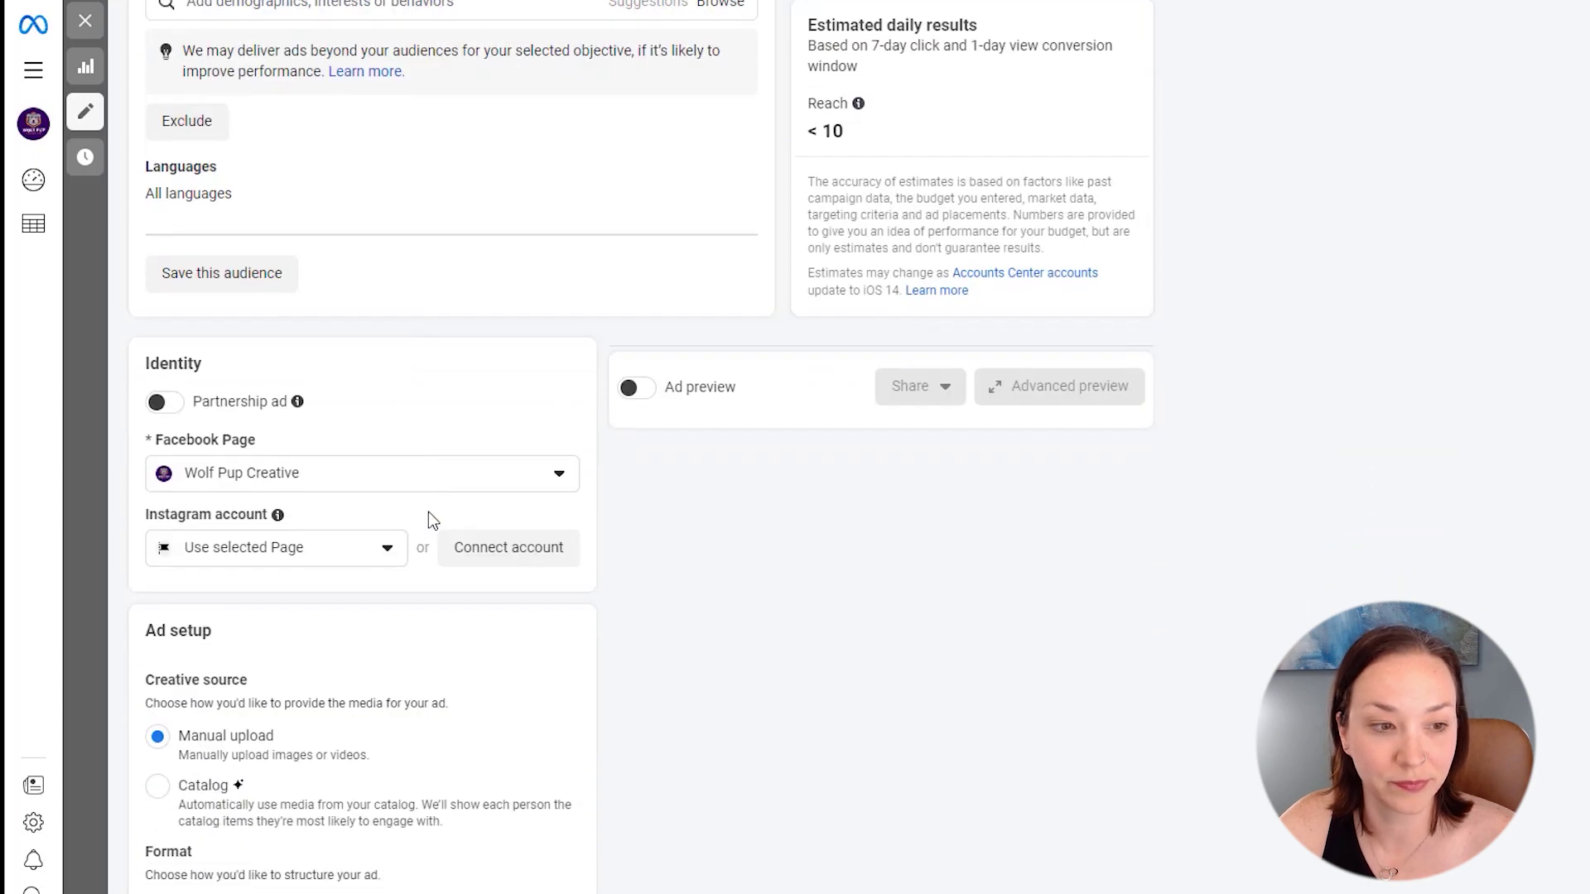
{"action": "scroll", "coordinate": [439, 514], "scroll_direction": "down", "scroll_amount": 1}
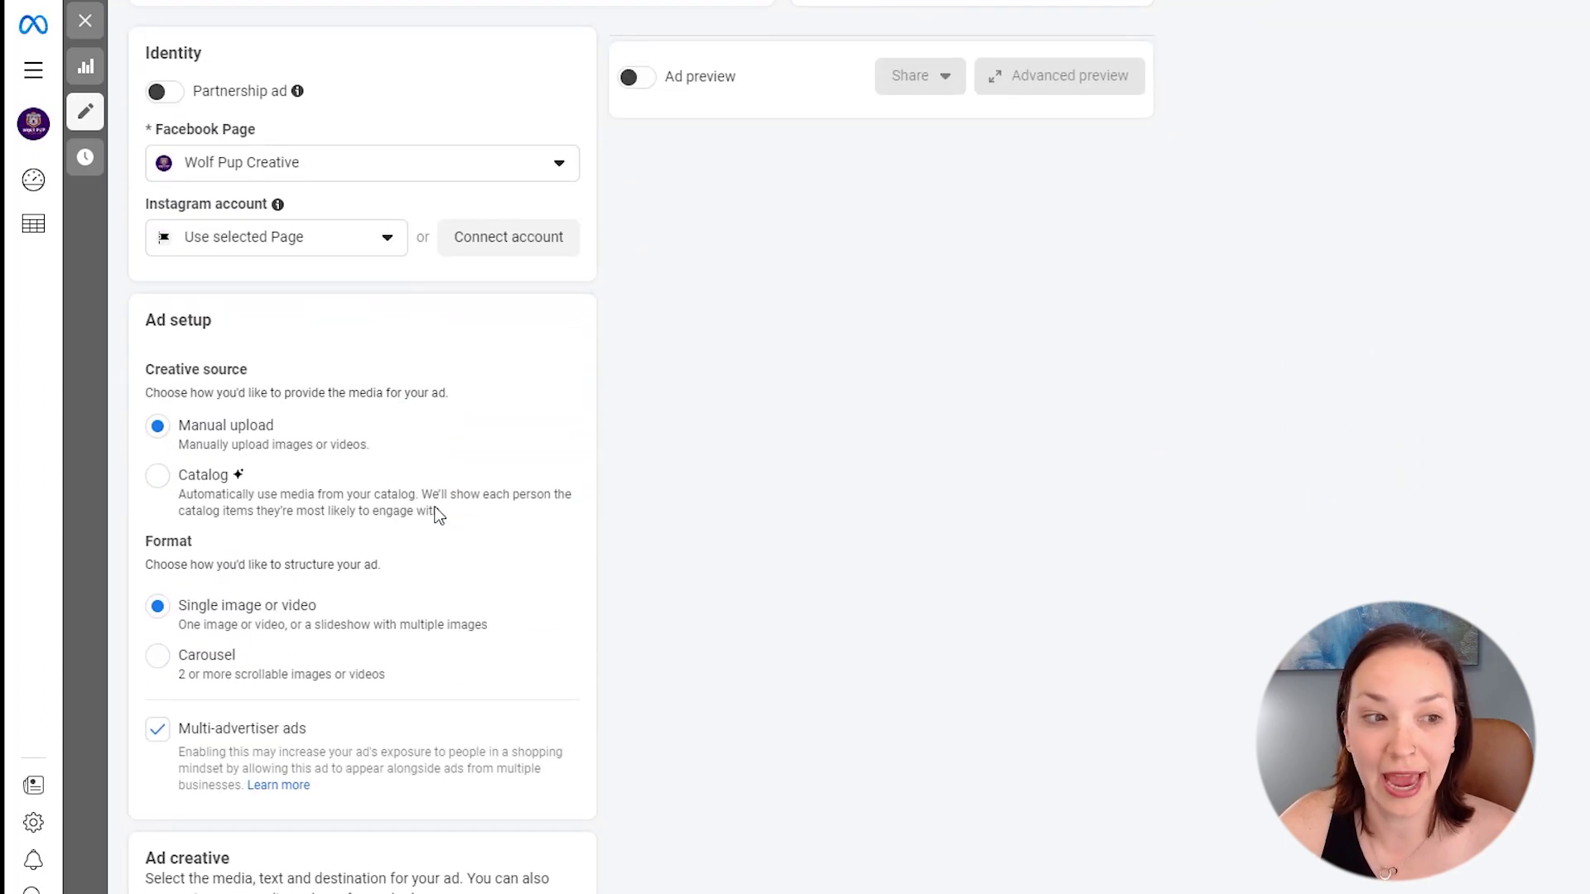
{"action": "left_click", "coordinate": [284, 243]}
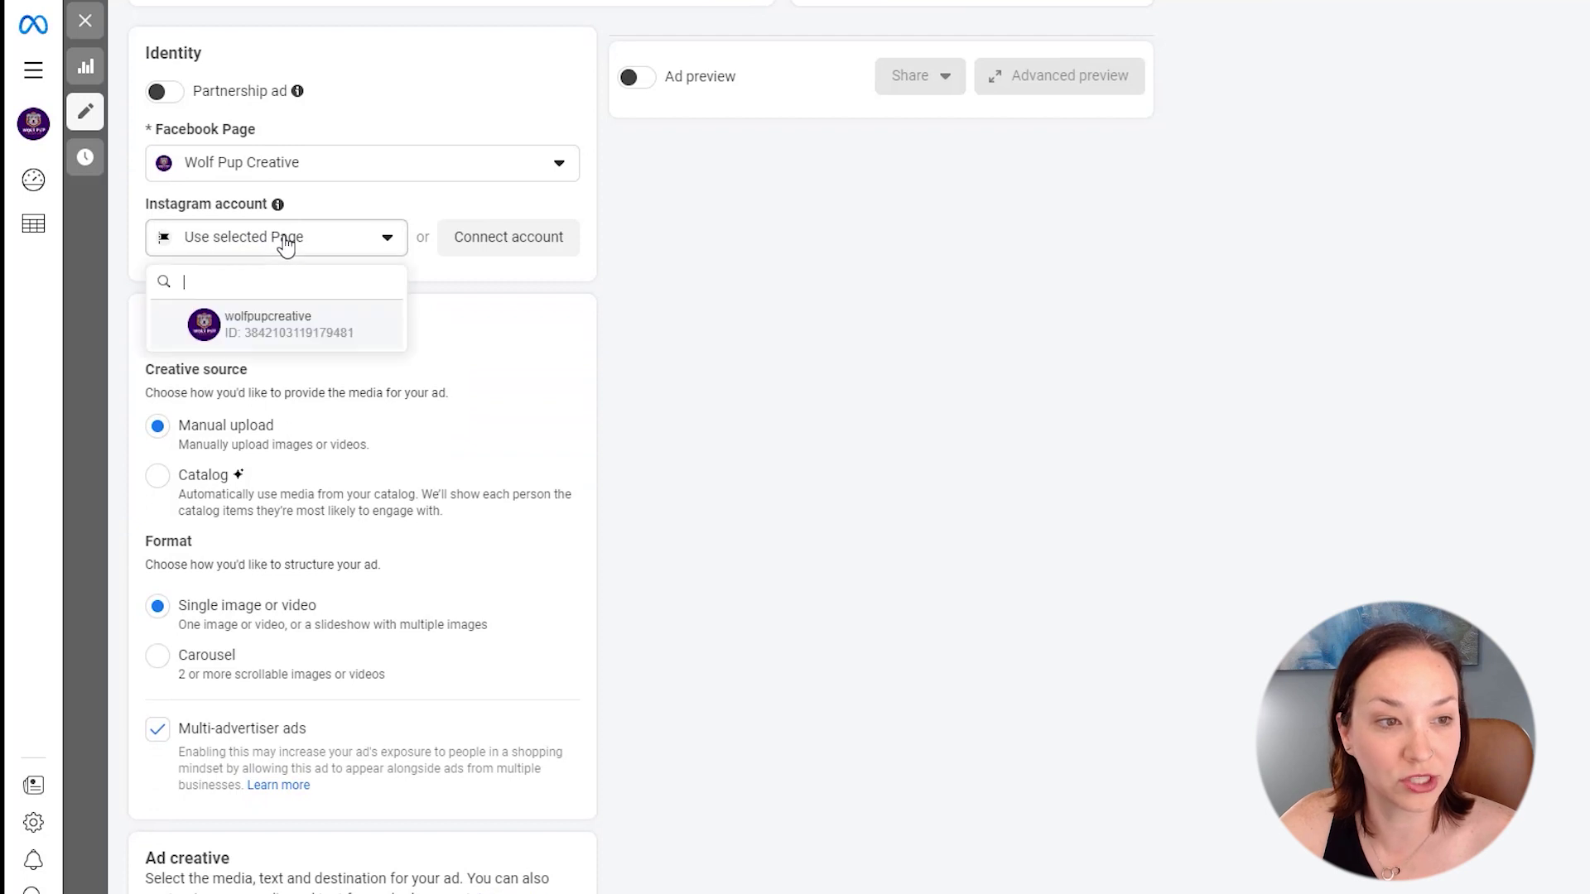
{"action": "left_click", "coordinate": [300, 342]}
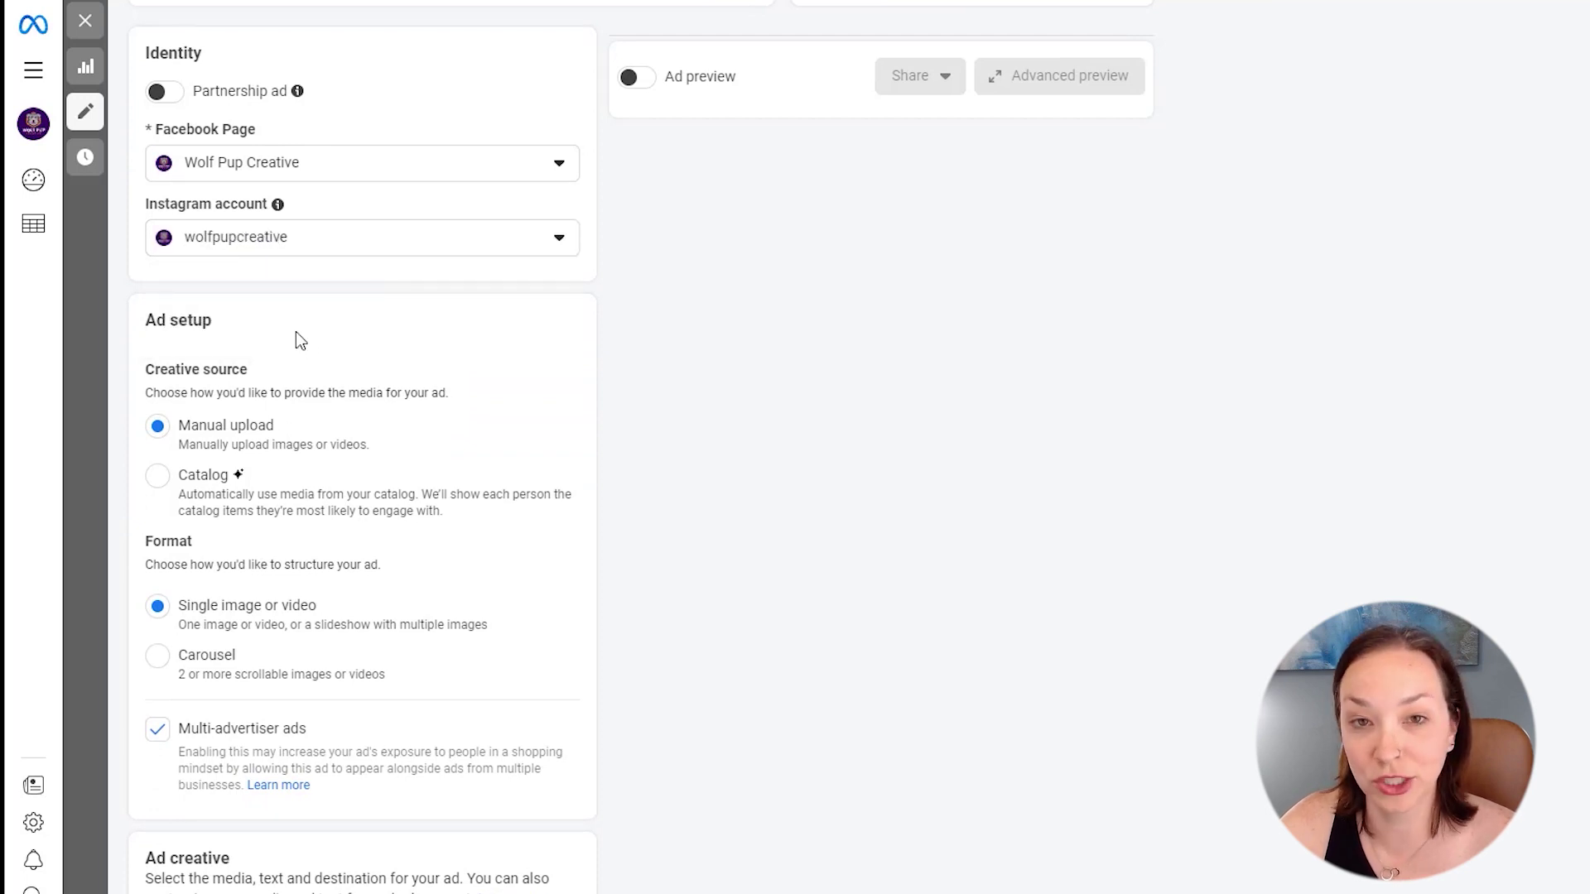
{"action": "left_click", "coordinate": [633, 79]}
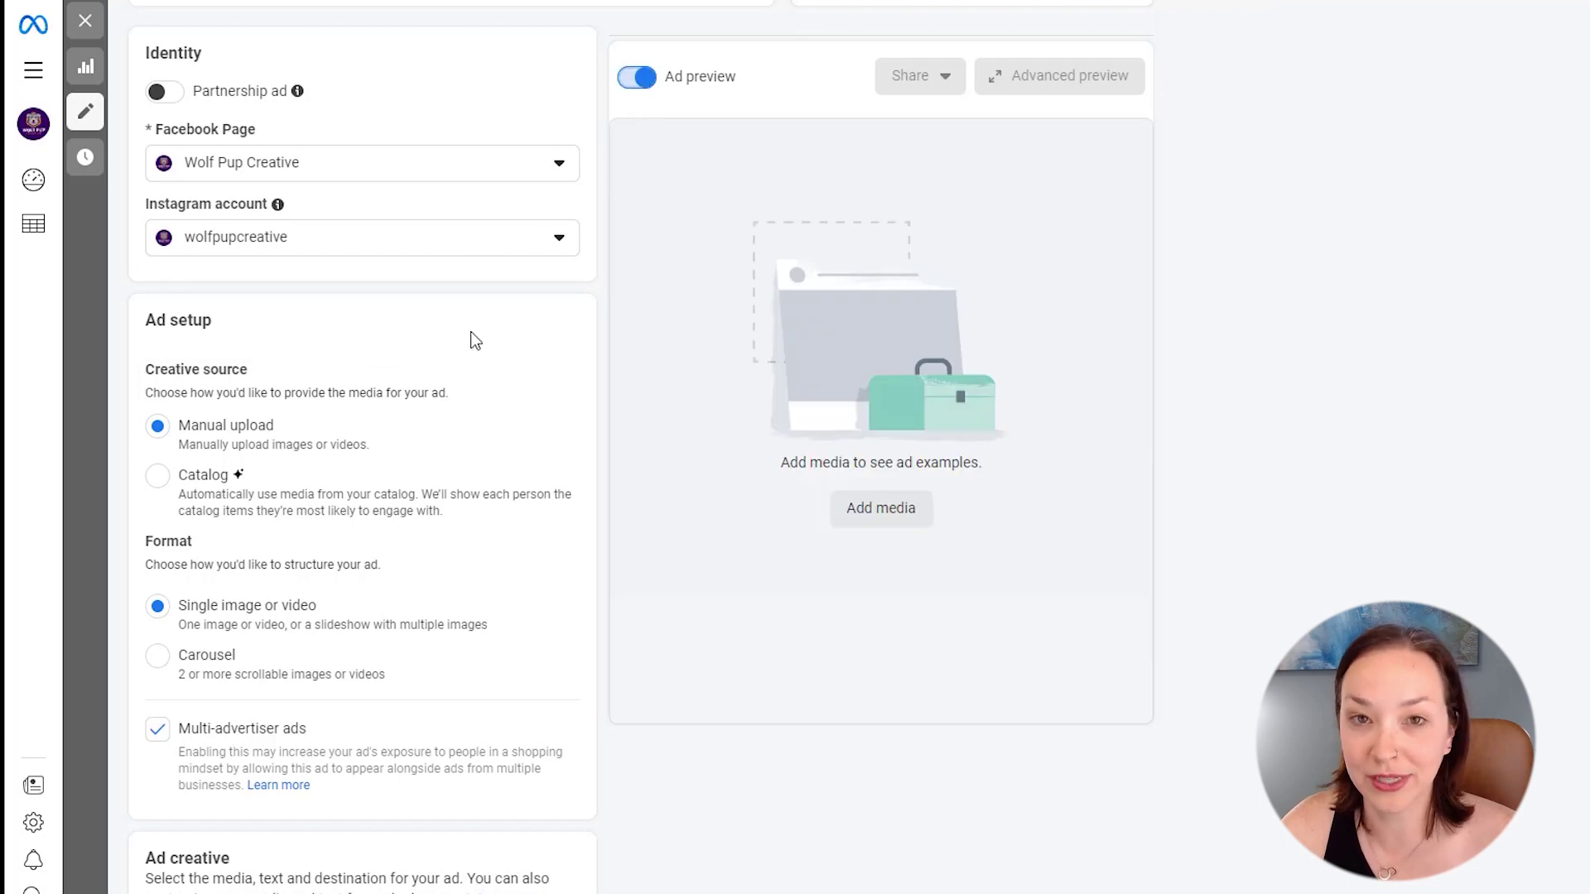
- Use the Catalog as the ad's creative source, in Carousel format
{"action": "scroll", "coordinate": [405, 408], "scroll_direction": "down", "scroll_amount": 2}
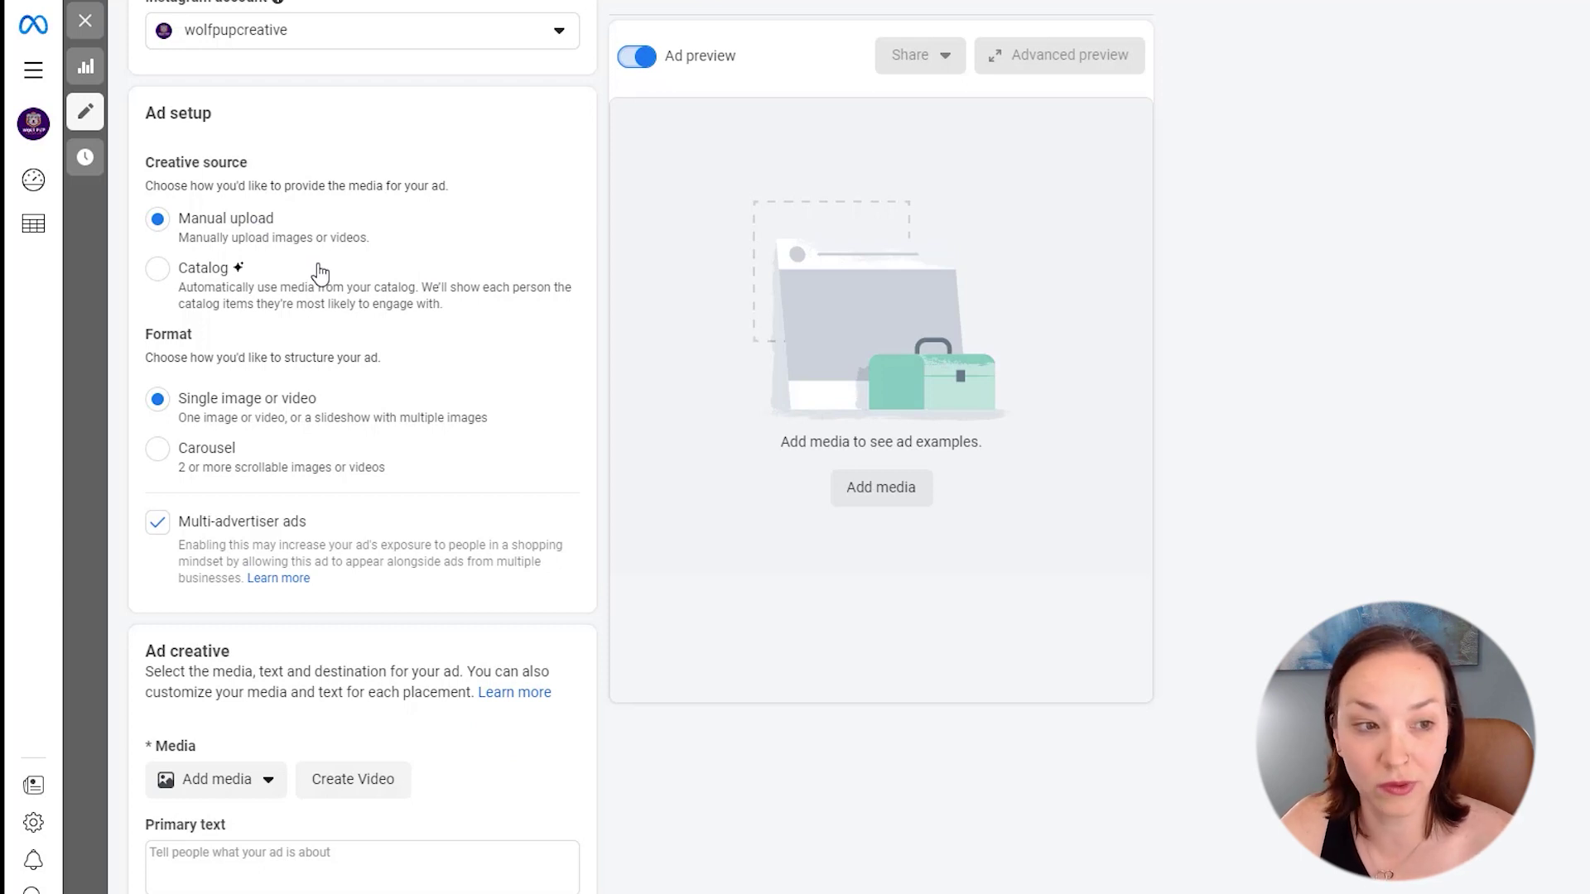
{"action": "left_click", "coordinate": [157, 270]}
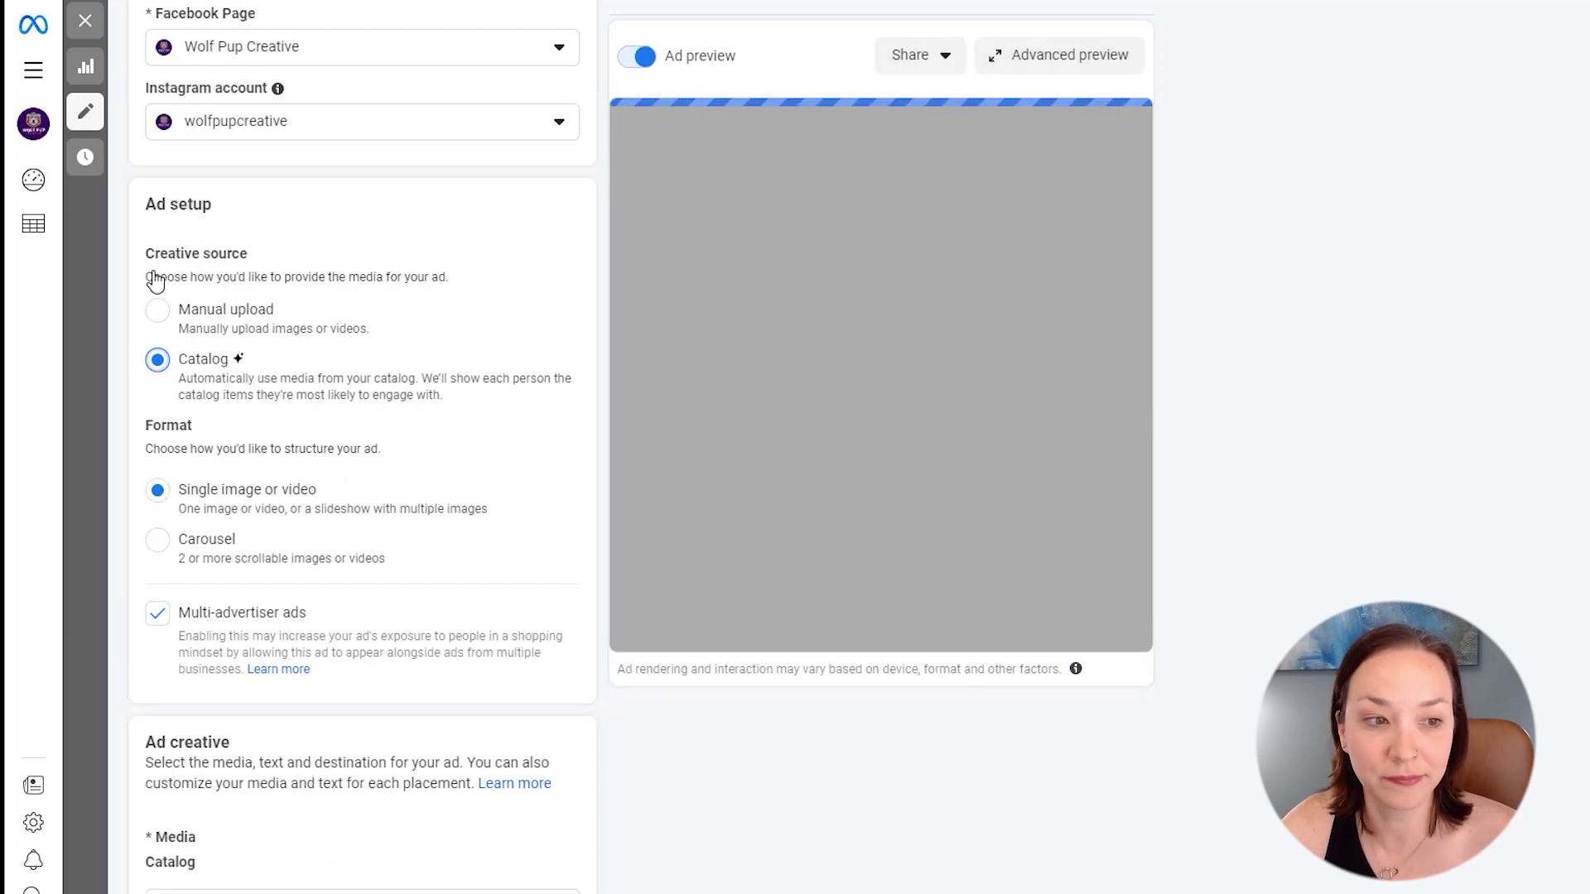
{"action": "scroll", "coordinate": [332, 387], "scroll_direction": "down", "scroll_amount": 1}
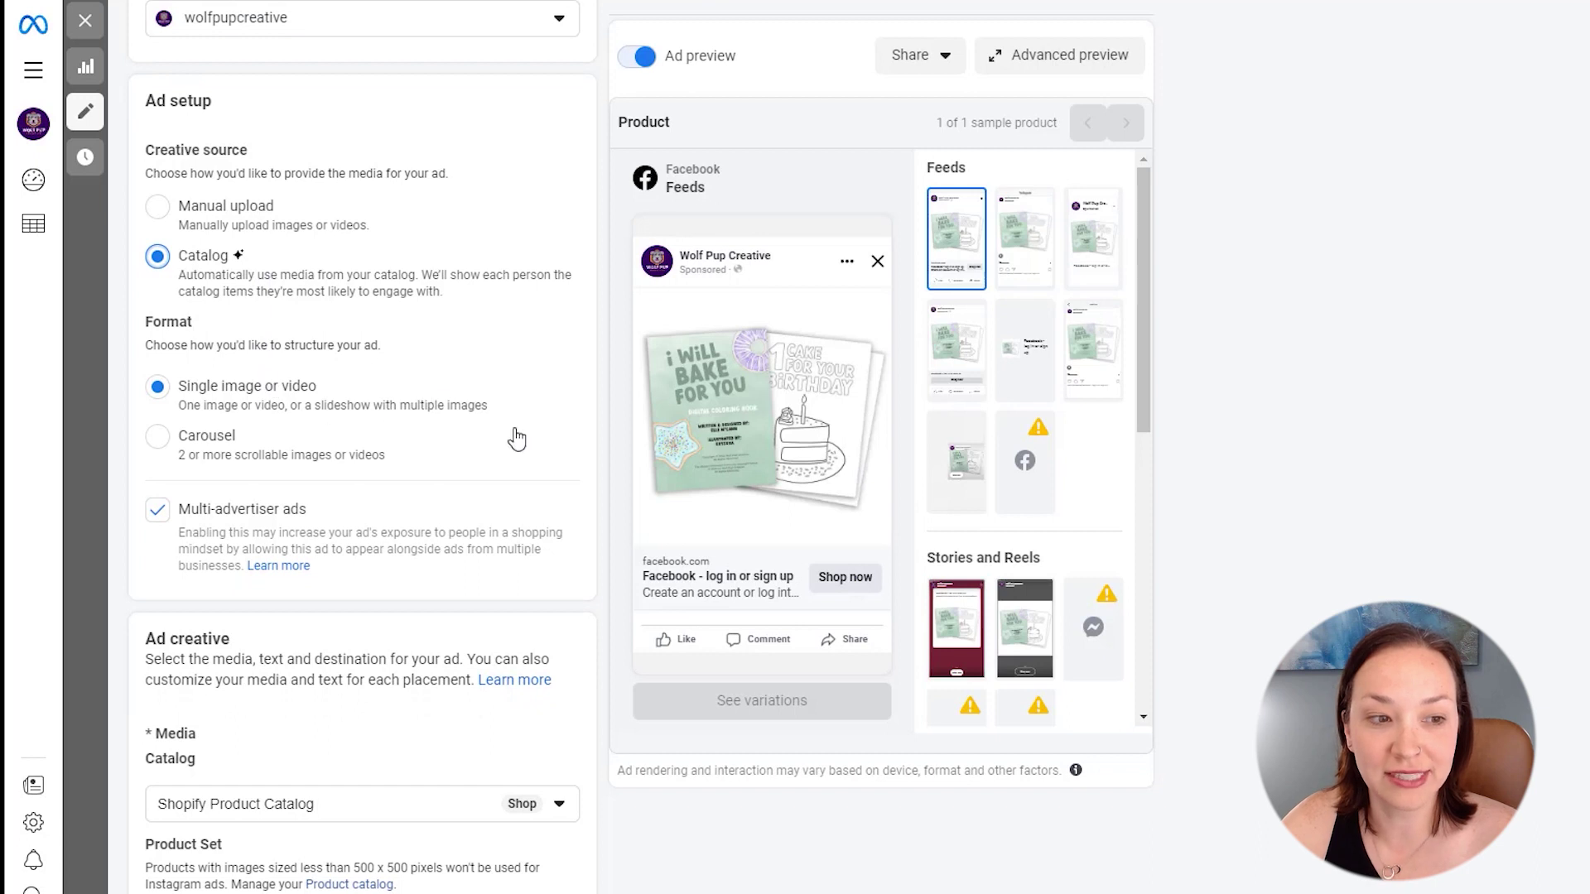
{"action": "left_click", "coordinate": [157, 437]}
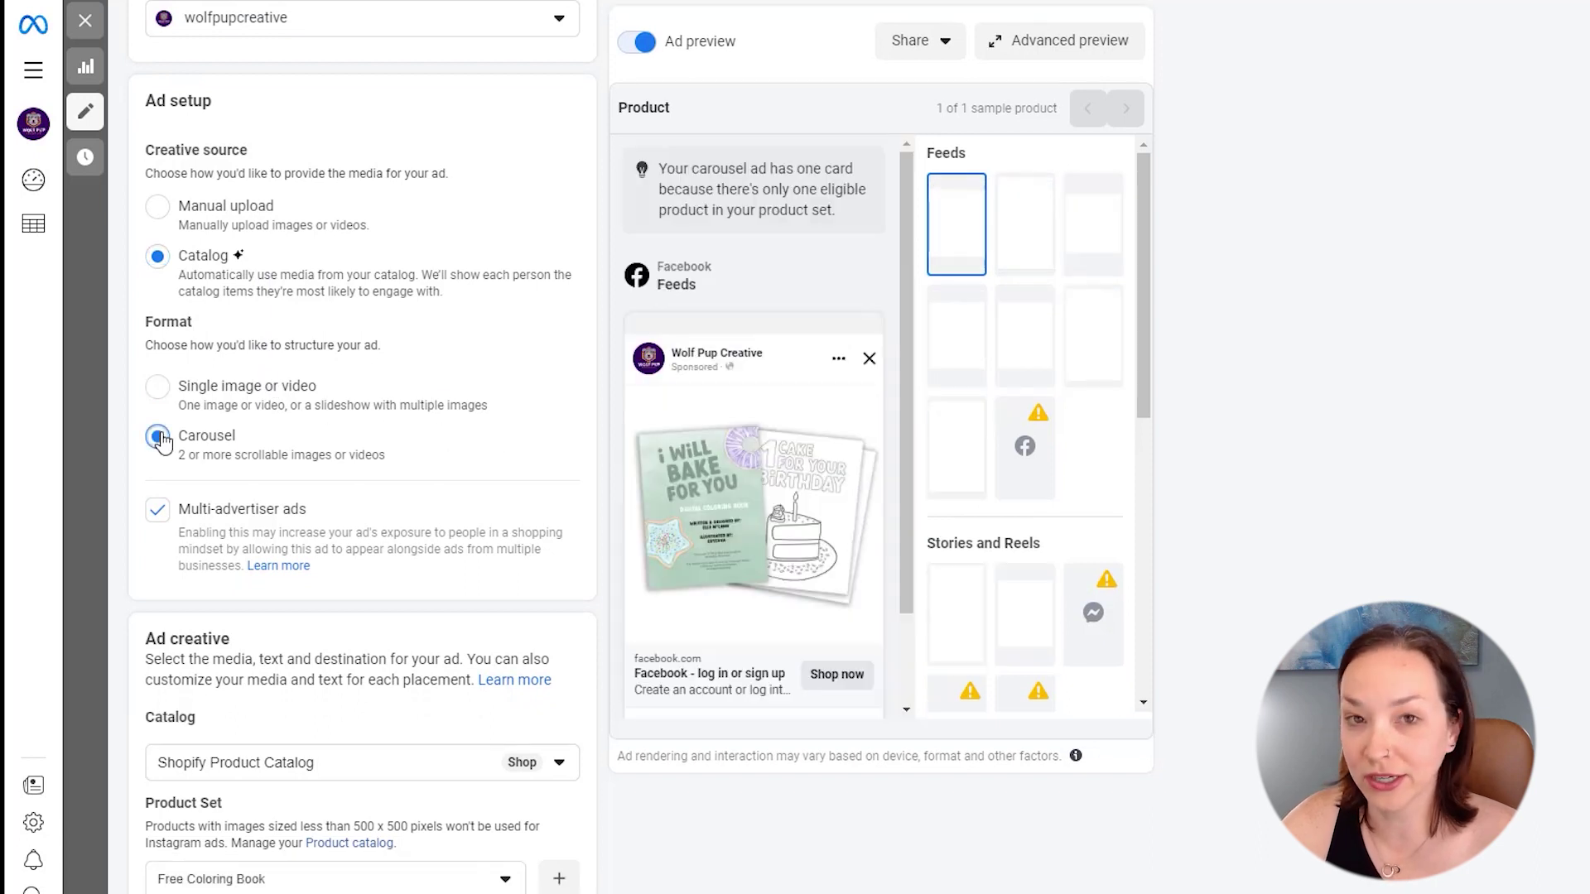
- Keep the current product catalog and choose All Products as the product set
{"action": "scroll", "coordinate": [163, 536], "scroll_direction": "down", "scroll_amount": 6}
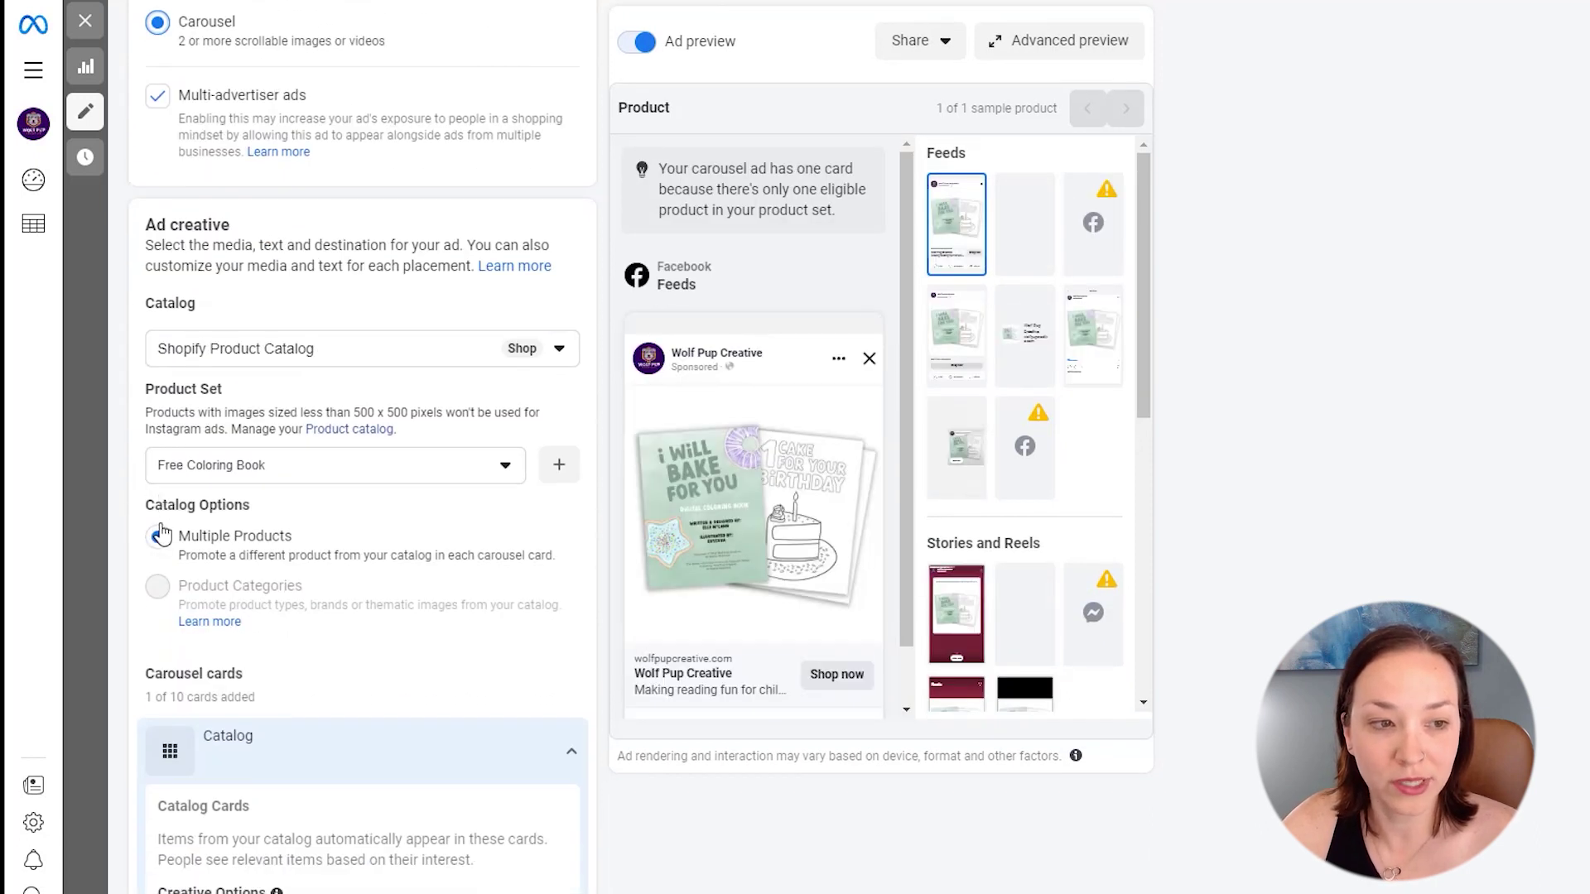
{"action": "left_click", "coordinate": [512, 249]}
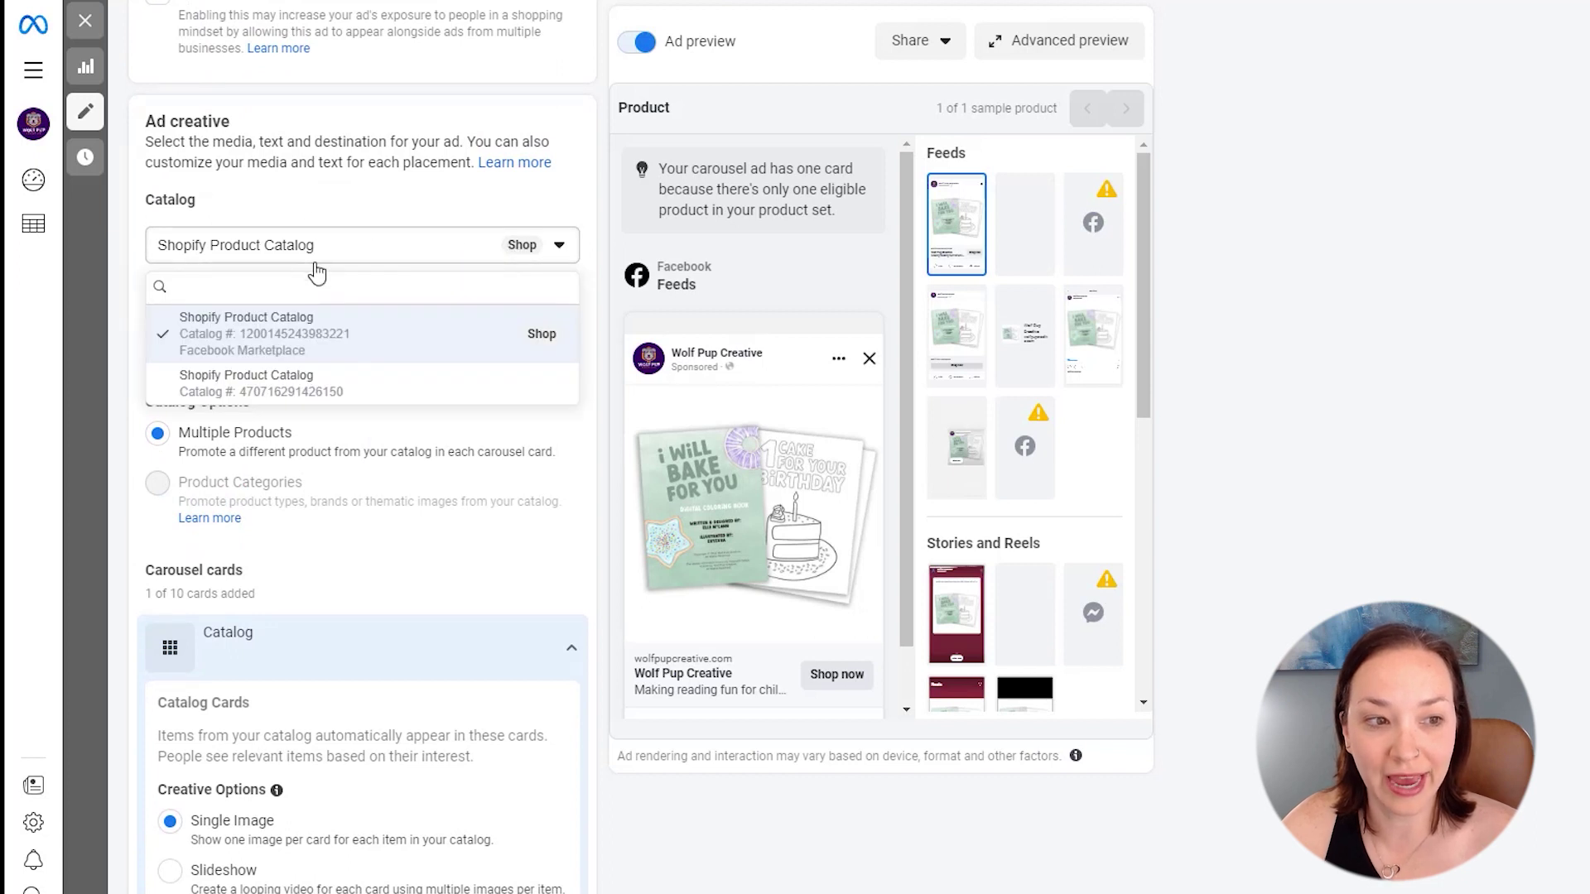
{"action": "mouse_move", "coordinate": [355, 353]}
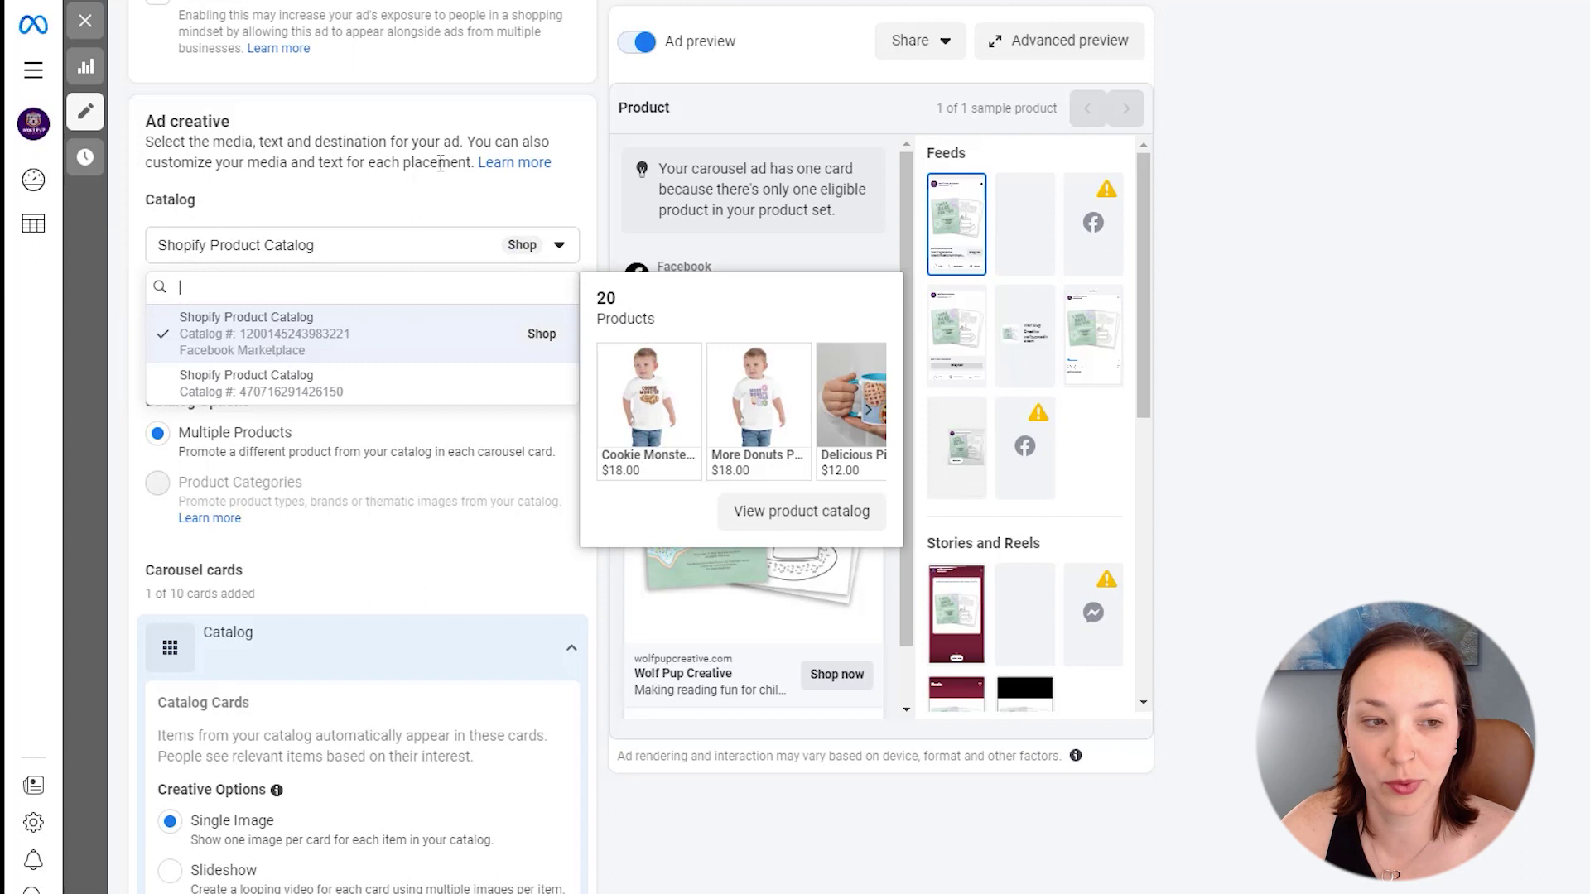
{"action": "left_click", "coordinate": [440, 222]}
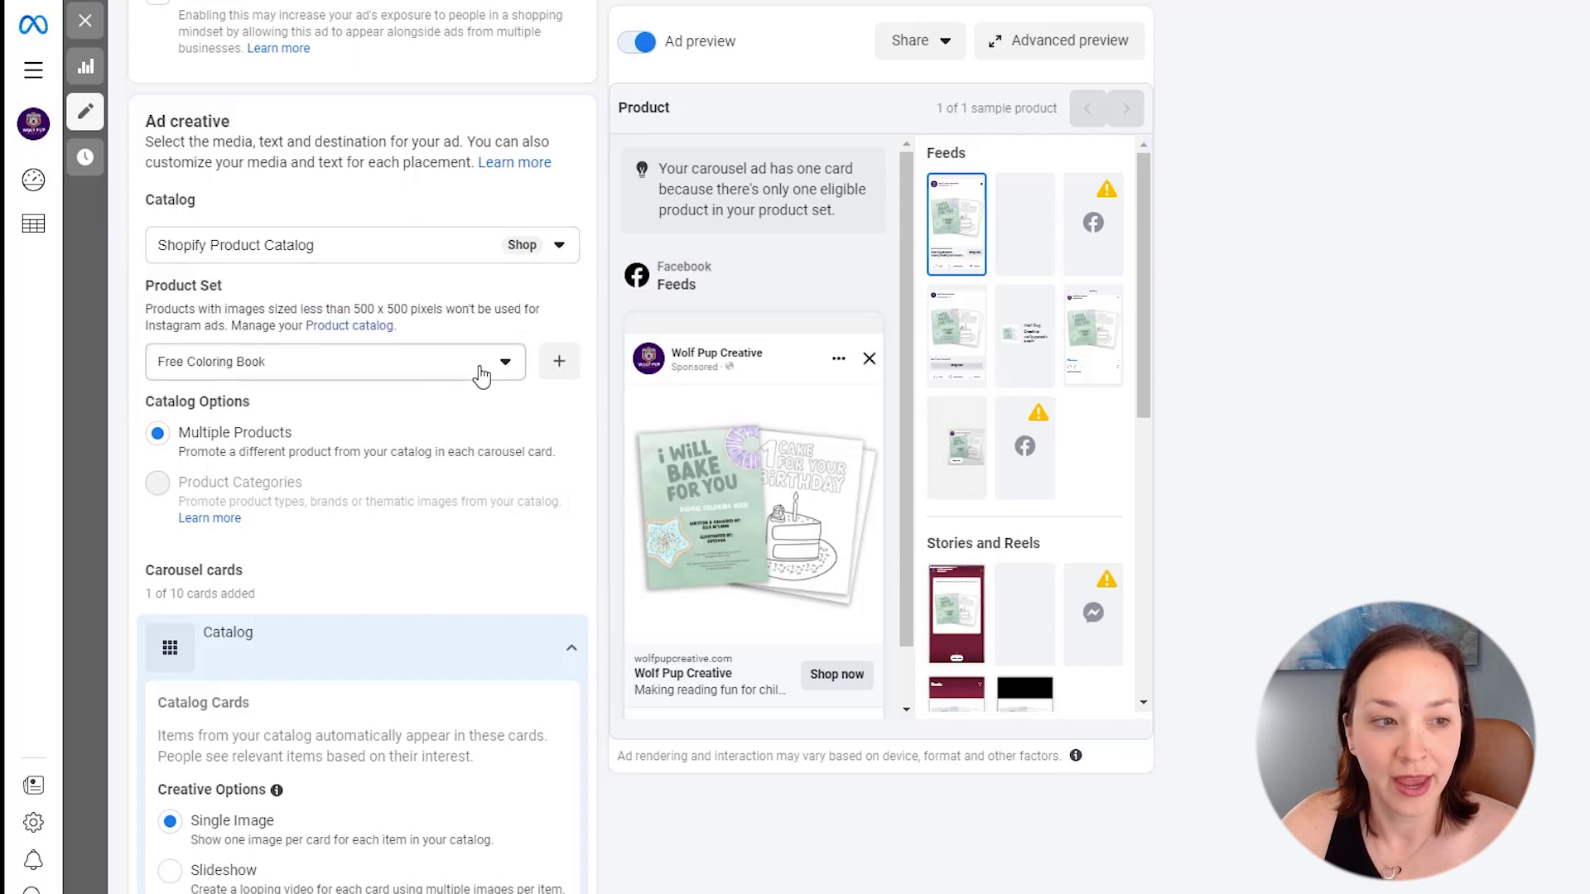
{"action": "left_click", "coordinate": [507, 365]}
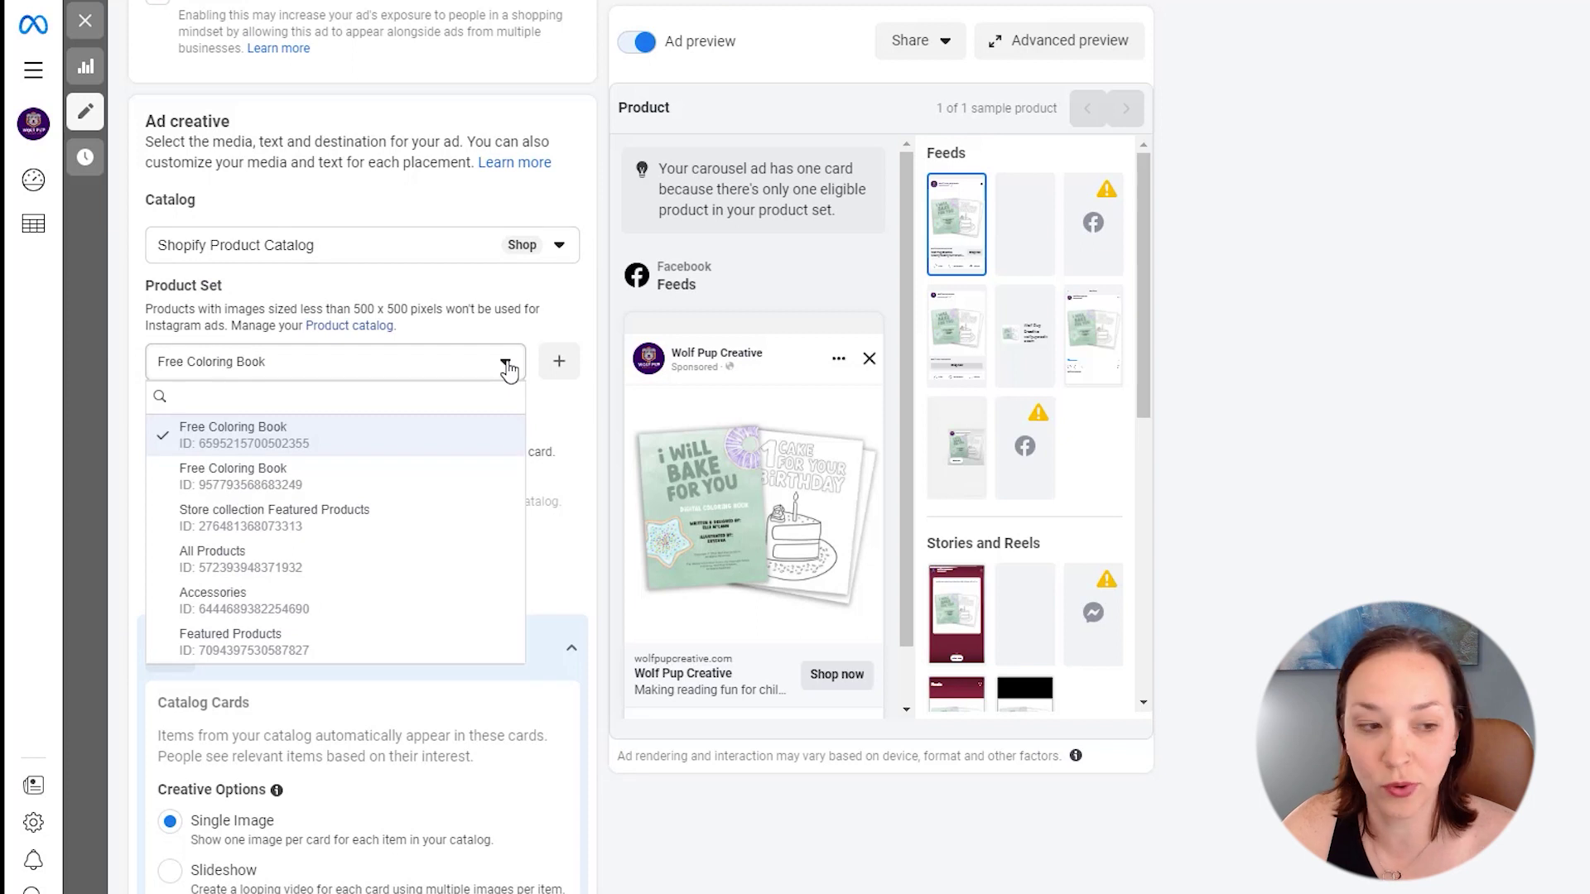
{"action": "mouse_move", "coordinate": [408, 572]}
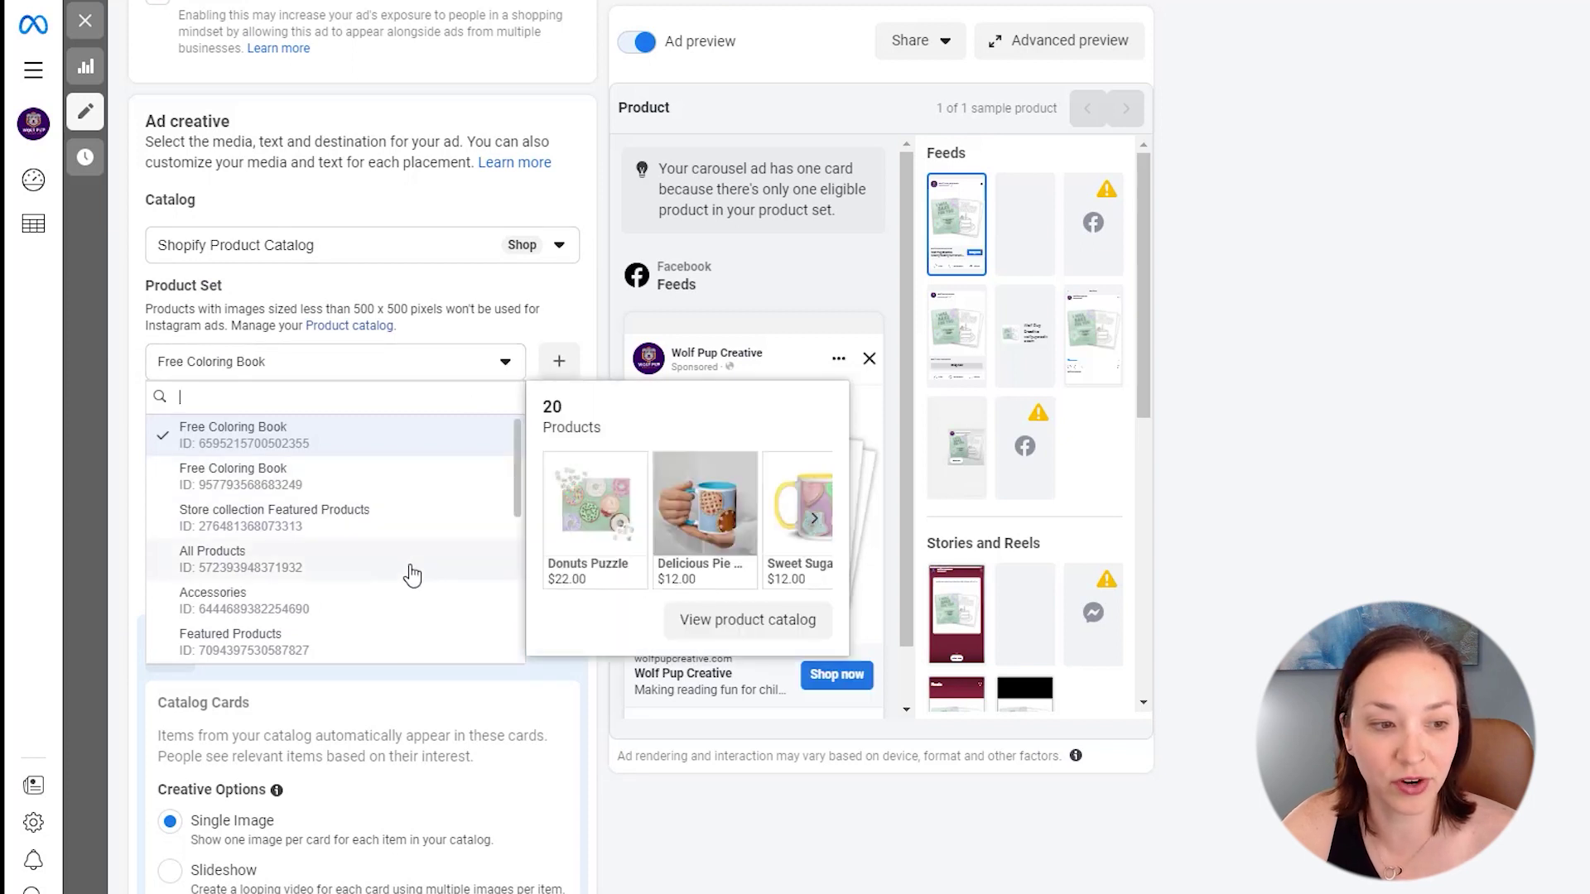
{"action": "left_click", "coordinate": [331, 559]}
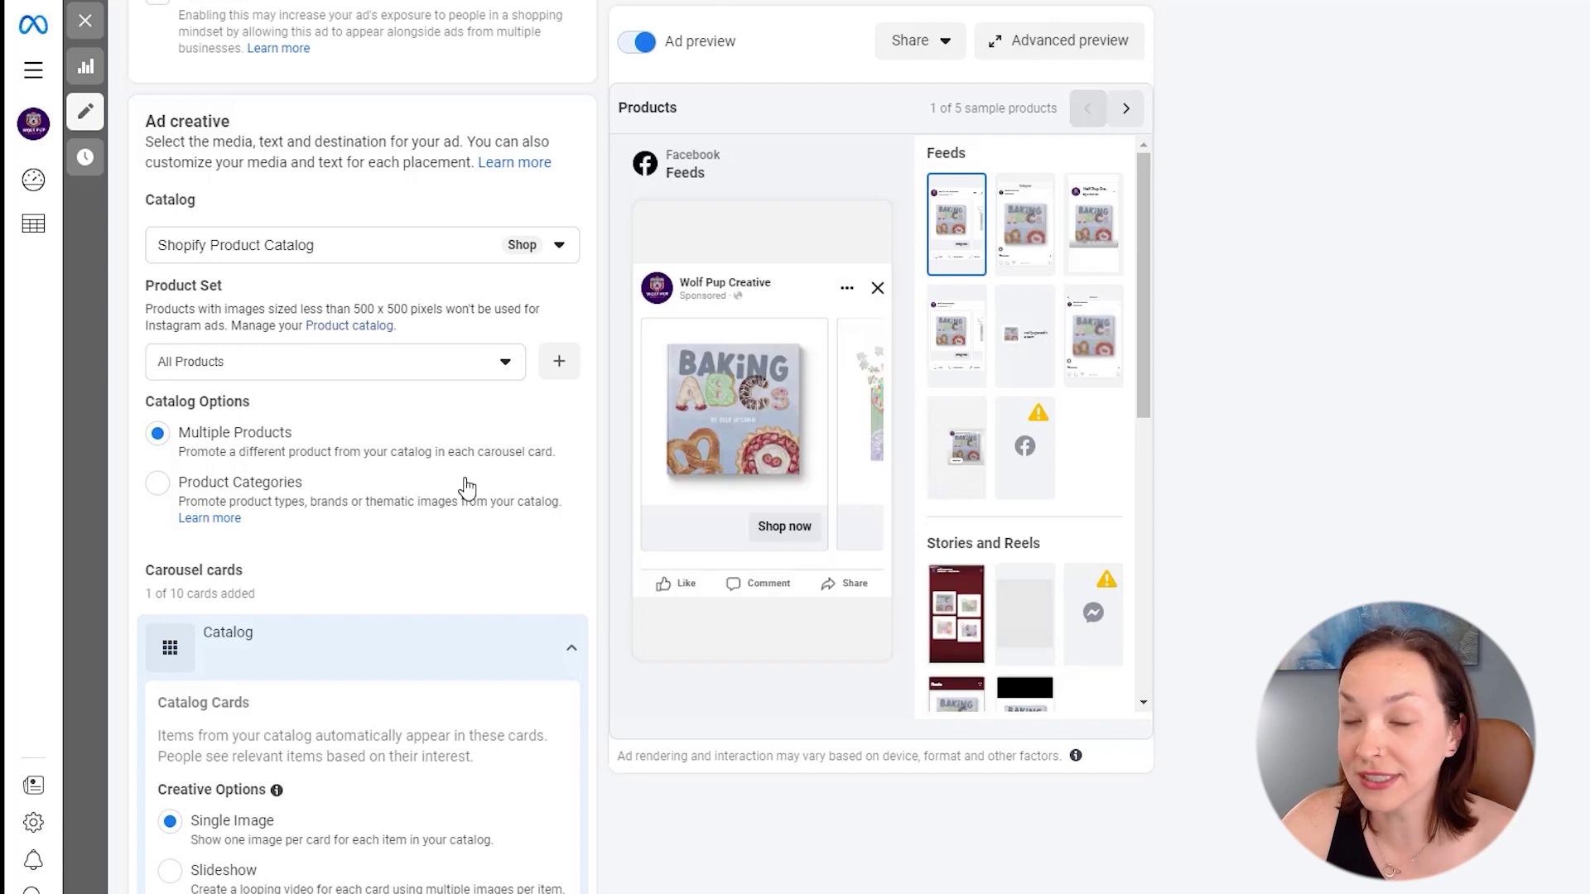
- Try the Books product set, then switch back to All Products
{"action": "left_click", "coordinate": [510, 361]}
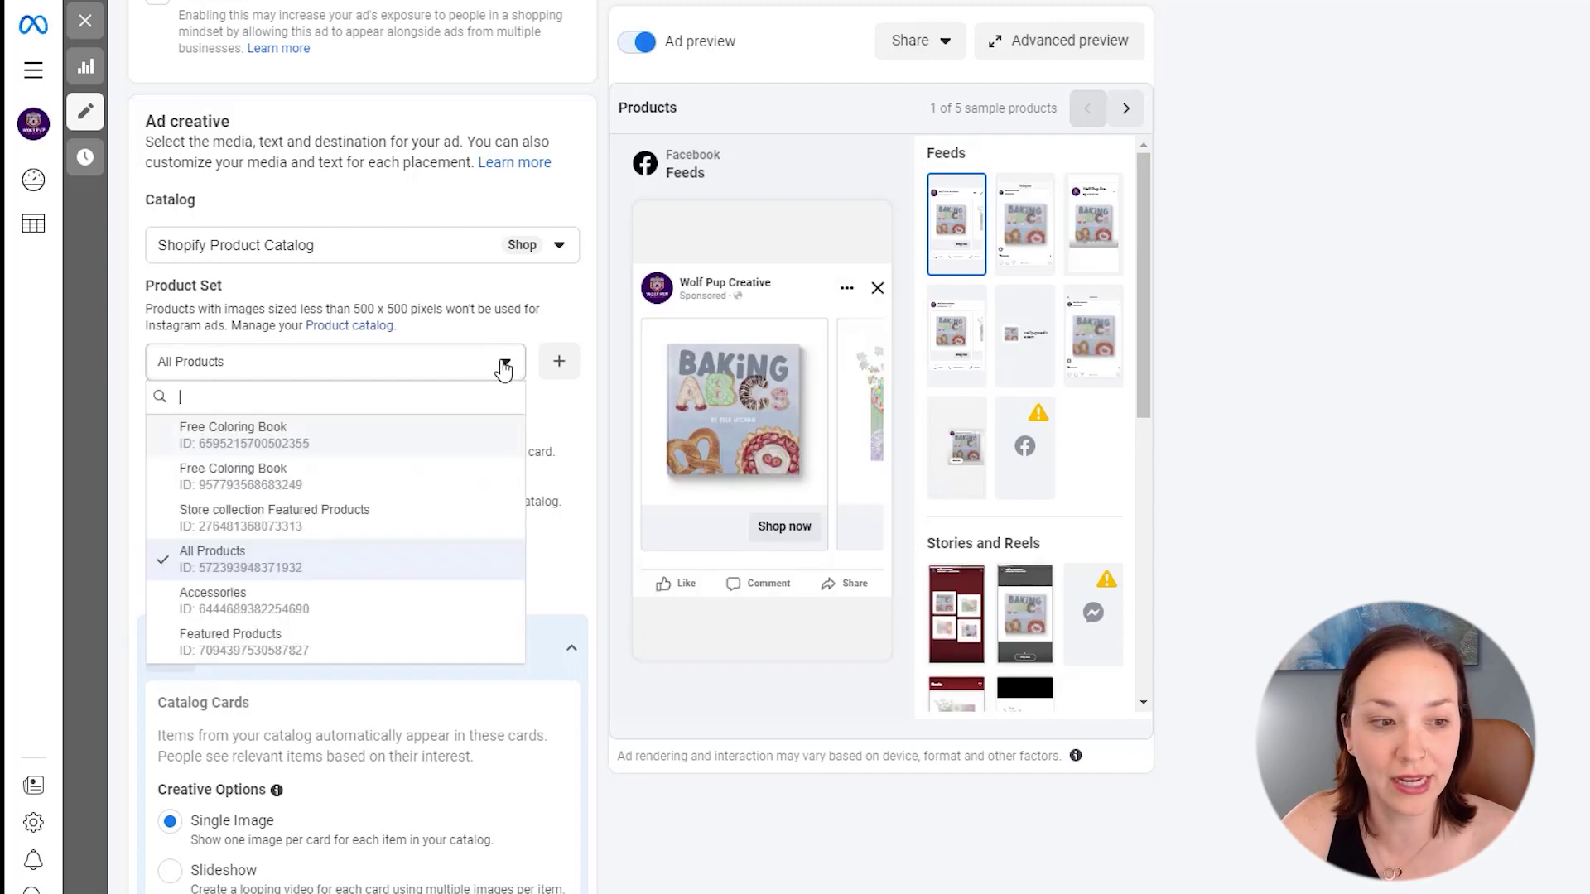
{"action": "mouse_move", "coordinate": [300, 560]}
{"action": "scroll", "coordinate": [300, 559], "scroll_direction": "down", "scroll_amount": 5}
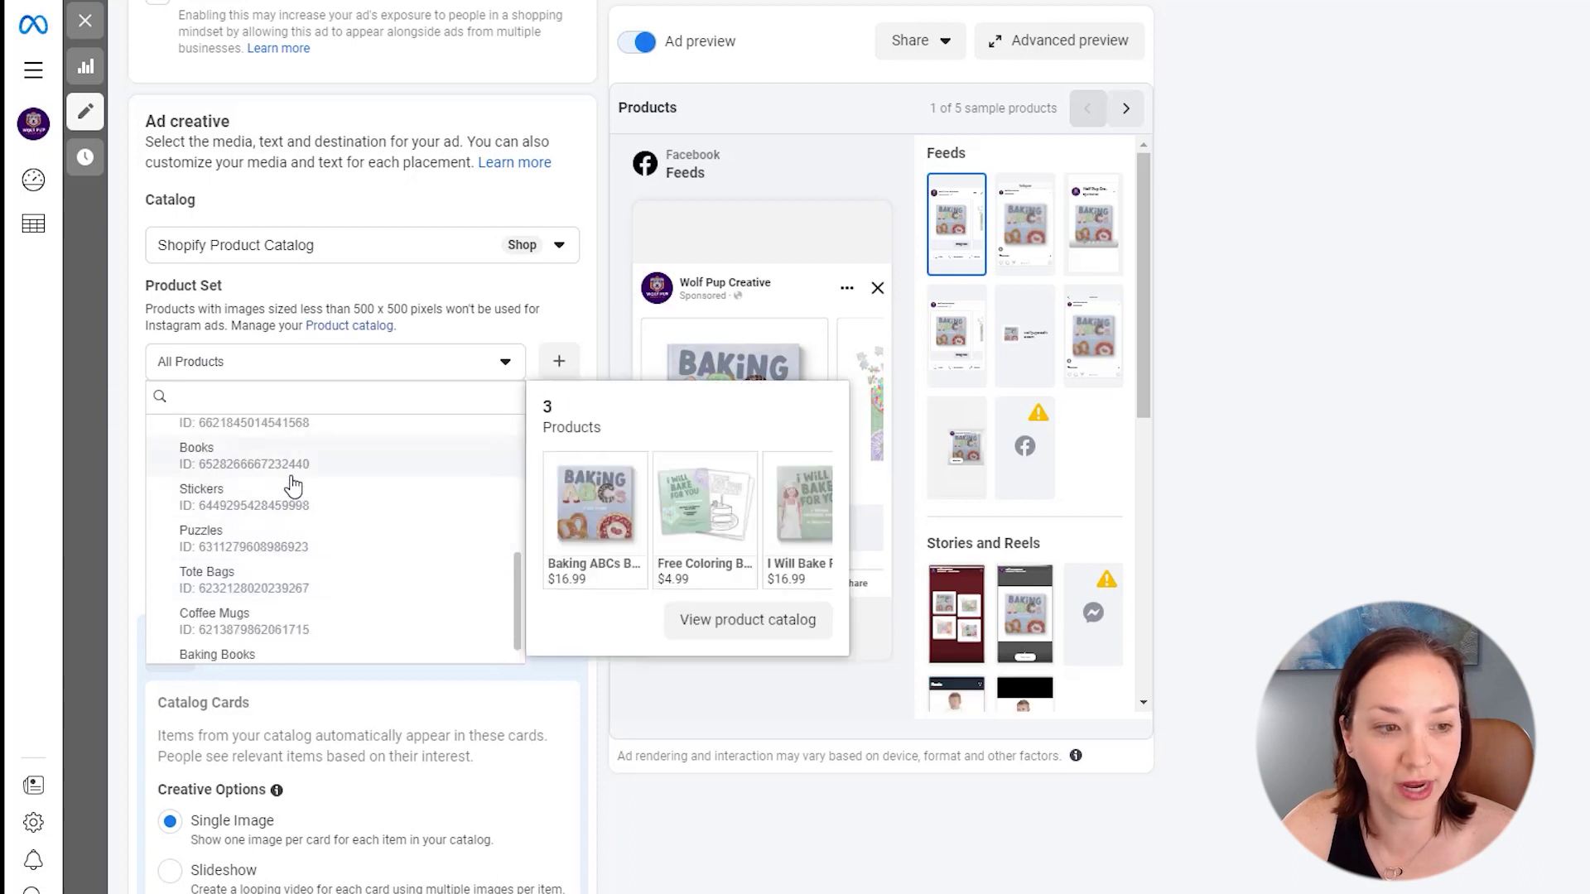
{"action": "left_click", "coordinate": [292, 483]}
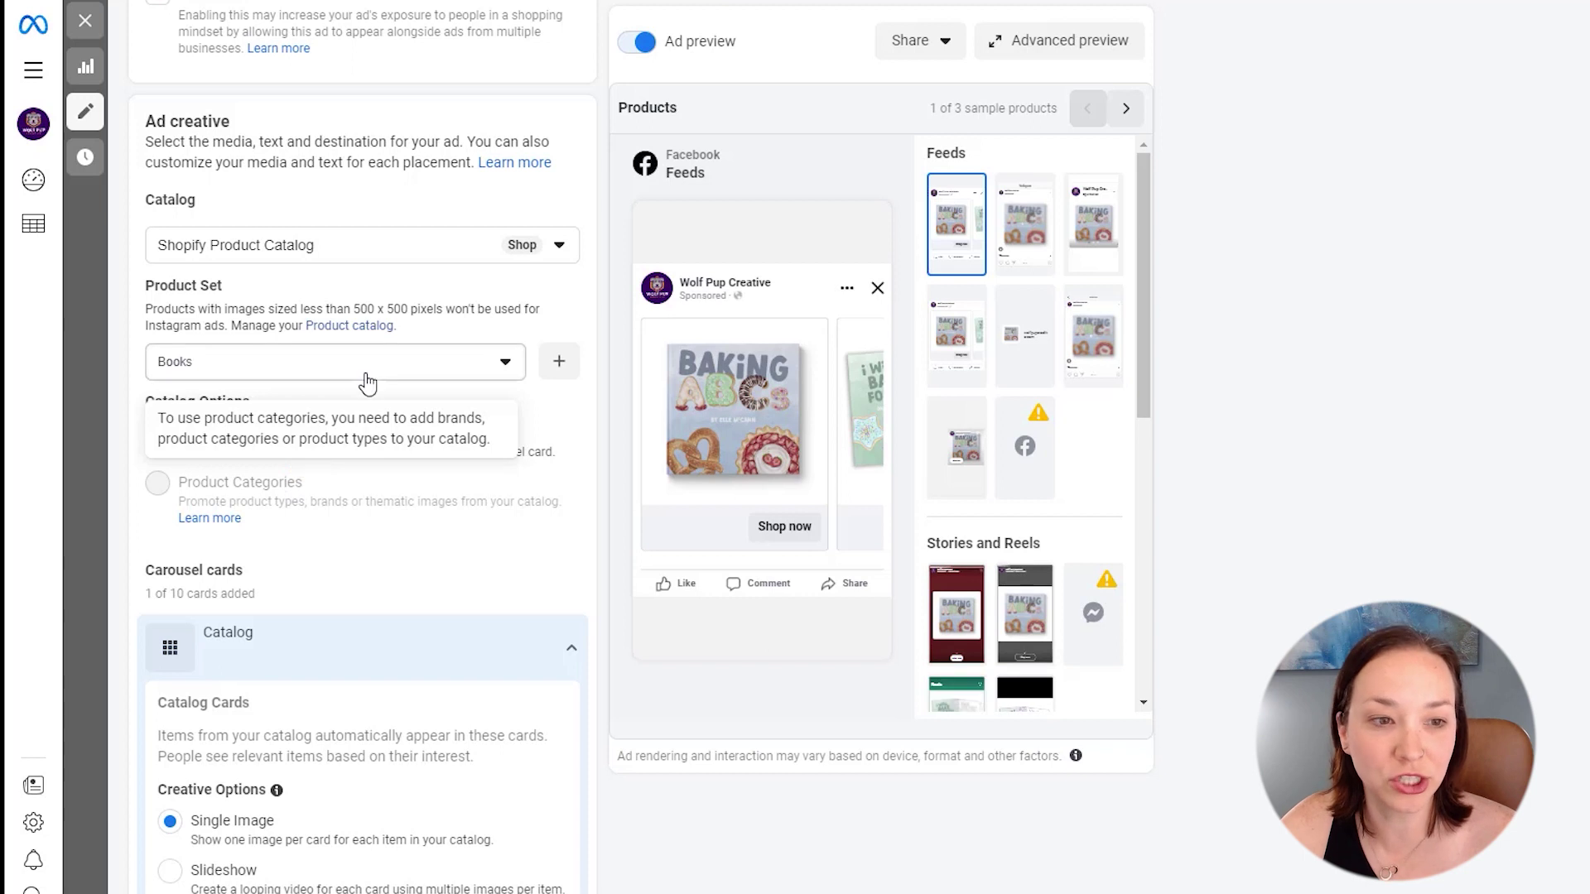
{"action": "left_click", "coordinate": [499, 358]}
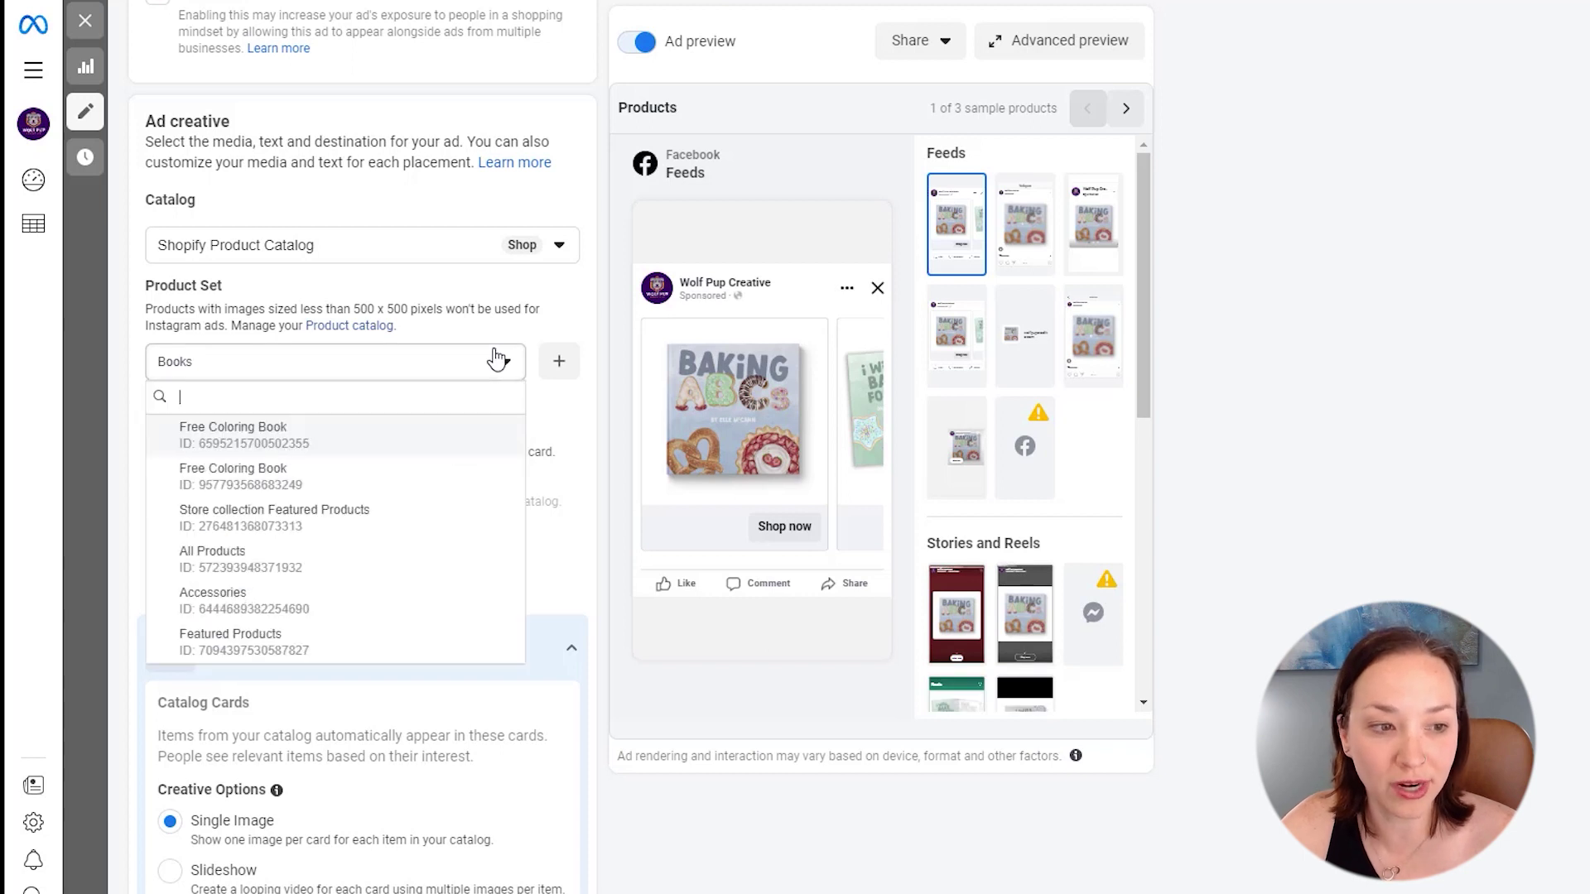
{"action": "left_click", "coordinate": [356, 571]}
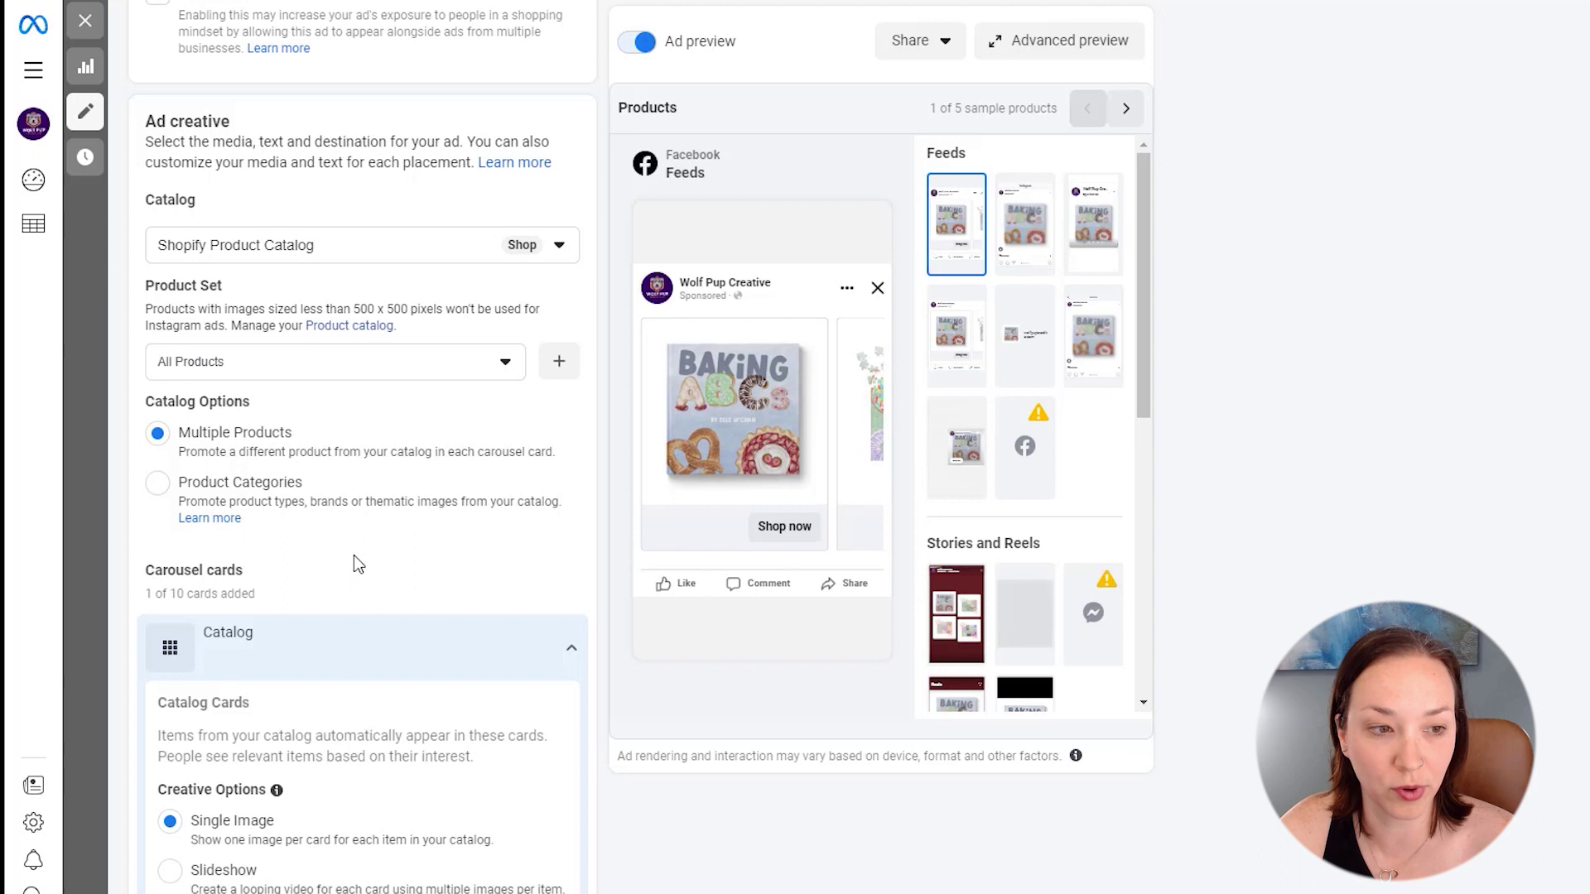
- Set the carousel headline to the product.name catalog field, showing titles like 'Baking ABCs Book'
{"action": "scroll", "coordinate": [364, 548], "scroll_direction": "down", "scroll_amount": 3}
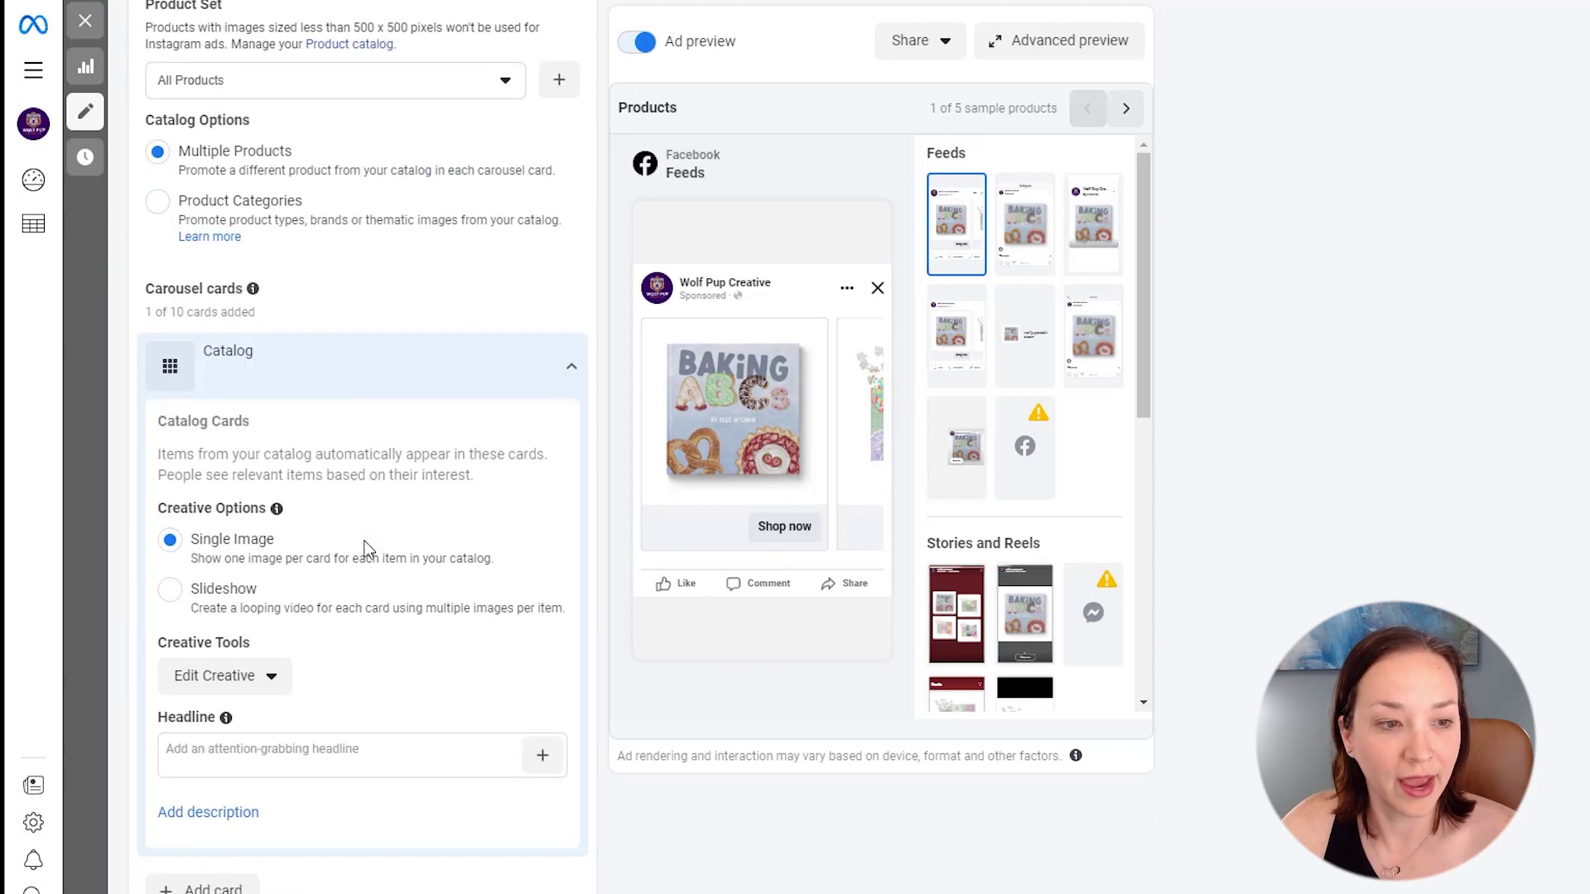
{"action": "scroll", "coordinate": [367, 549], "scroll_direction": "down", "scroll_amount": 3}
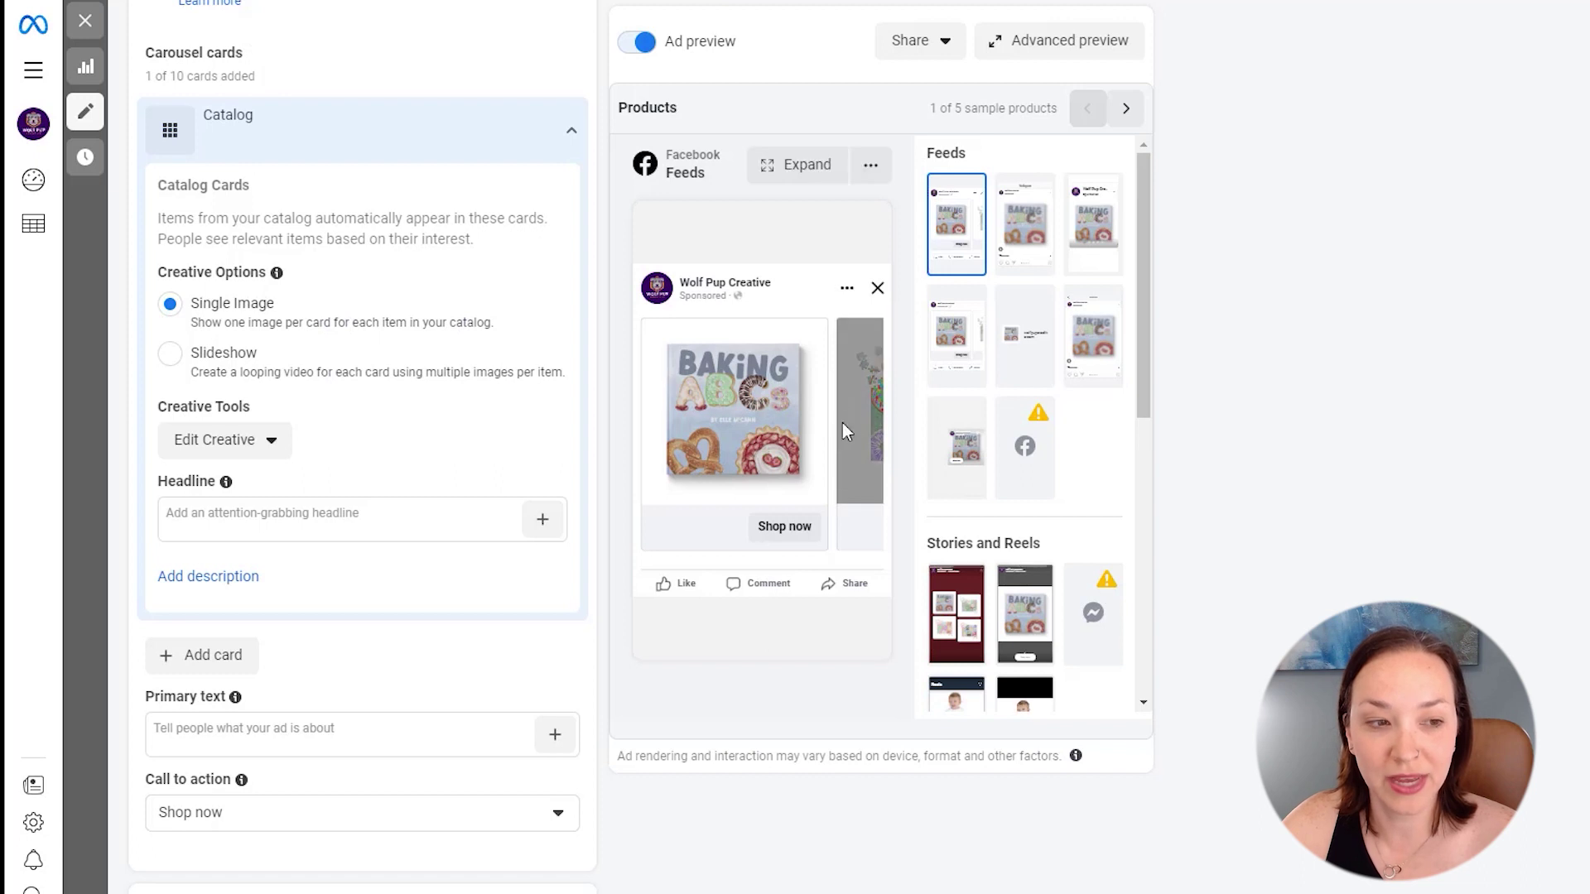
{"action": "left_click", "coordinate": [861, 445]}
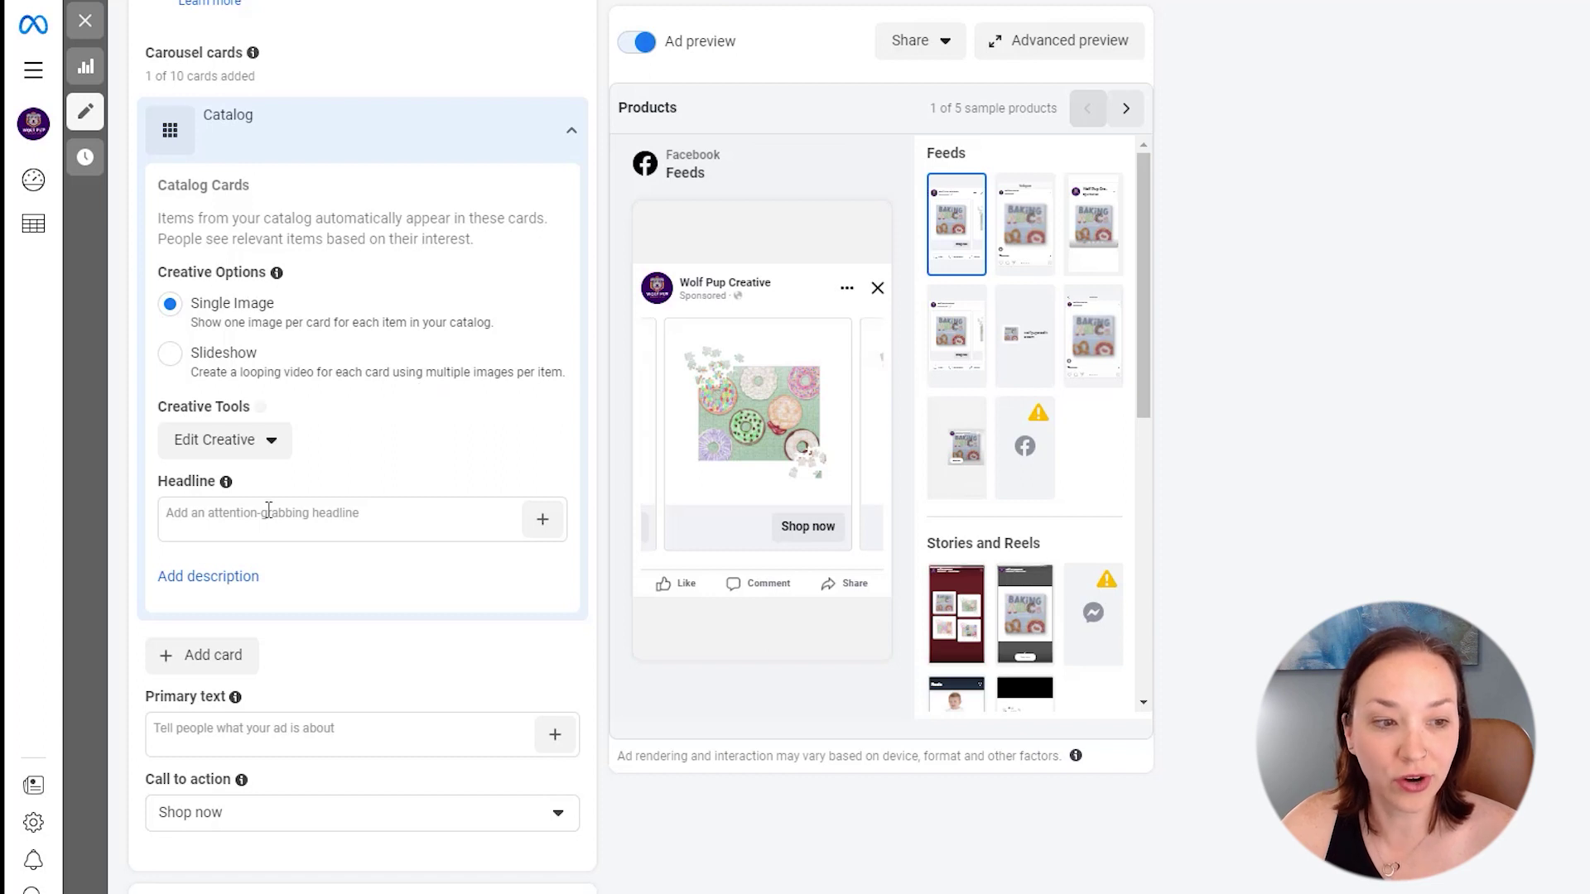
{"action": "left_click", "coordinate": [326, 517]}
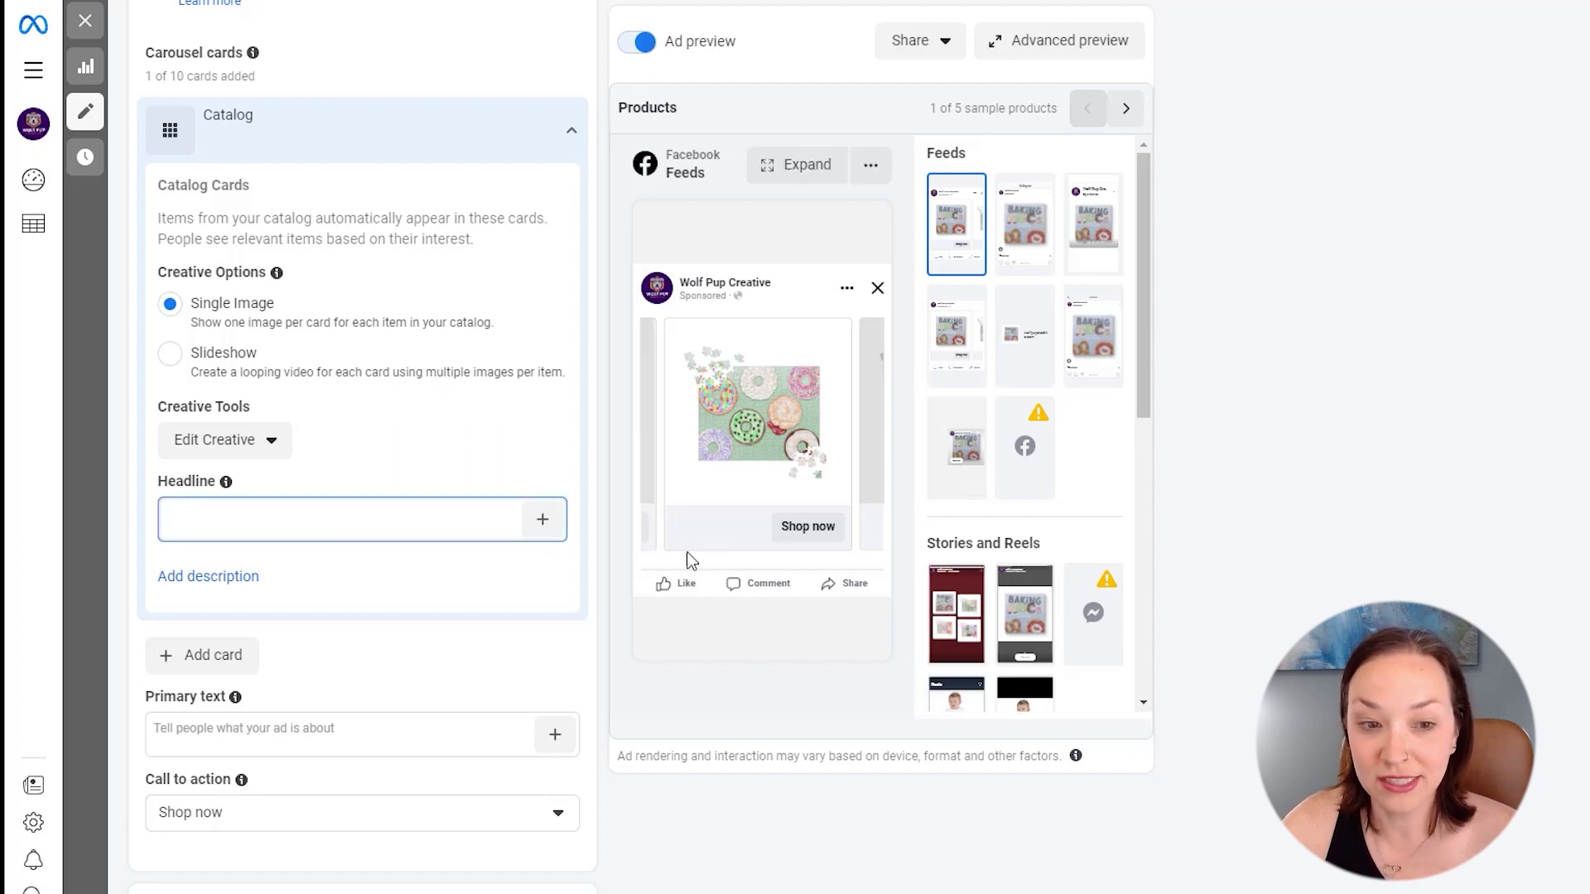
{"action": "left_click", "coordinate": [642, 430]}
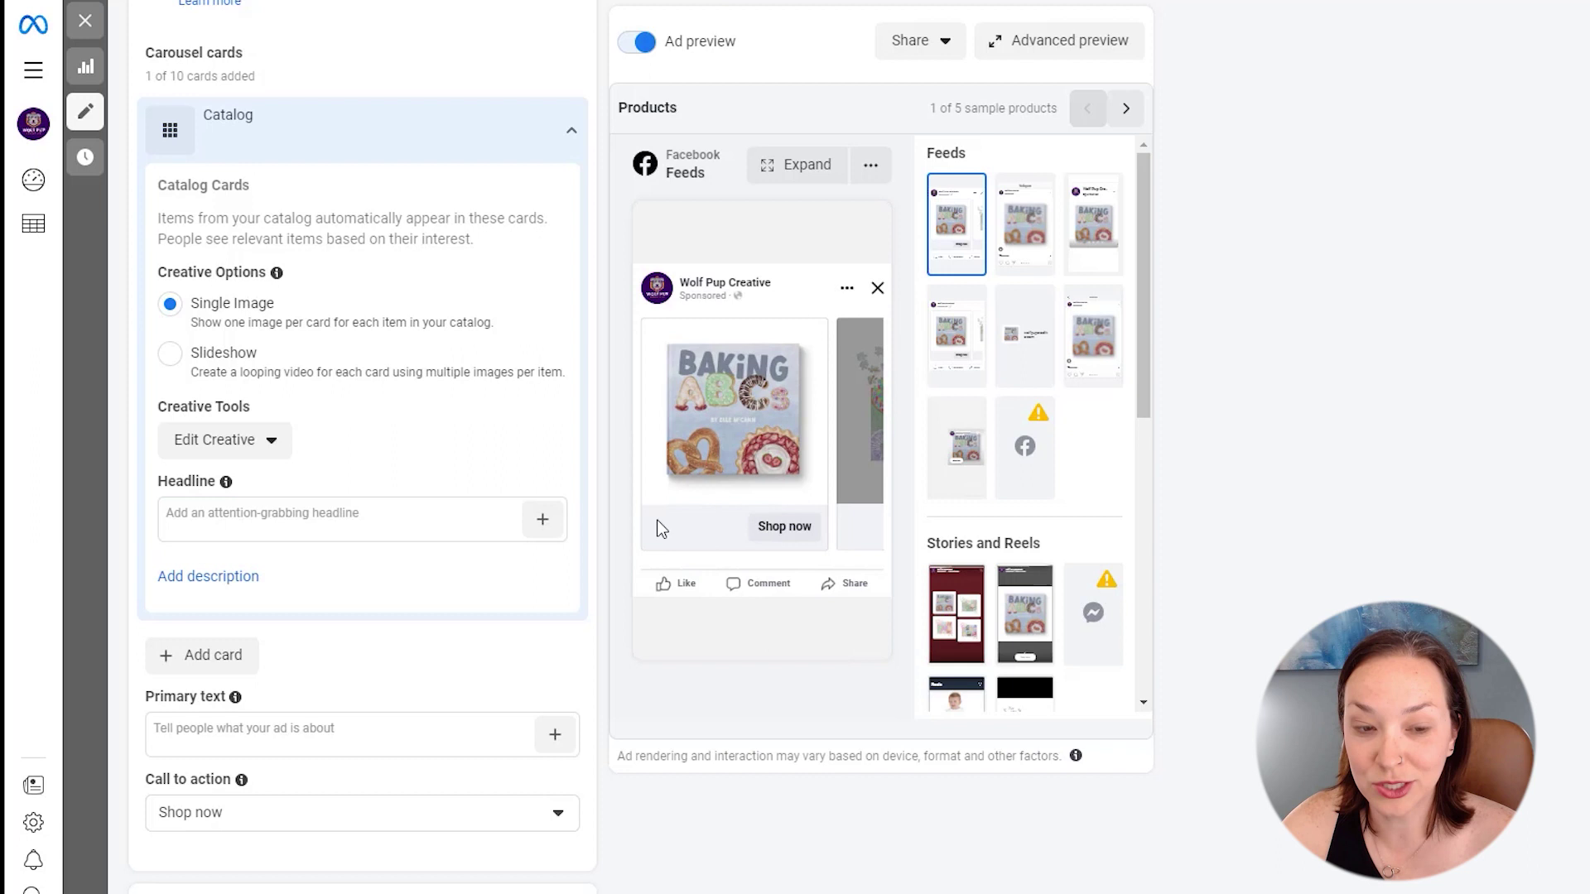
{"action": "left_click", "coordinate": [542, 521]}
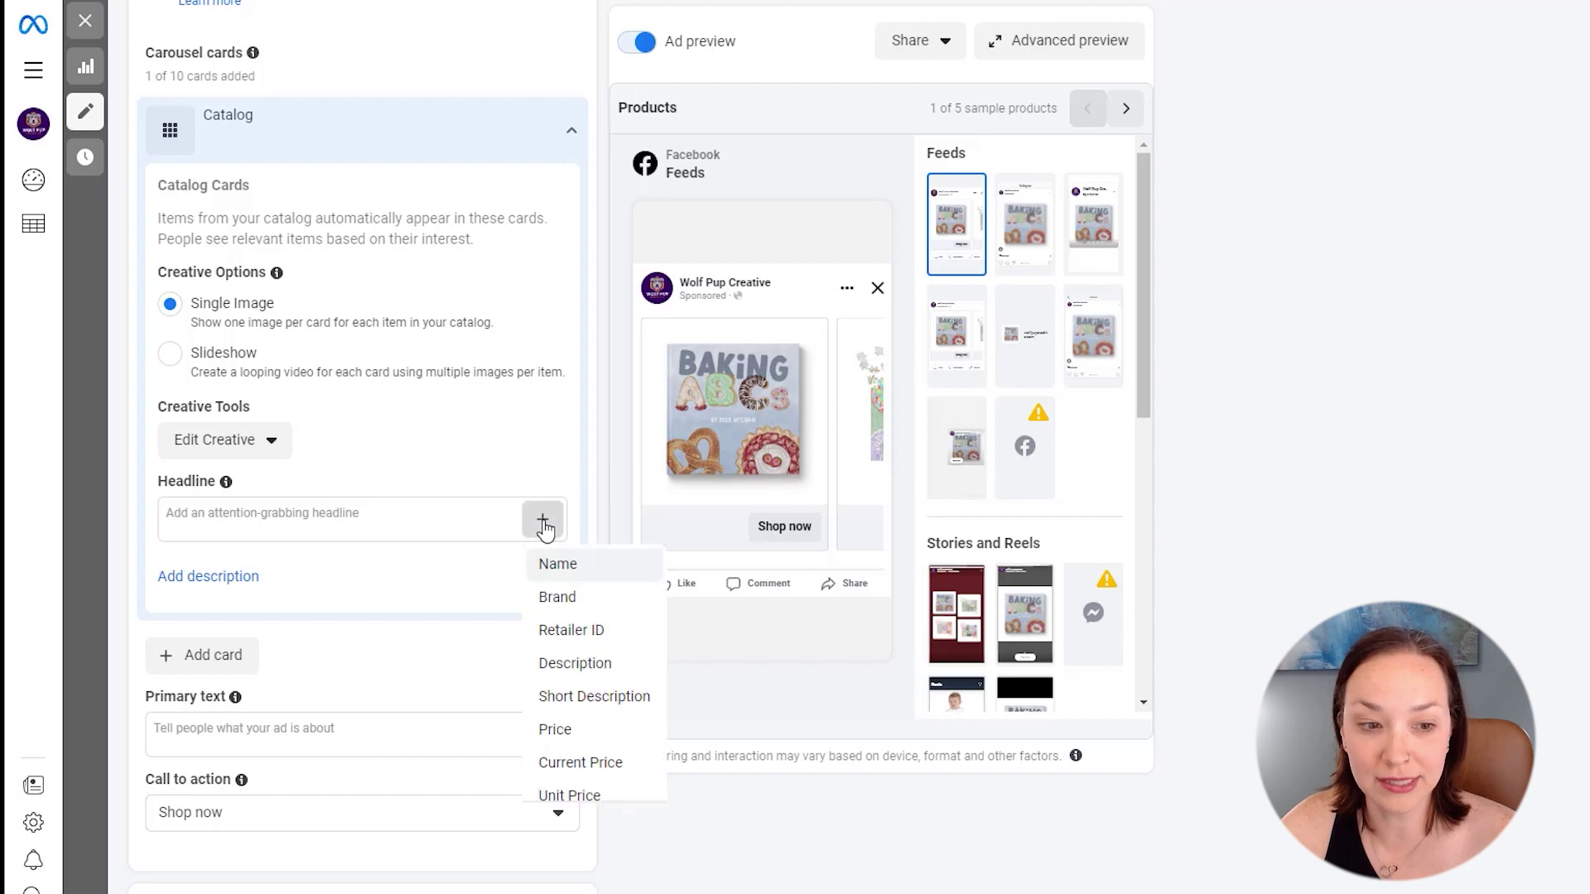
{"action": "left_click", "coordinate": [560, 572]}
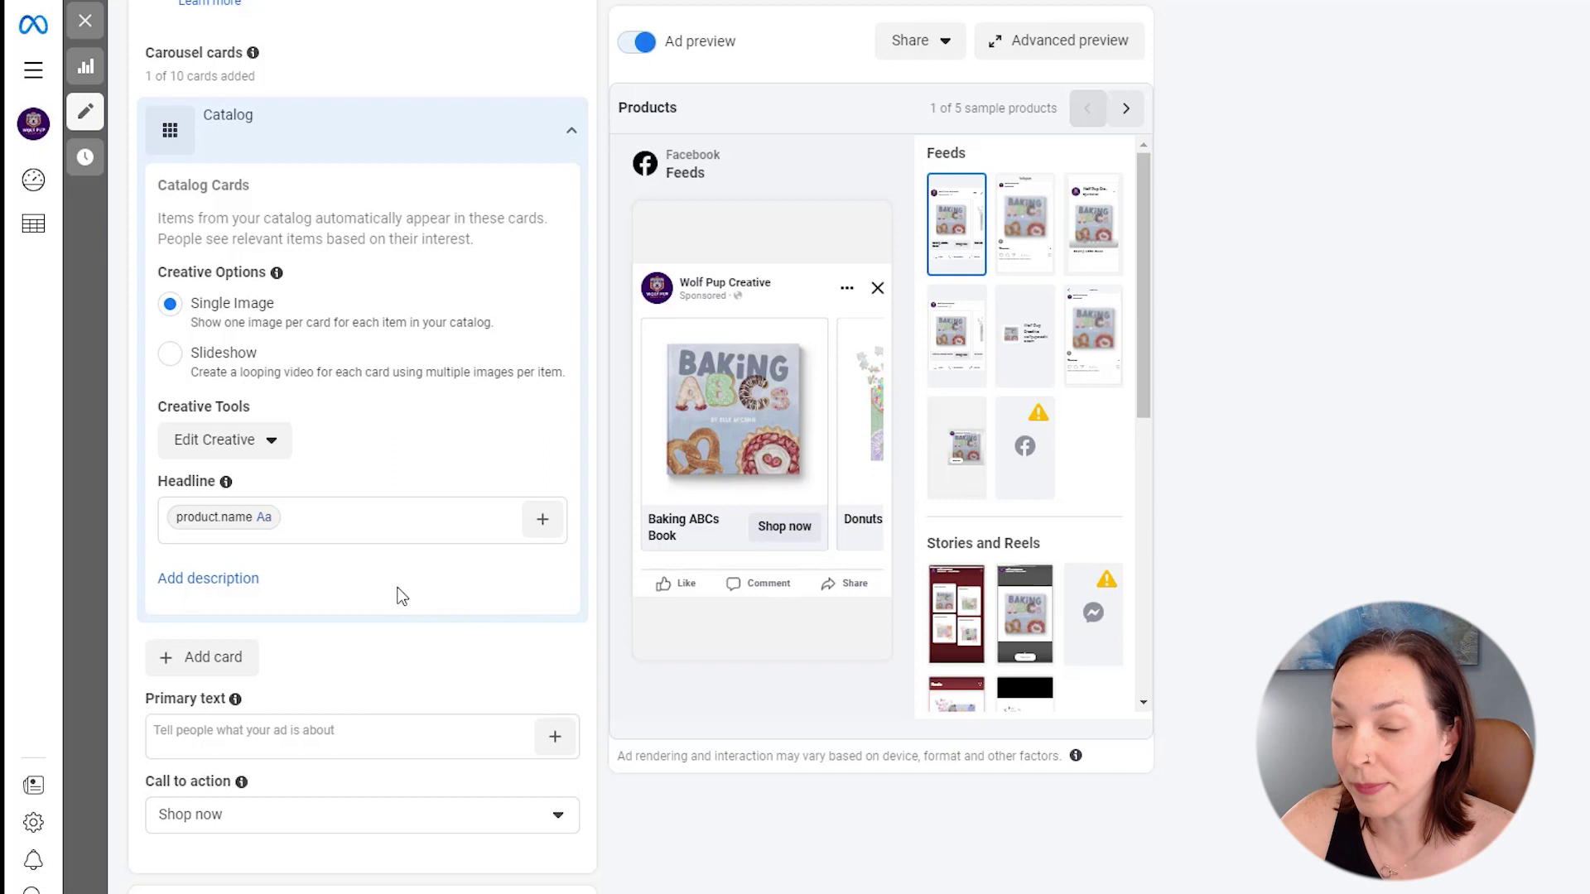
- Fill the feed link description with the product.description catalog field
{"action": "left_click", "coordinate": [244, 584]}
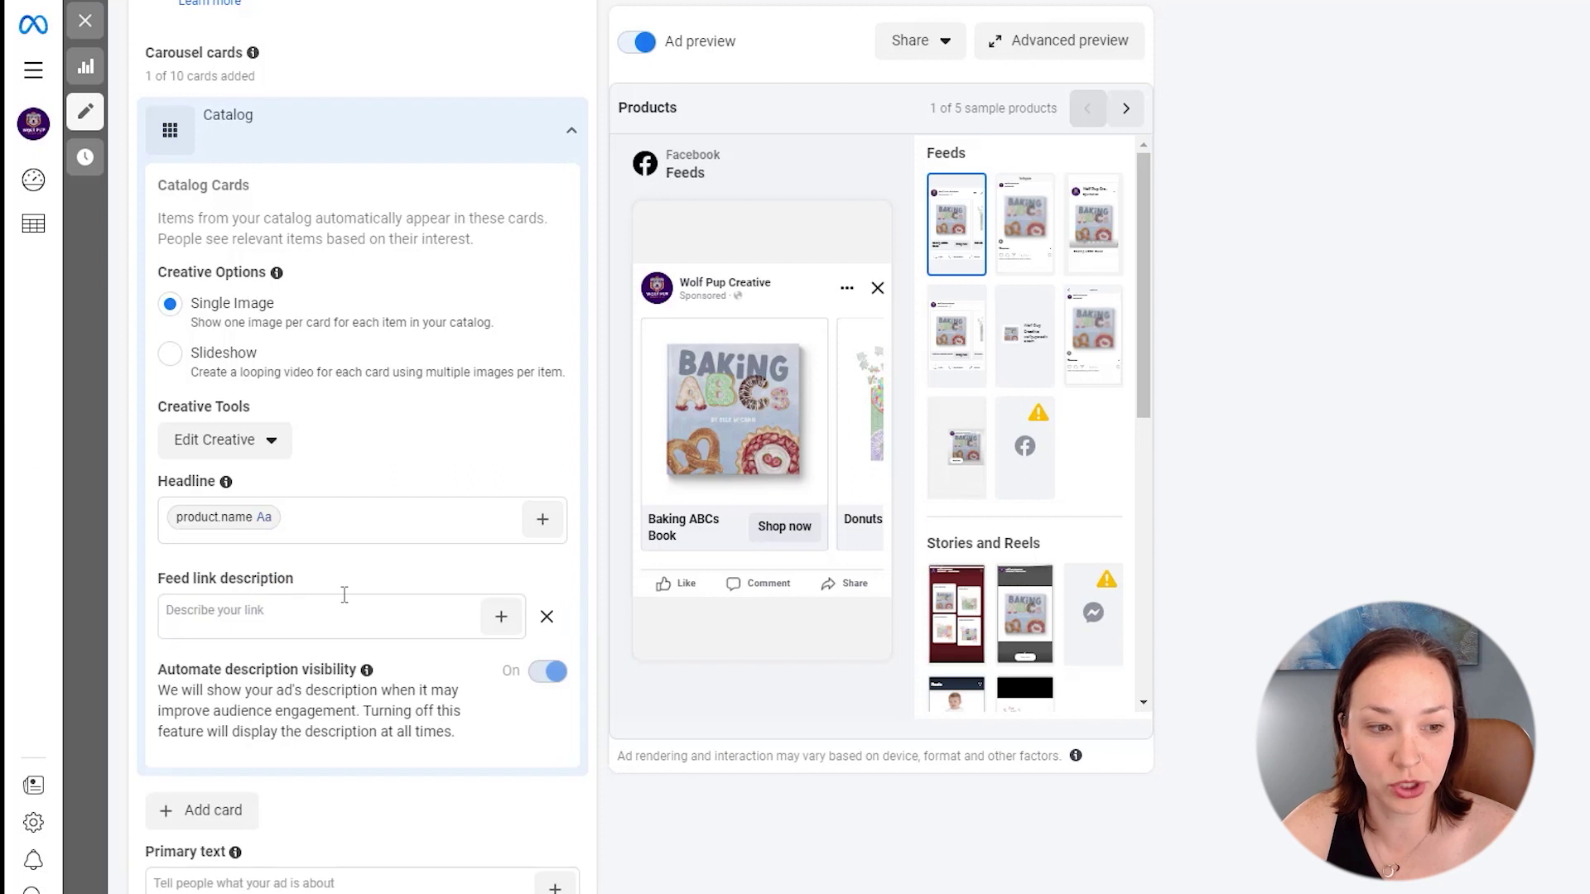
{"action": "scroll", "coordinate": [345, 594], "scroll_direction": "down", "scroll_amount": 3}
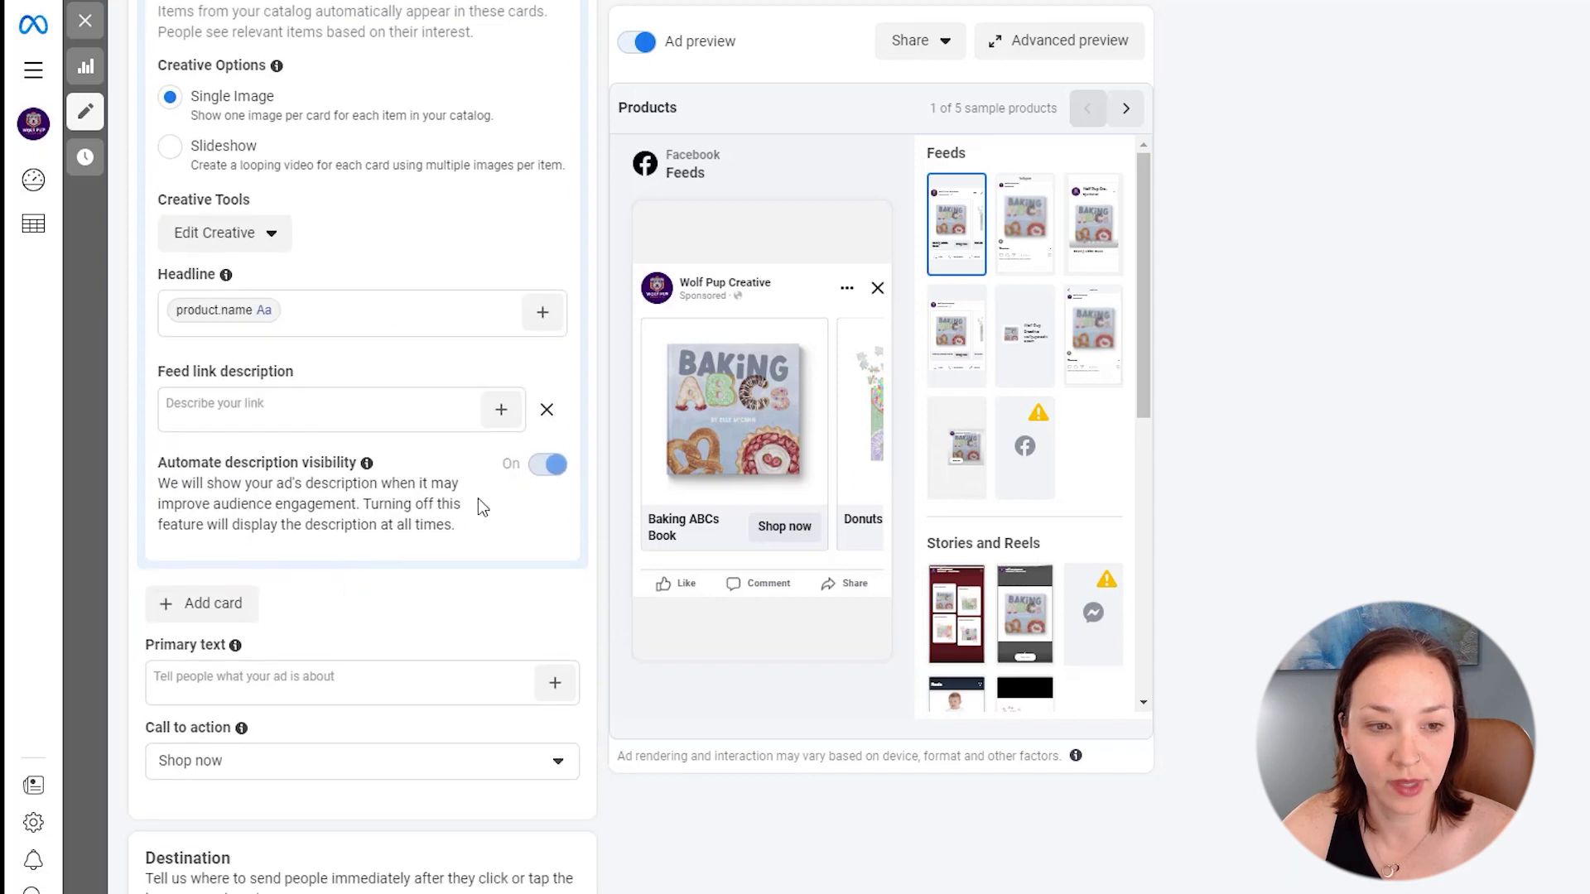
{"action": "left_click", "coordinate": [501, 411]}
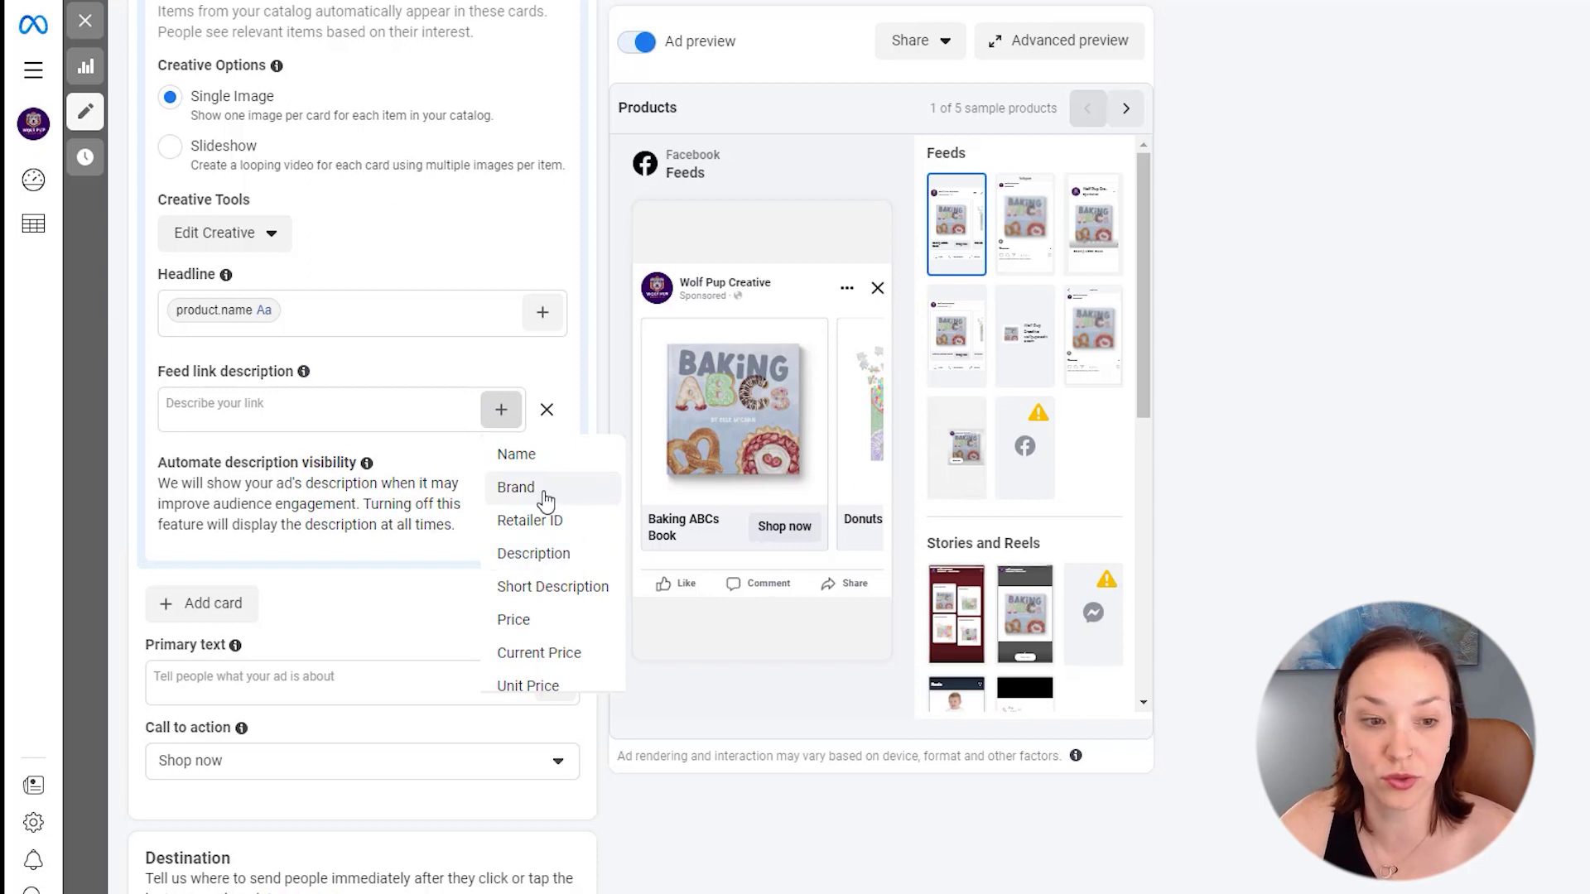
{"action": "scroll", "coordinate": [573, 514], "scroll_direction": "down", "scroll_amount": 1}
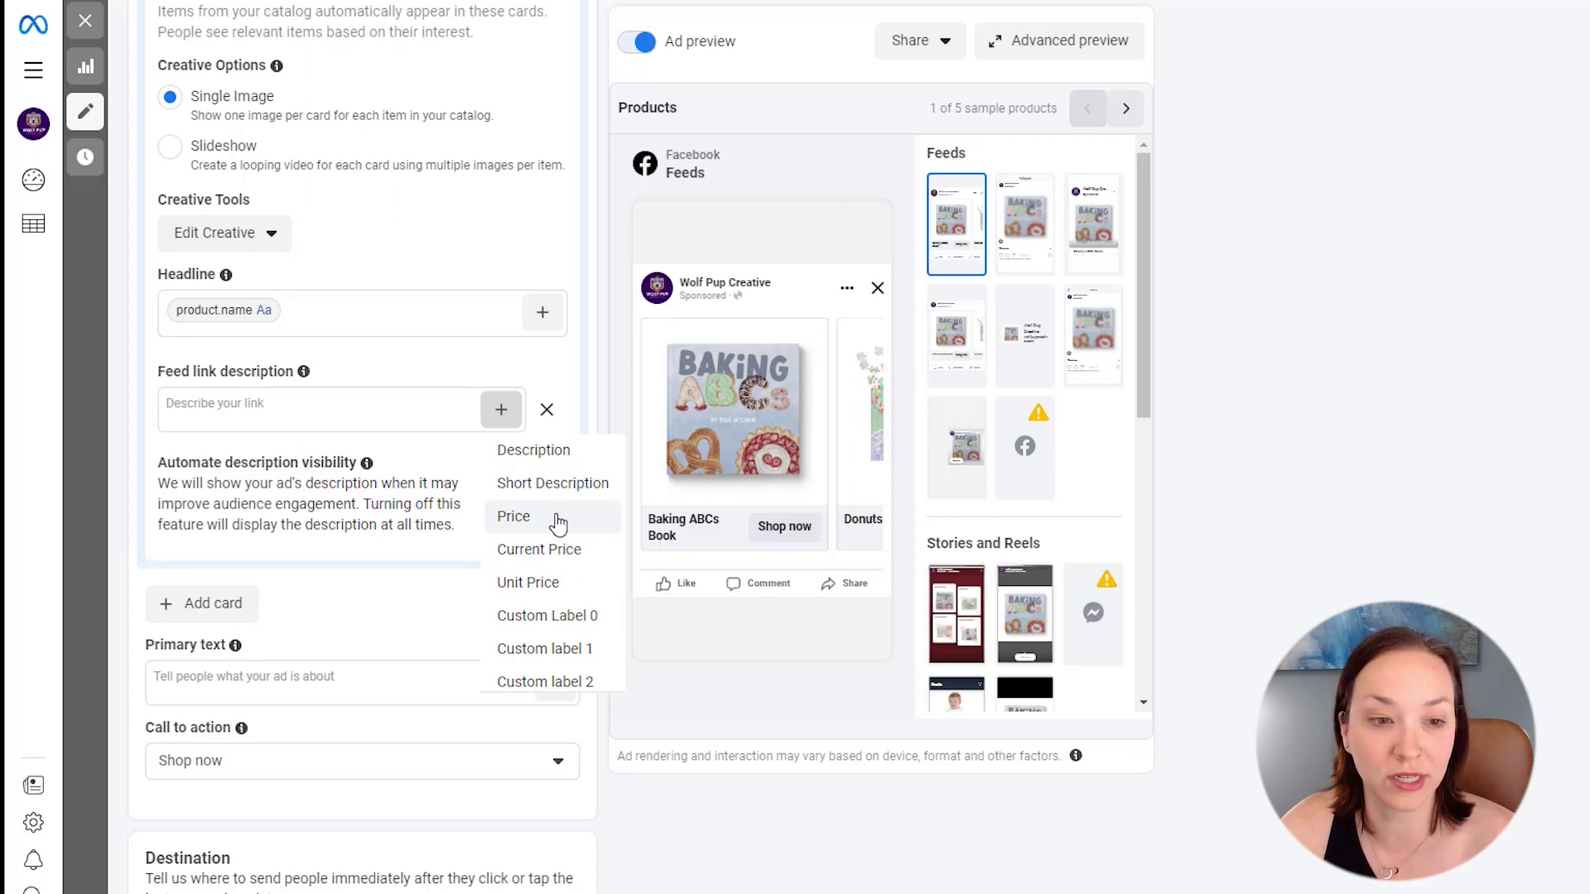
{"action": "scroll", "coordinate": [559, 524], "scroll_direction": "up", "scroll_amount": 1}
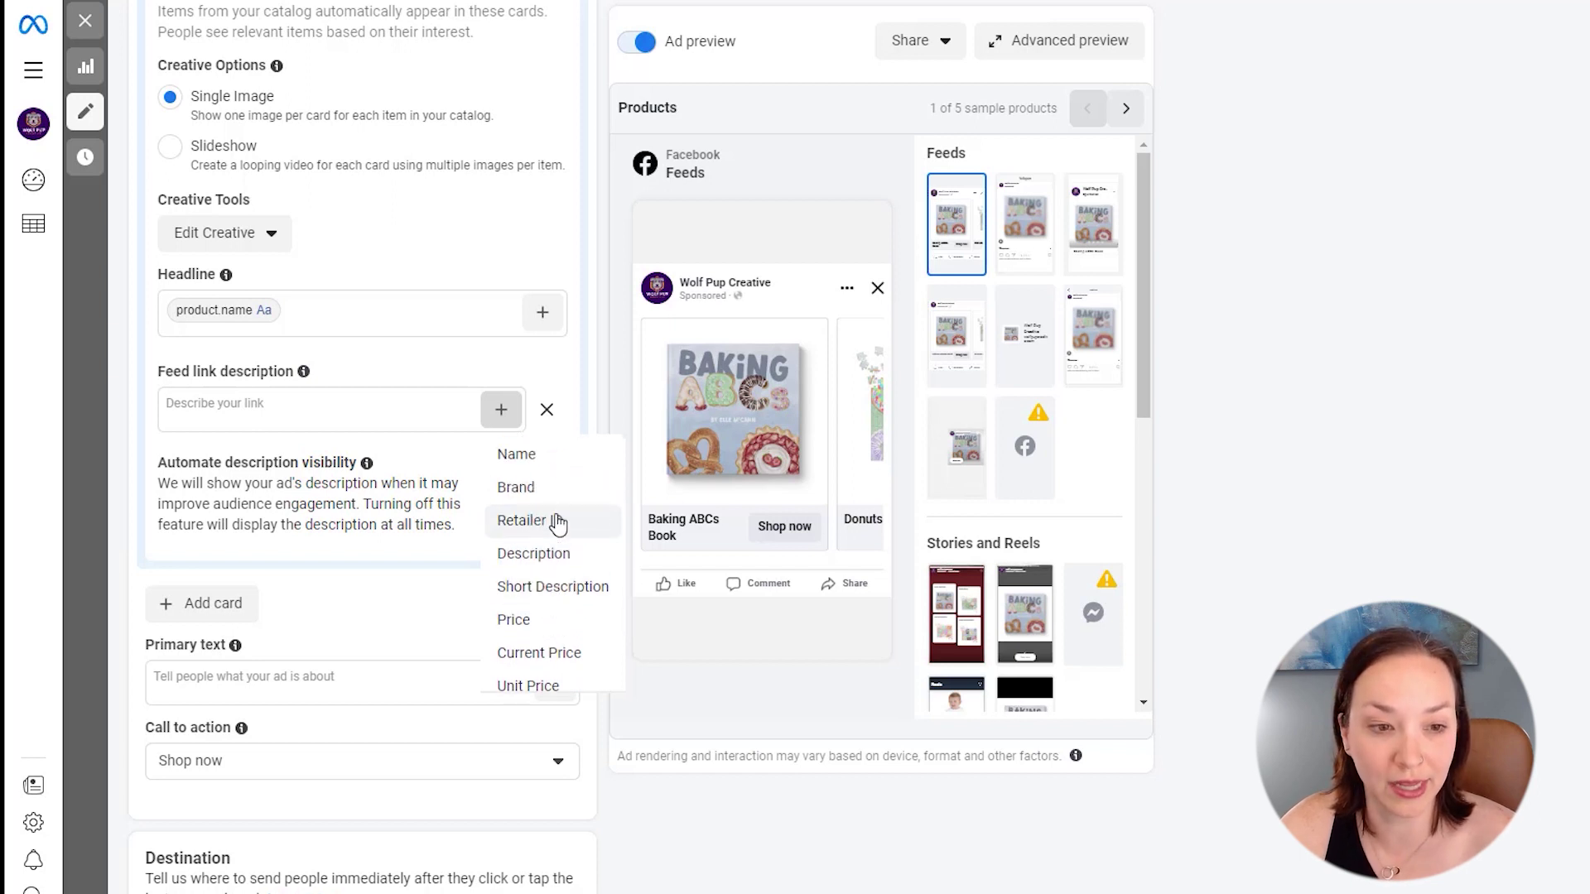
{"action": "left_click", "coordinate": [534, 555]}
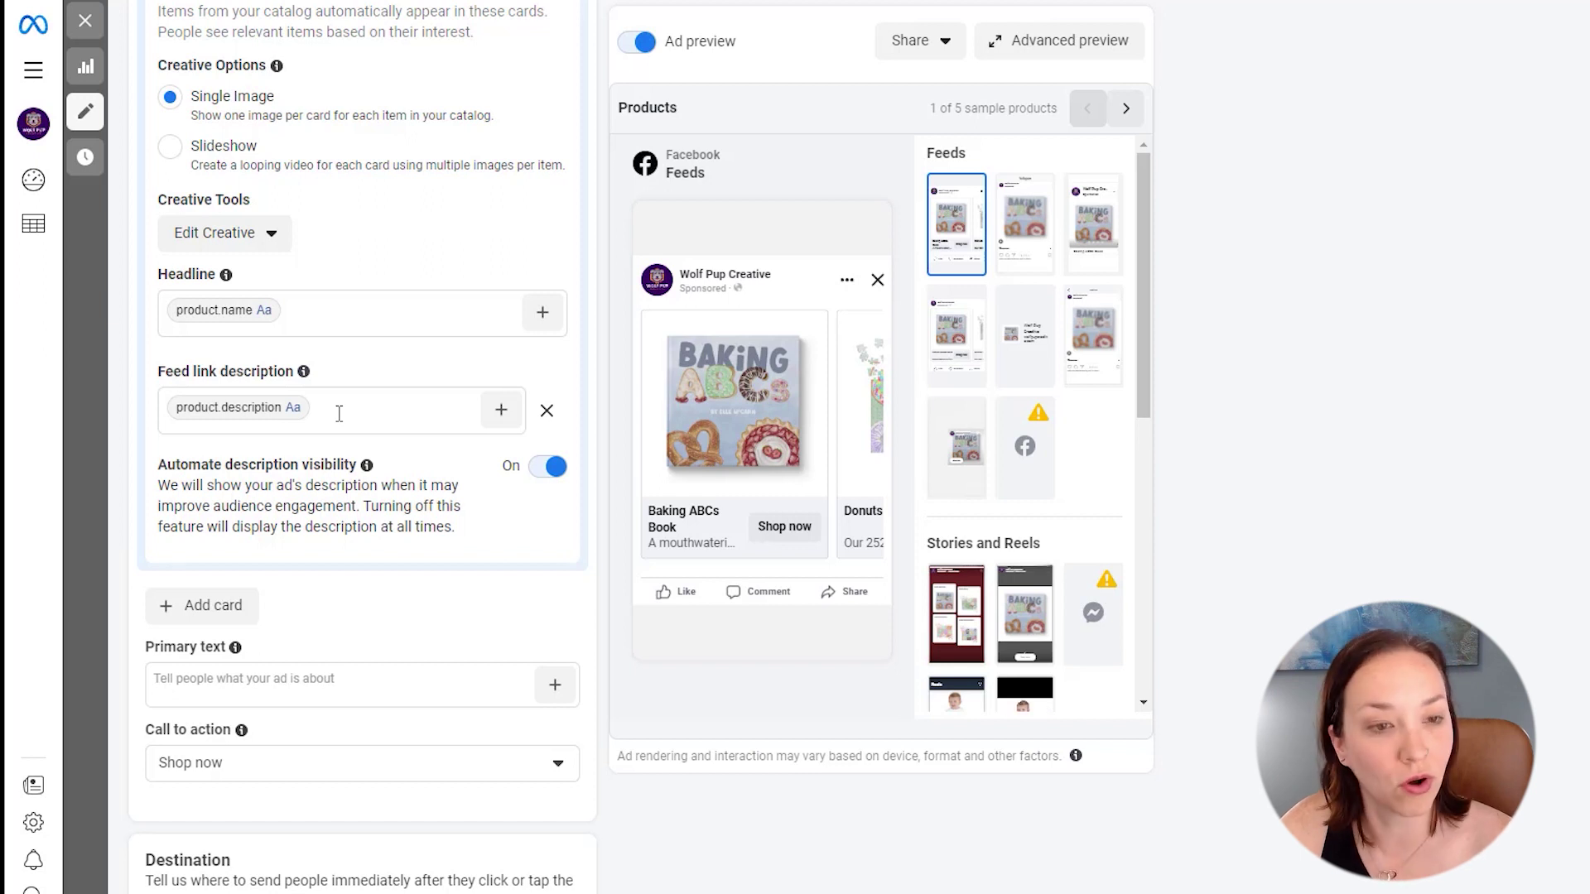
{"action": "scroll", "coordinate": [344, 424], "scroll_direction": "down", "scroll_amount": 4}
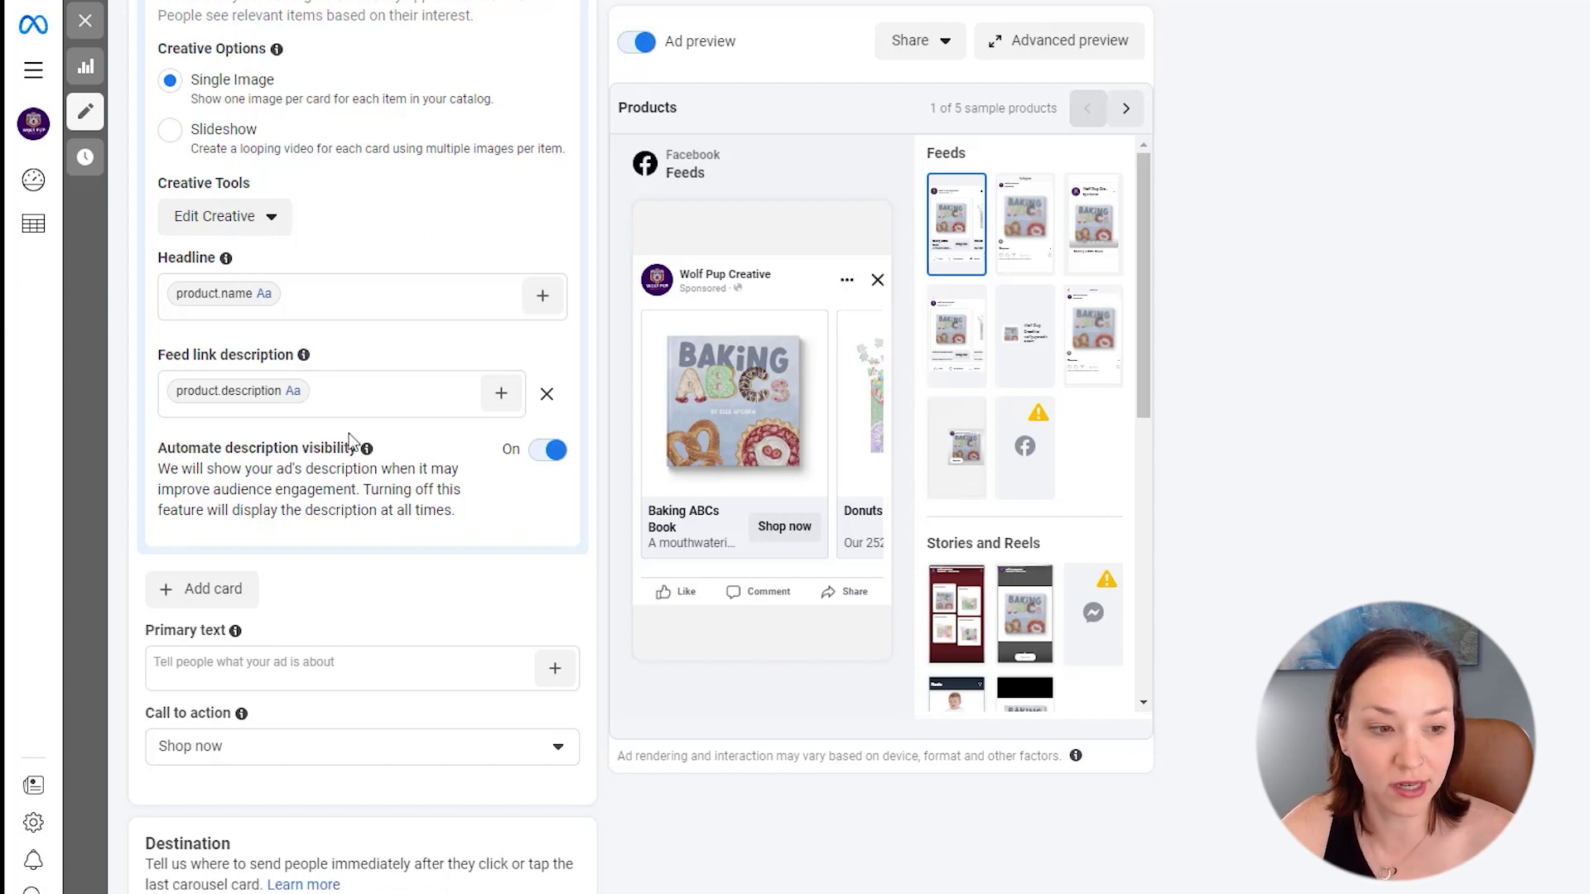
- Enter the primary text 'Make learning fun for your whole family!'
{"action": "mouse_move", "coordinate": [750, 295]}
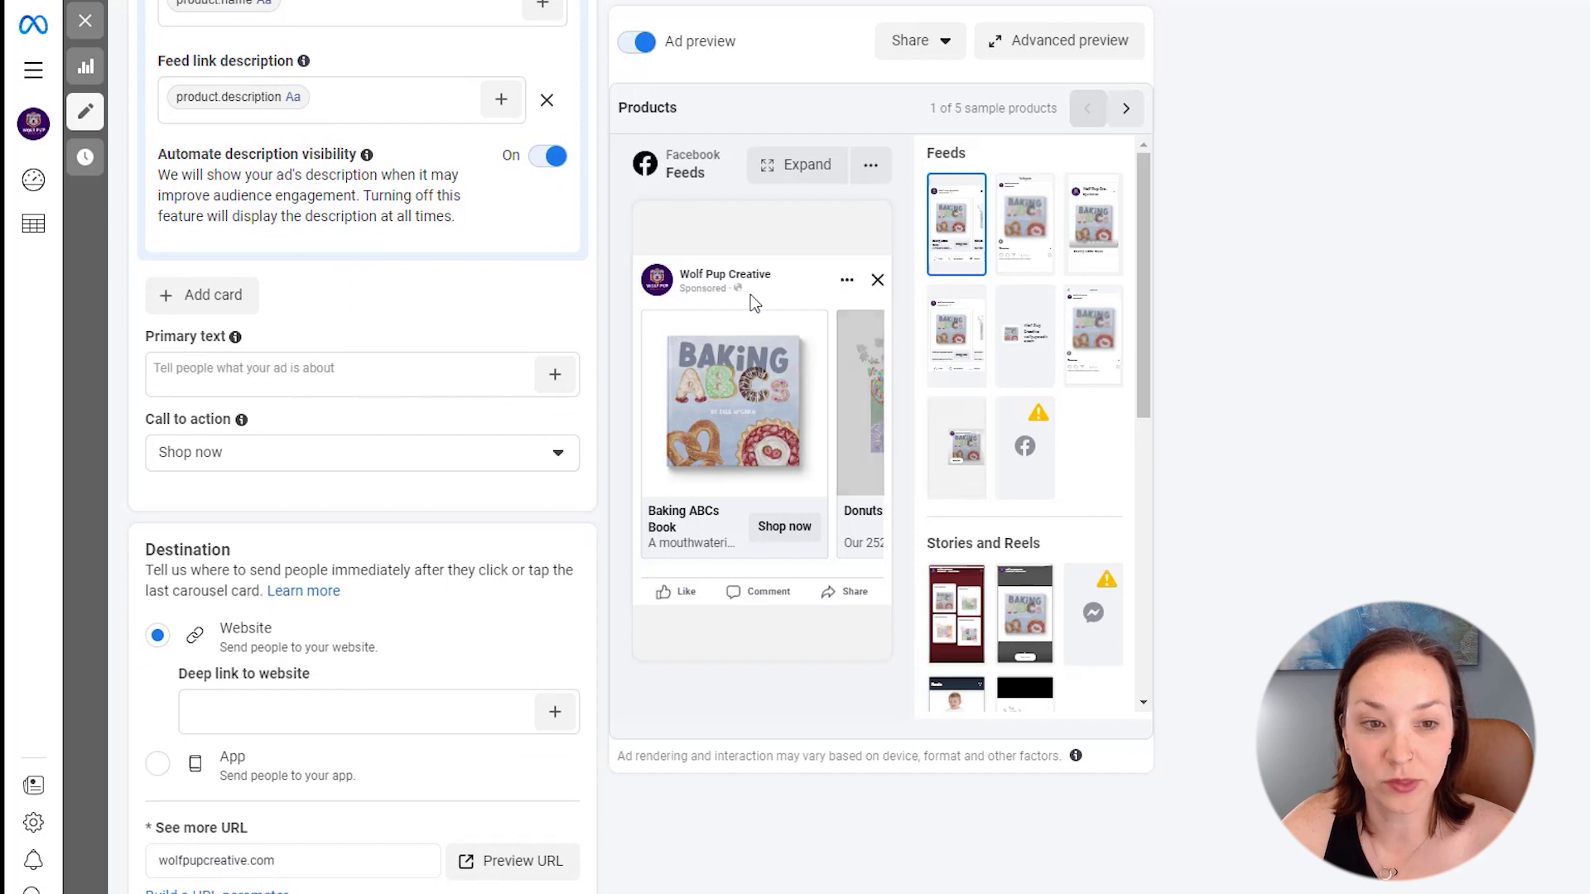
{"action": "left_click", "coordinate": [288, 374]}
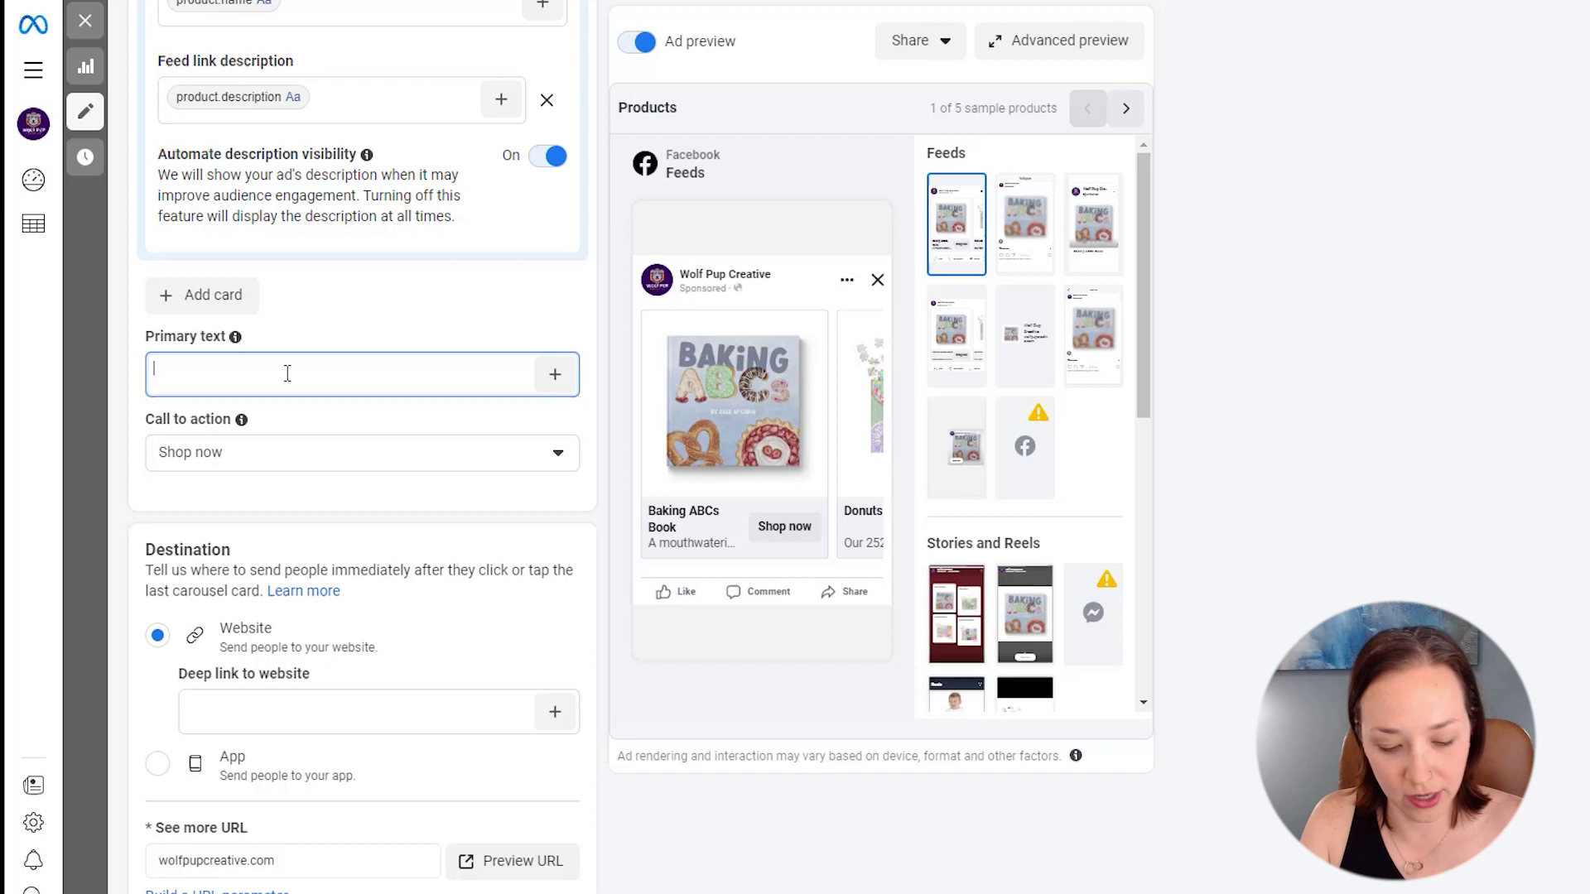
{"action": "type", "text": "Make learning fun for your whole family!"}
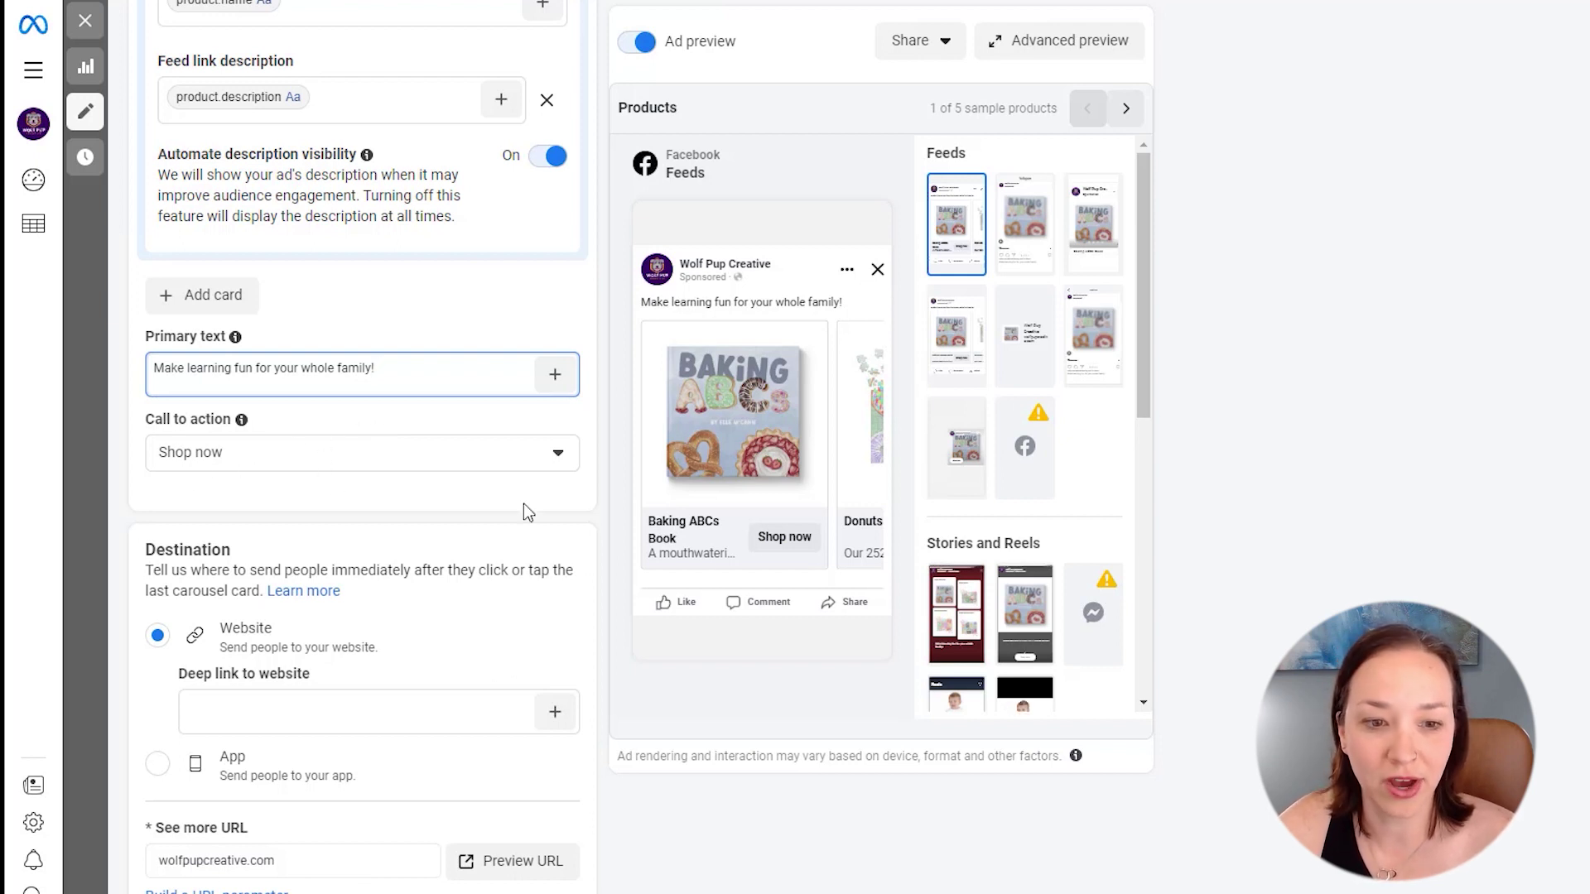
- Page through the carousel preview to the More Donuts Please Short card
{"action": "scroll", "coordinate": [543, 558], "scroll_direction": "down", "scroll_amount": 4}
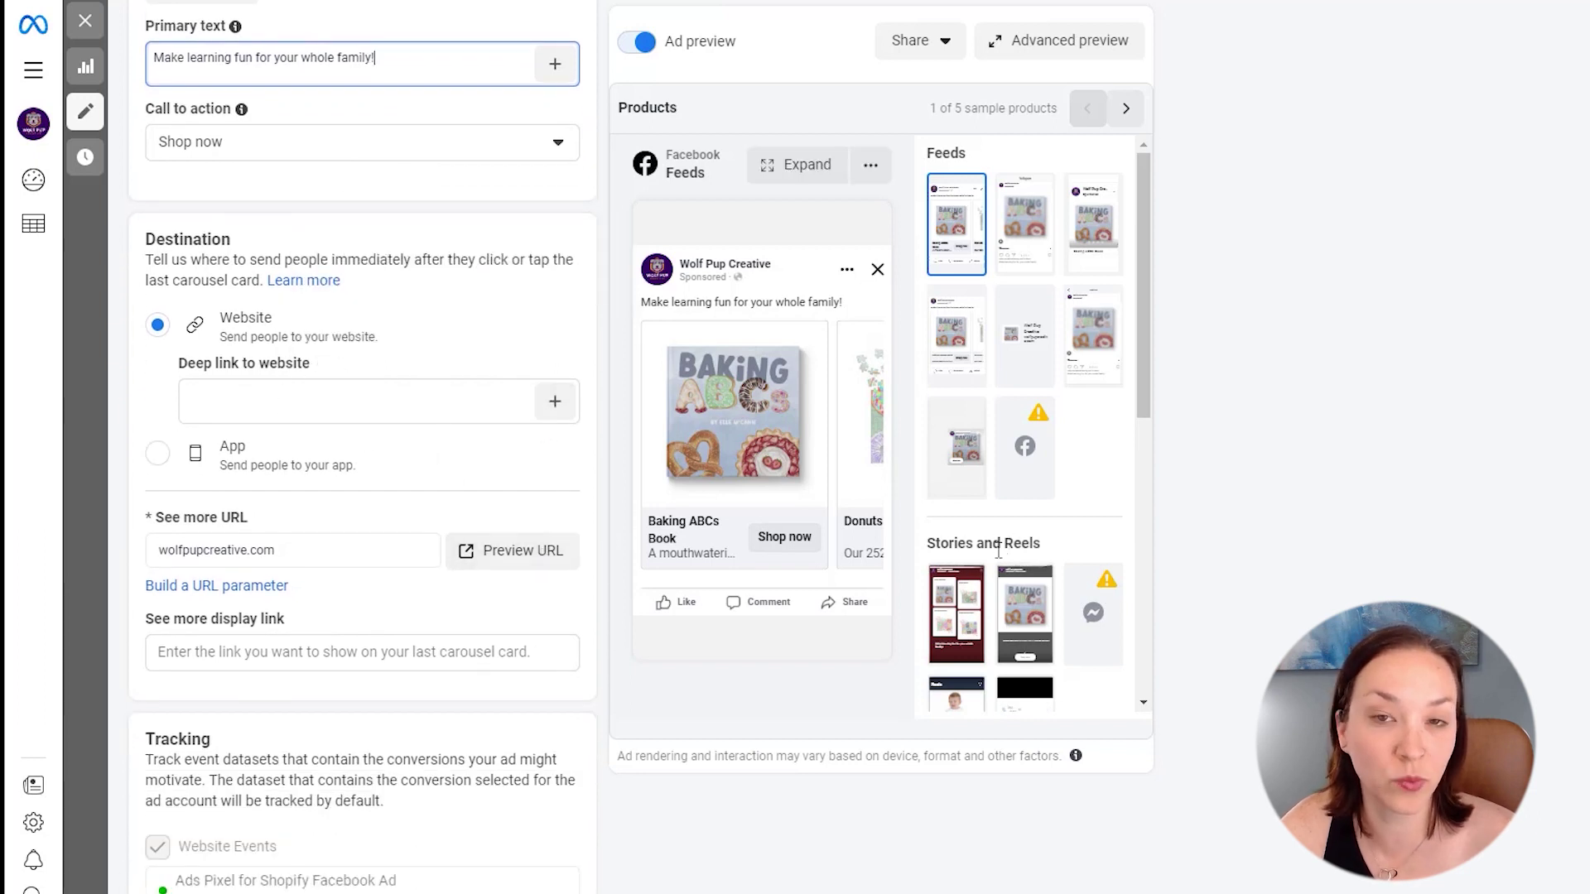
{"action": "left_click", "coordinate": [876, 411]}
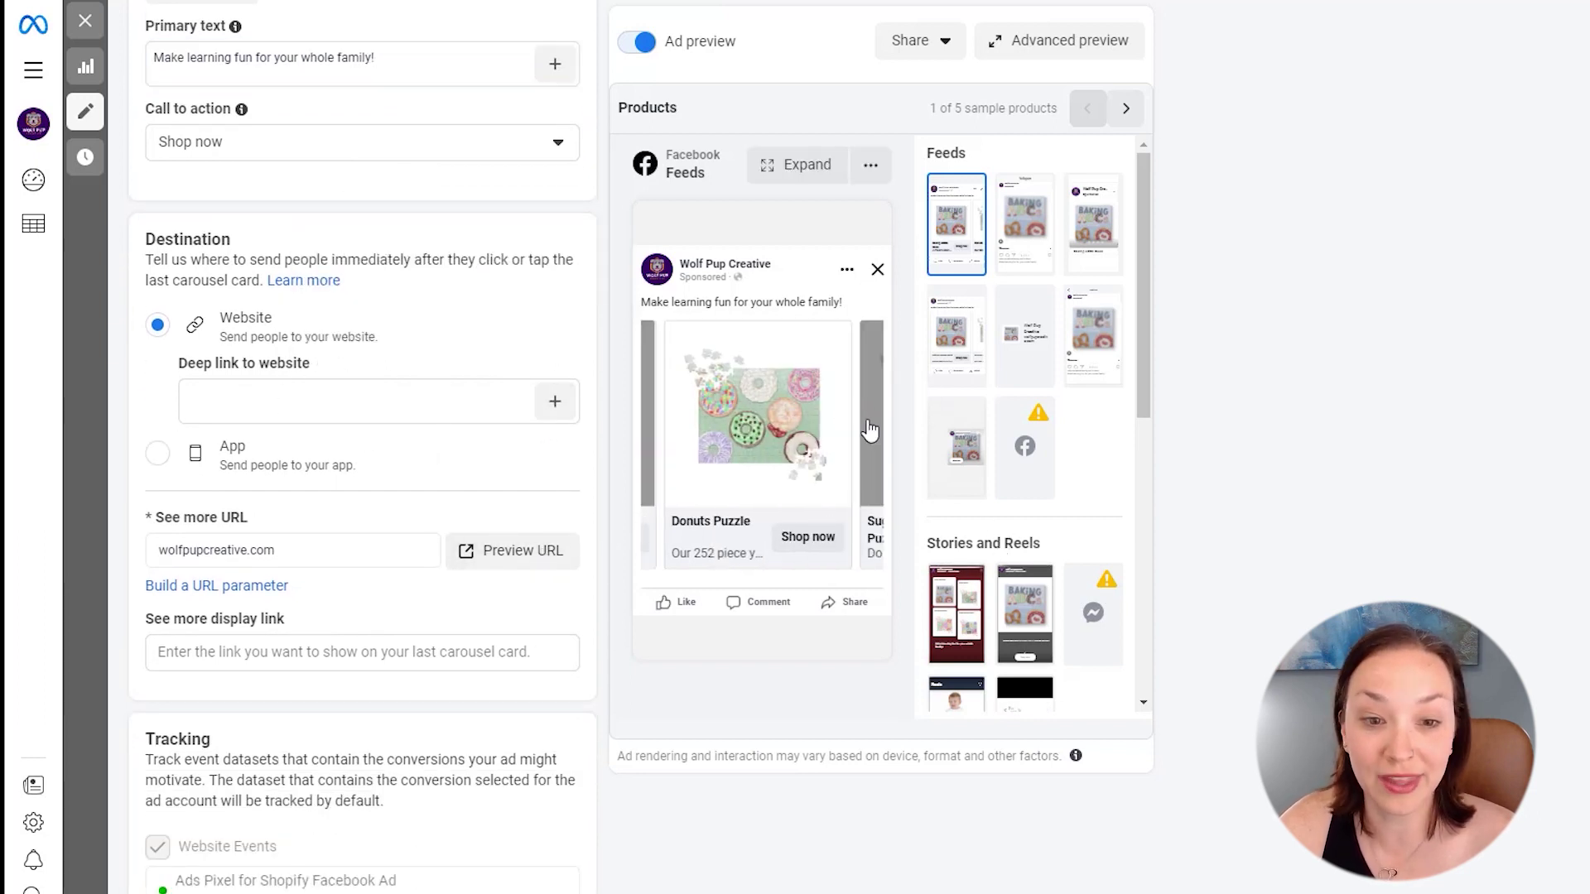
{"action": "left_click", "coordinate": [869, 427]}
{"action": "left_click", "coordinate": [868, 428]}
{"action": "left_click", "coordinate": [868, 429]}
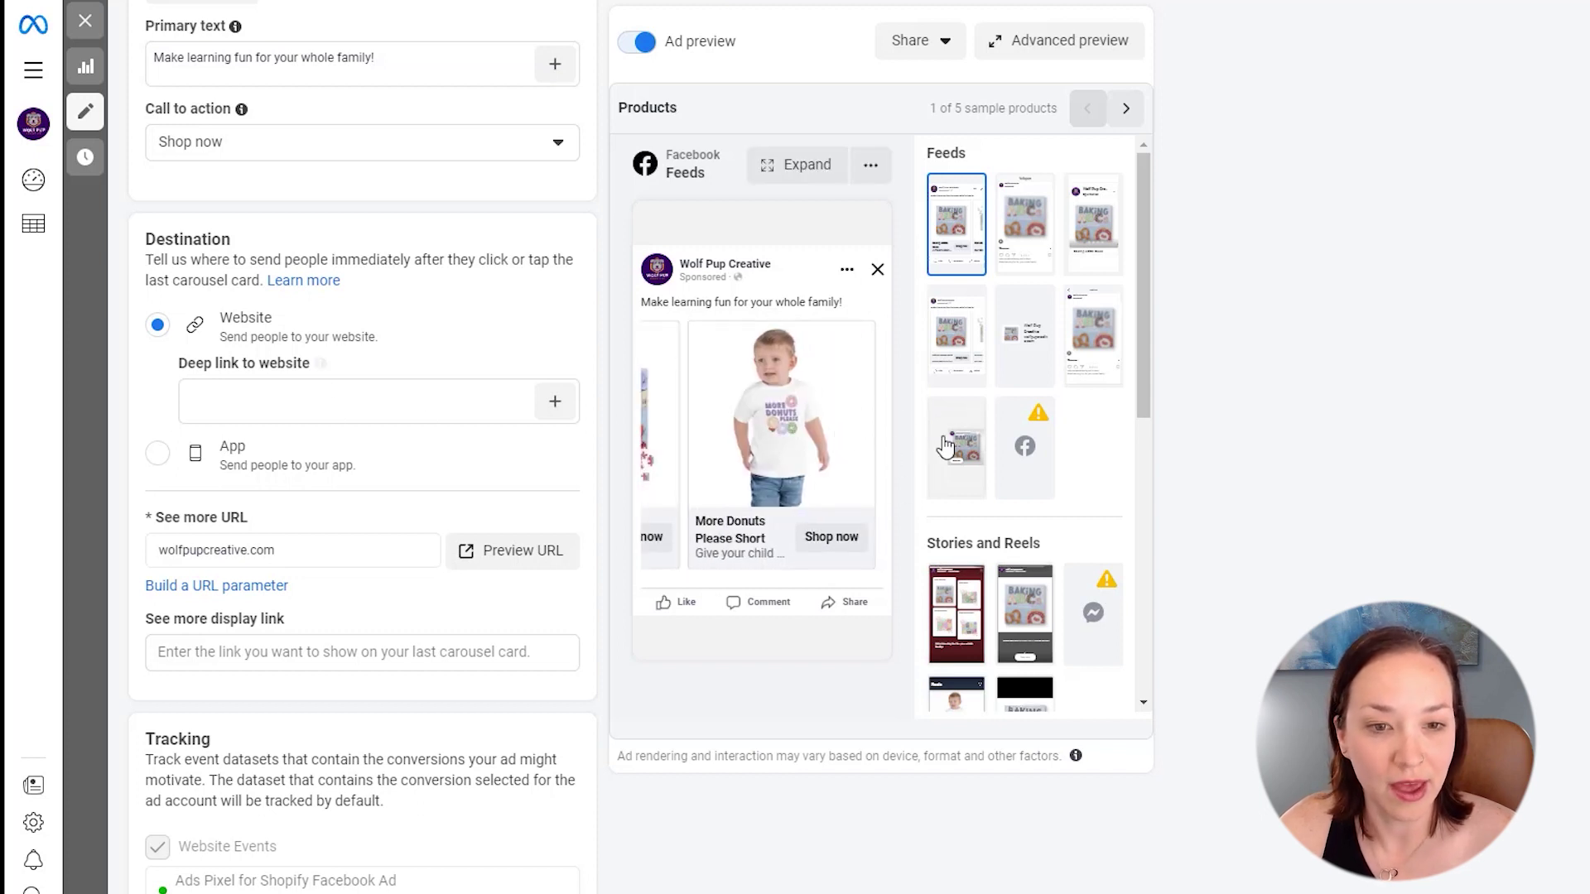
{"action": "left_click", "coordinate": [362, 401]}
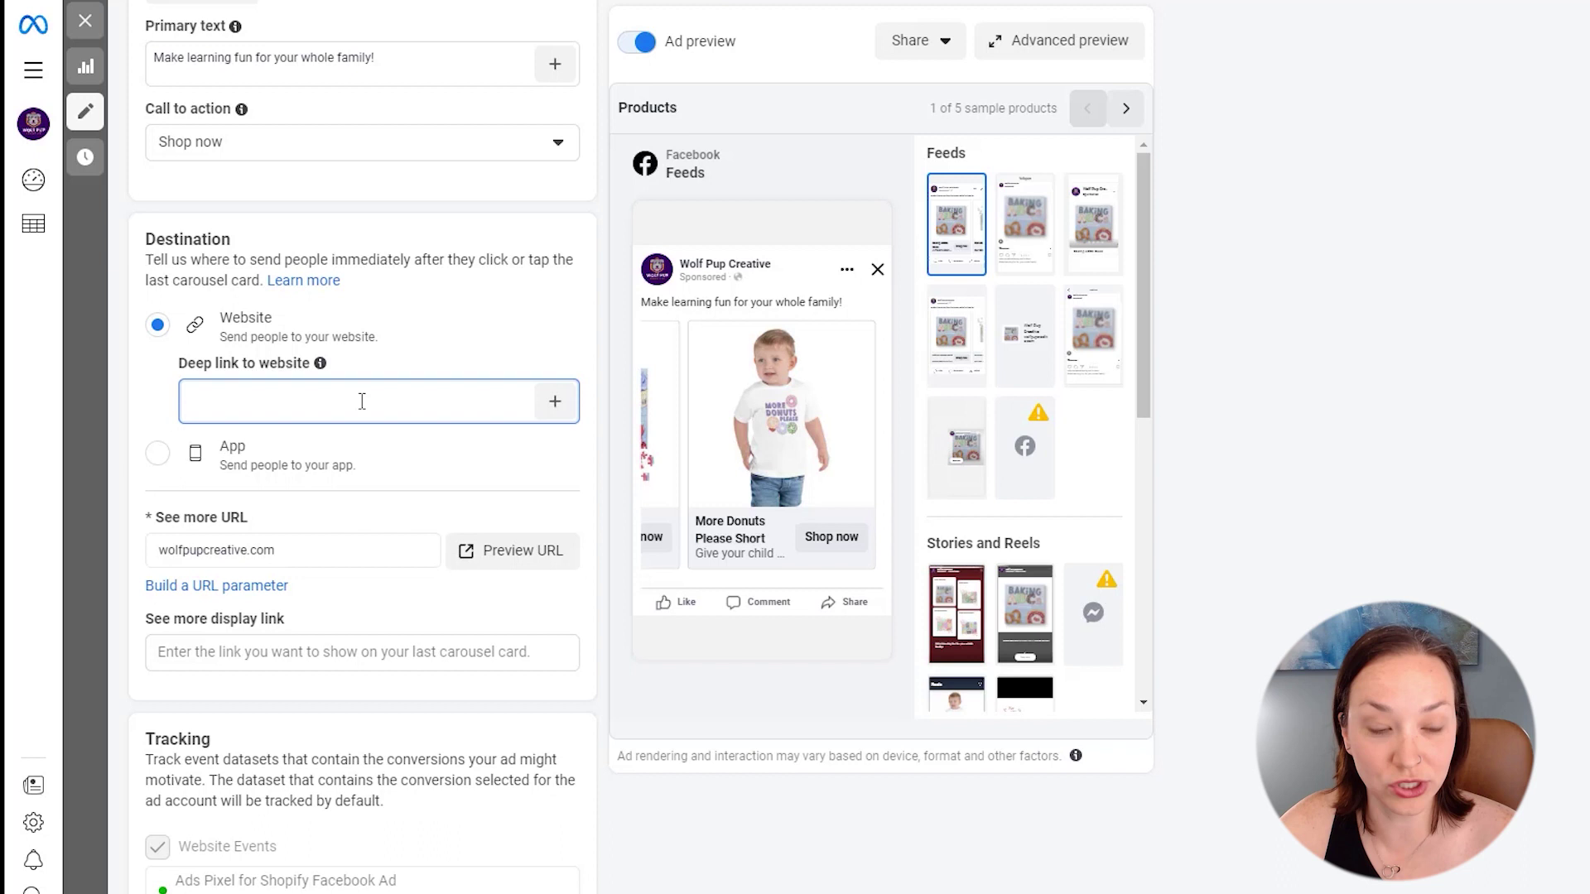
{"action": "type", "text": "ht"}
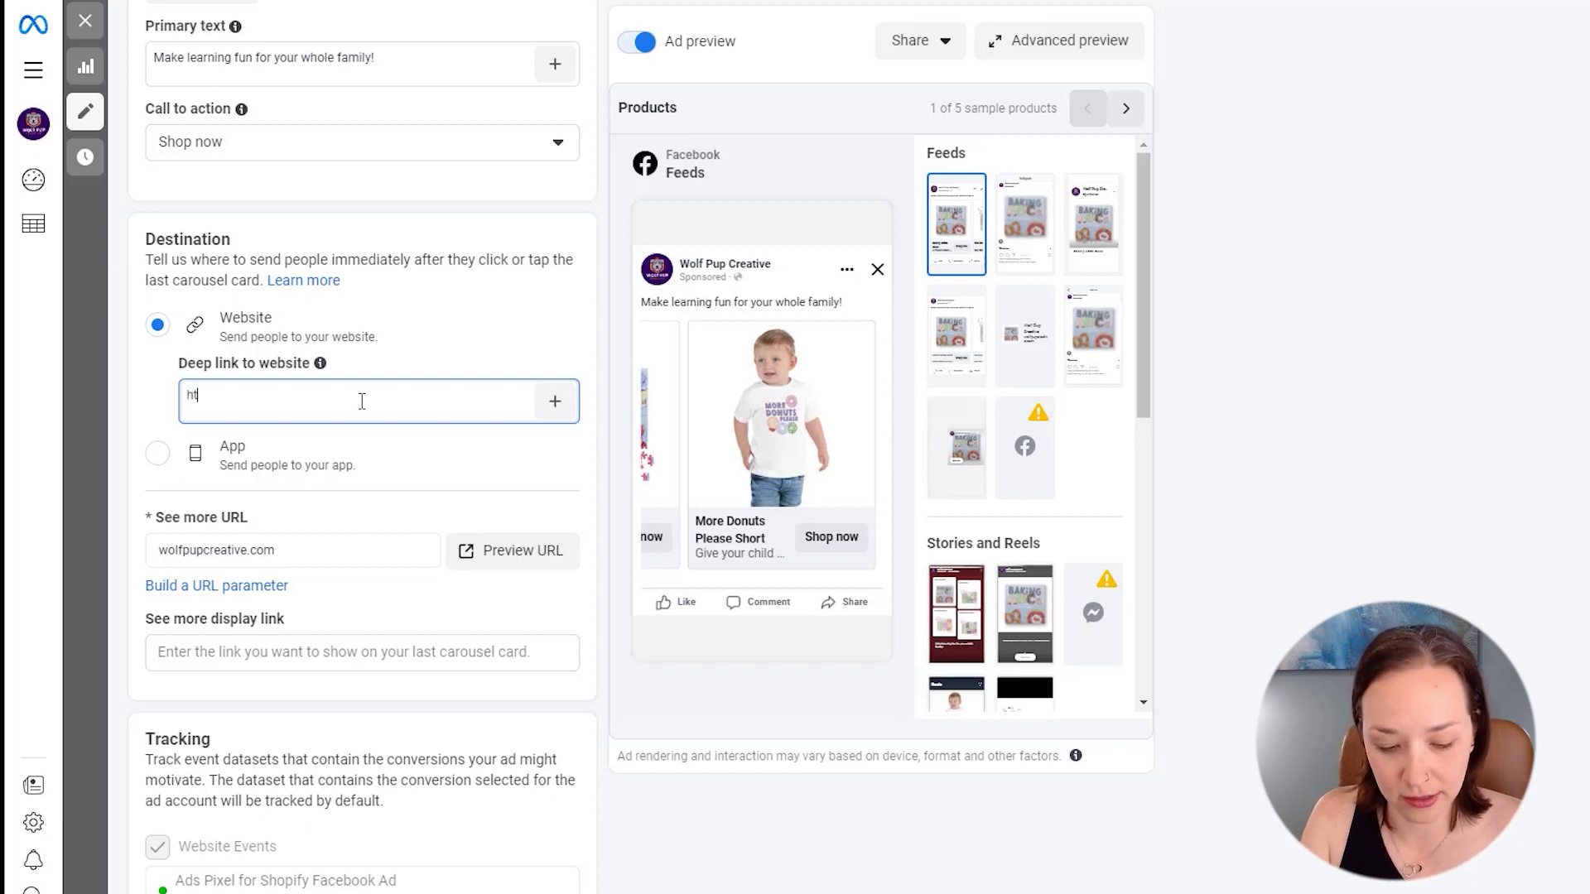
{"action": "type", "text": "tps://wolfpupcreative.com"}
{"action": "left_click", "coordinate": [453, 452]}
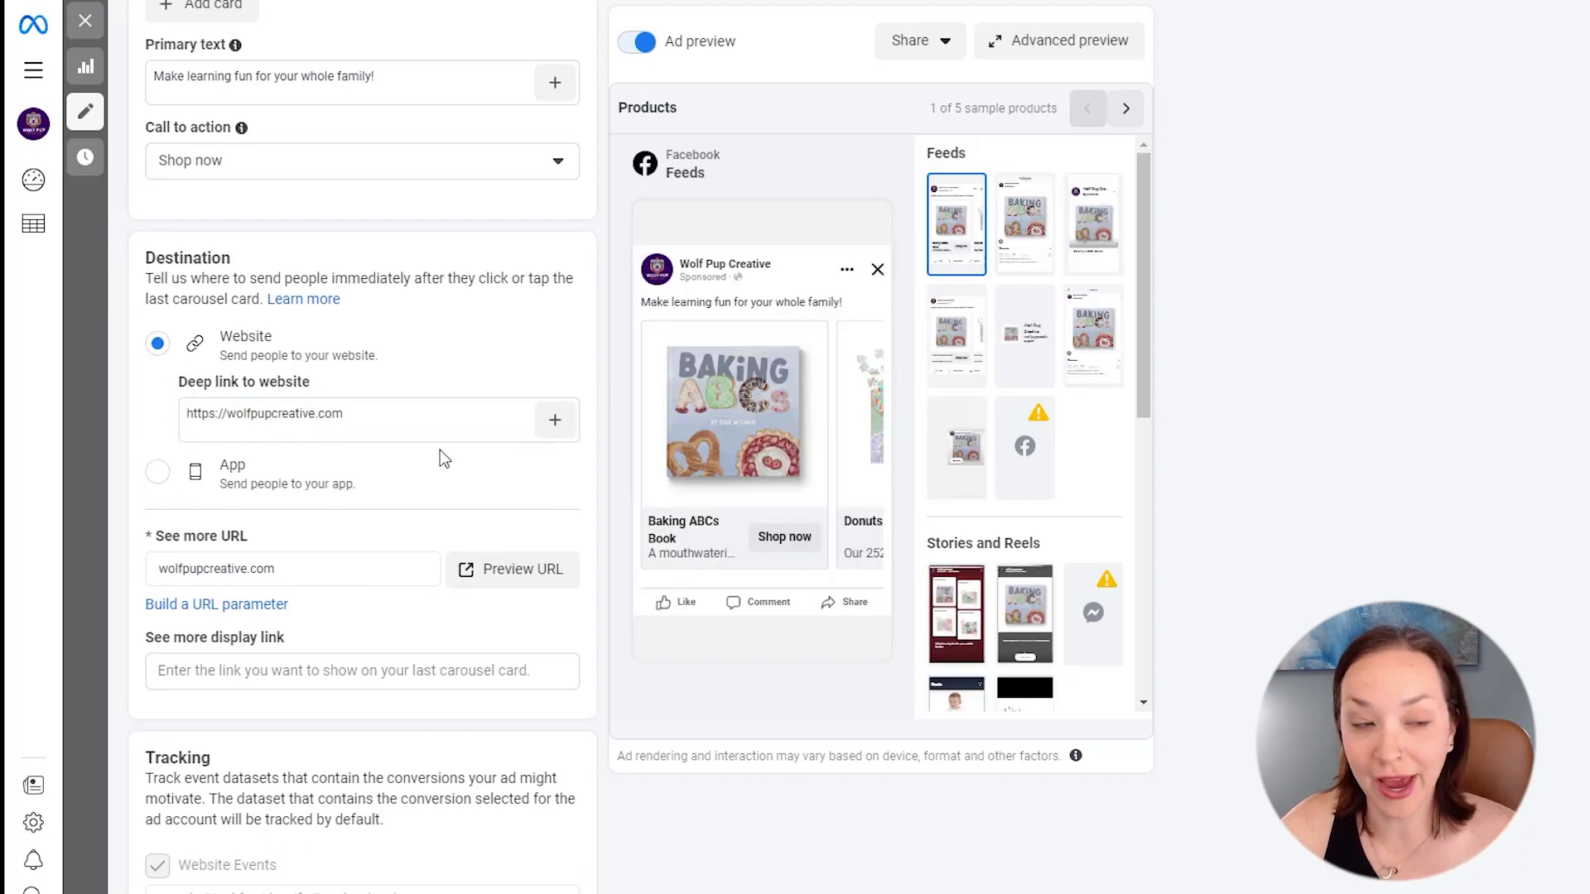
{"action": "scroll", "coordinate": [440, 450], "scroll_direction": "up", "scroll_amount": 5}
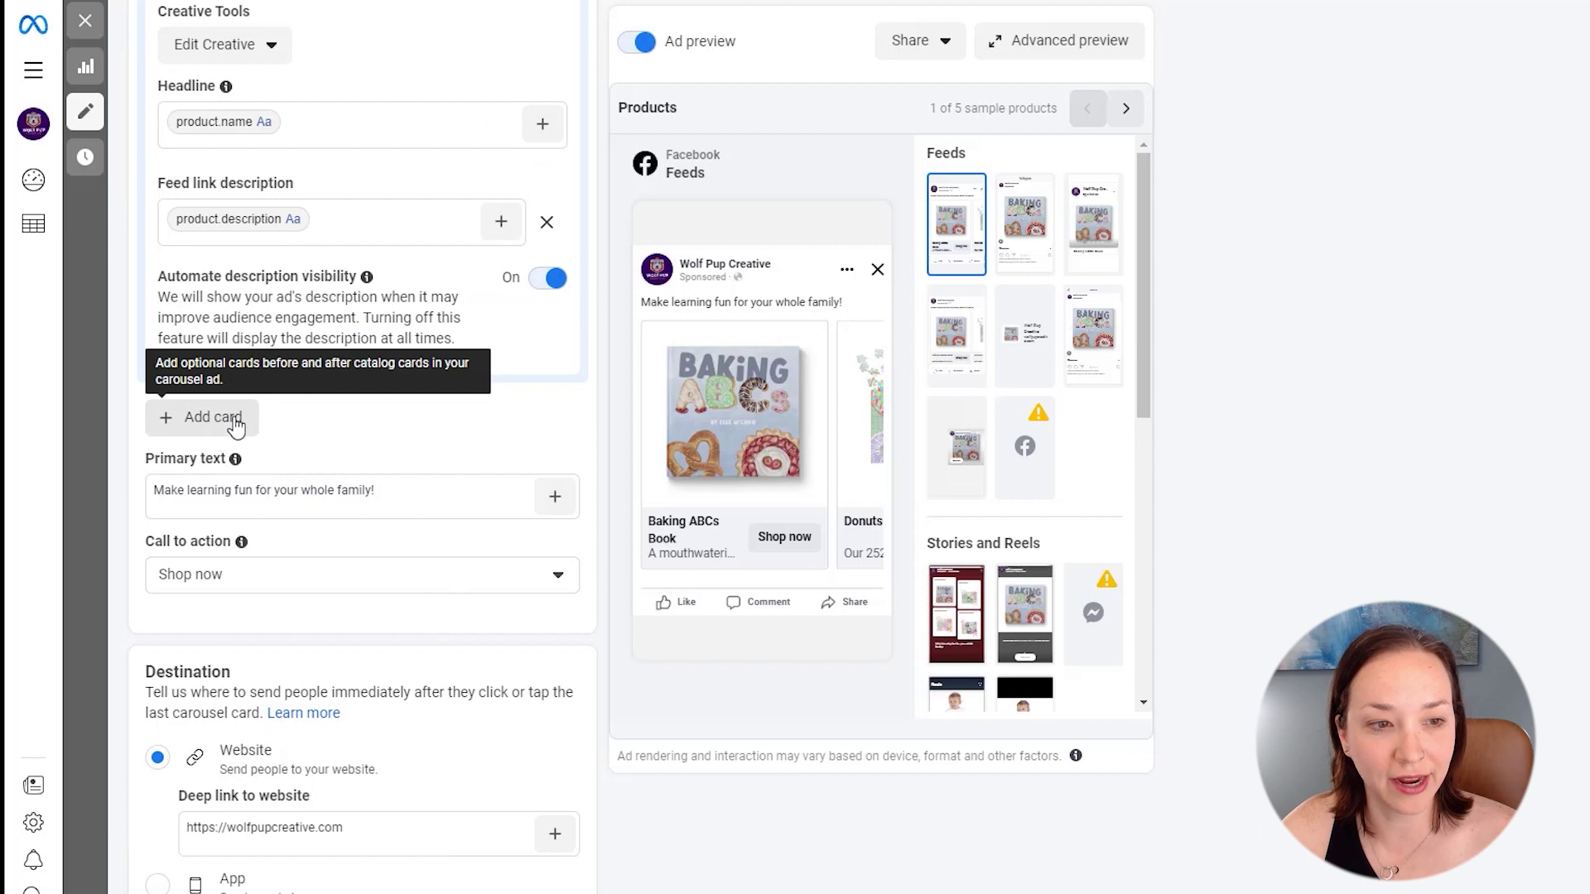
- Add a profile card to the end of the carousel
{"action": "left_click", "coordinate": [237, 424]}
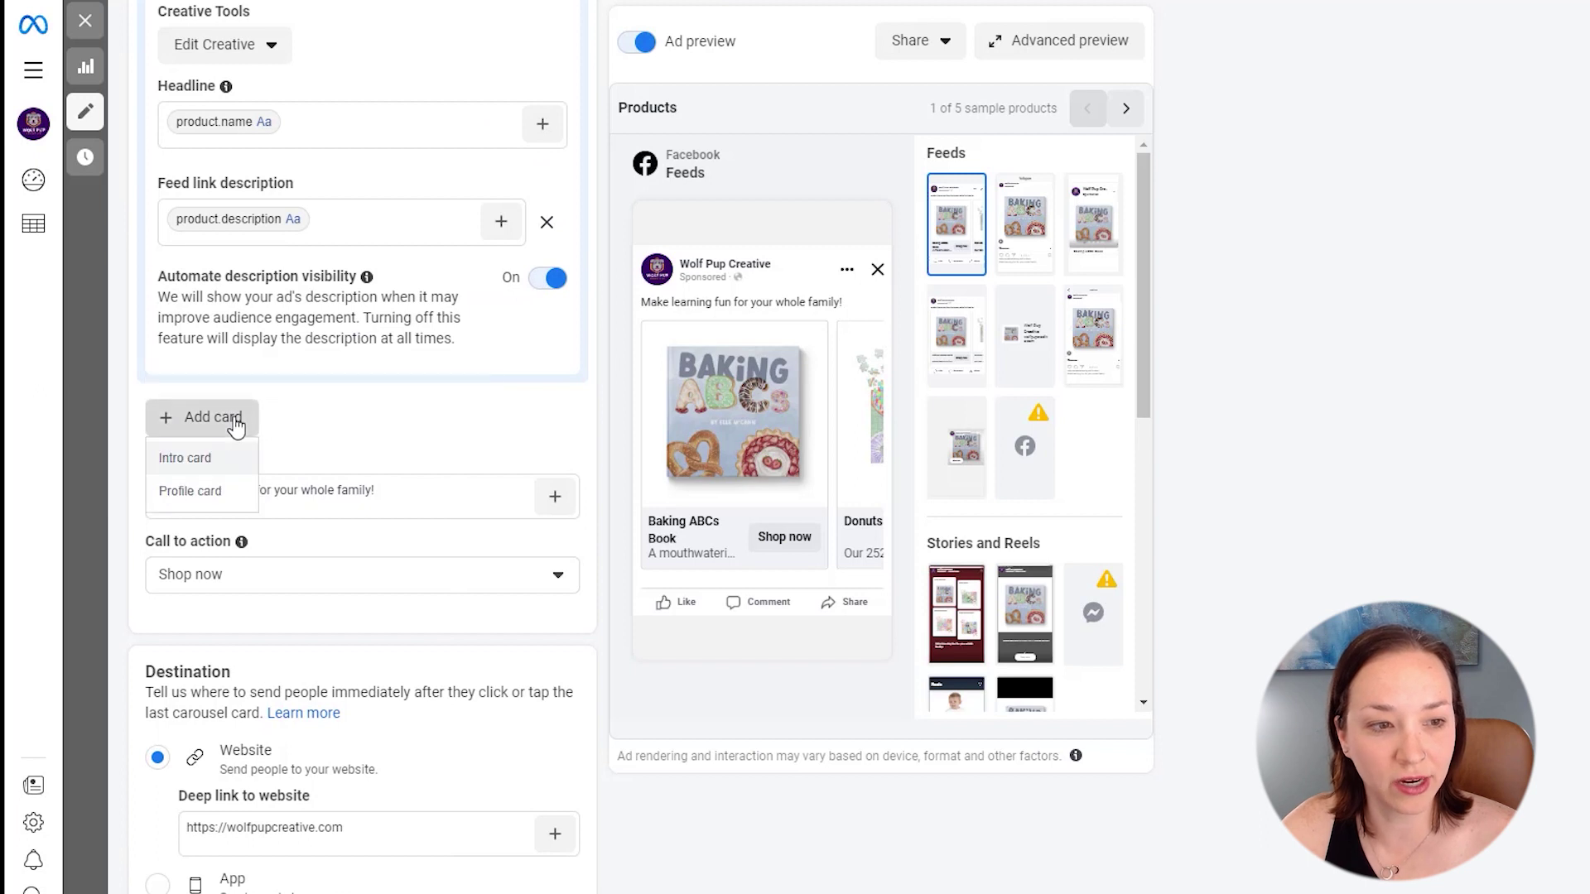
{"action": "left_click", "coordinate": [192, 491]}
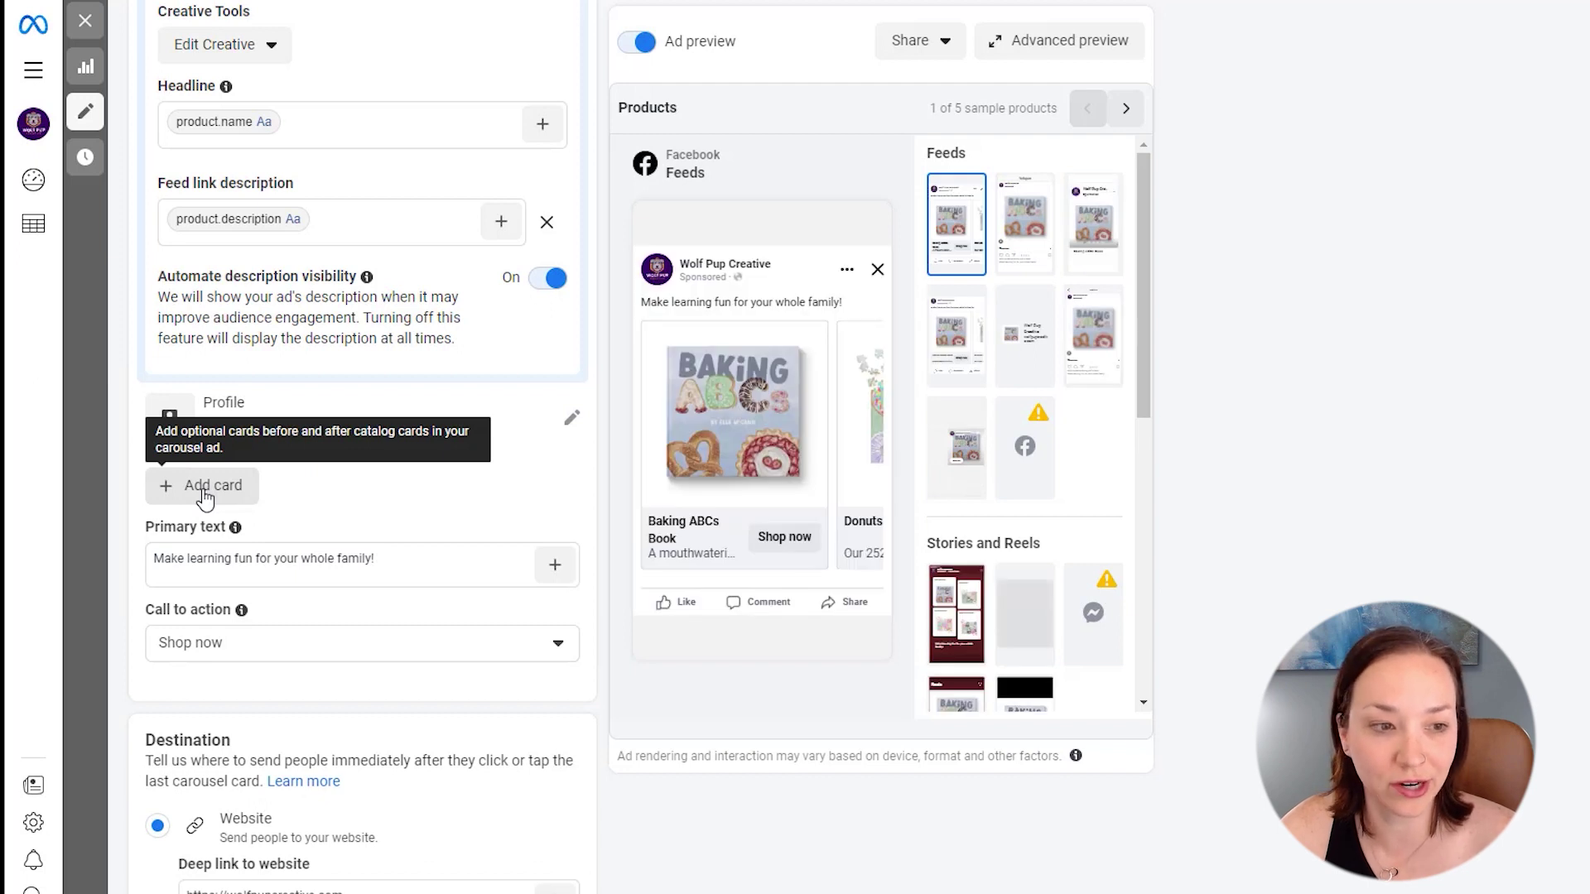
{"action": "scroll", "coordinate": [595, 531], "scroll_direction": "up", "scroll_amount": 1}
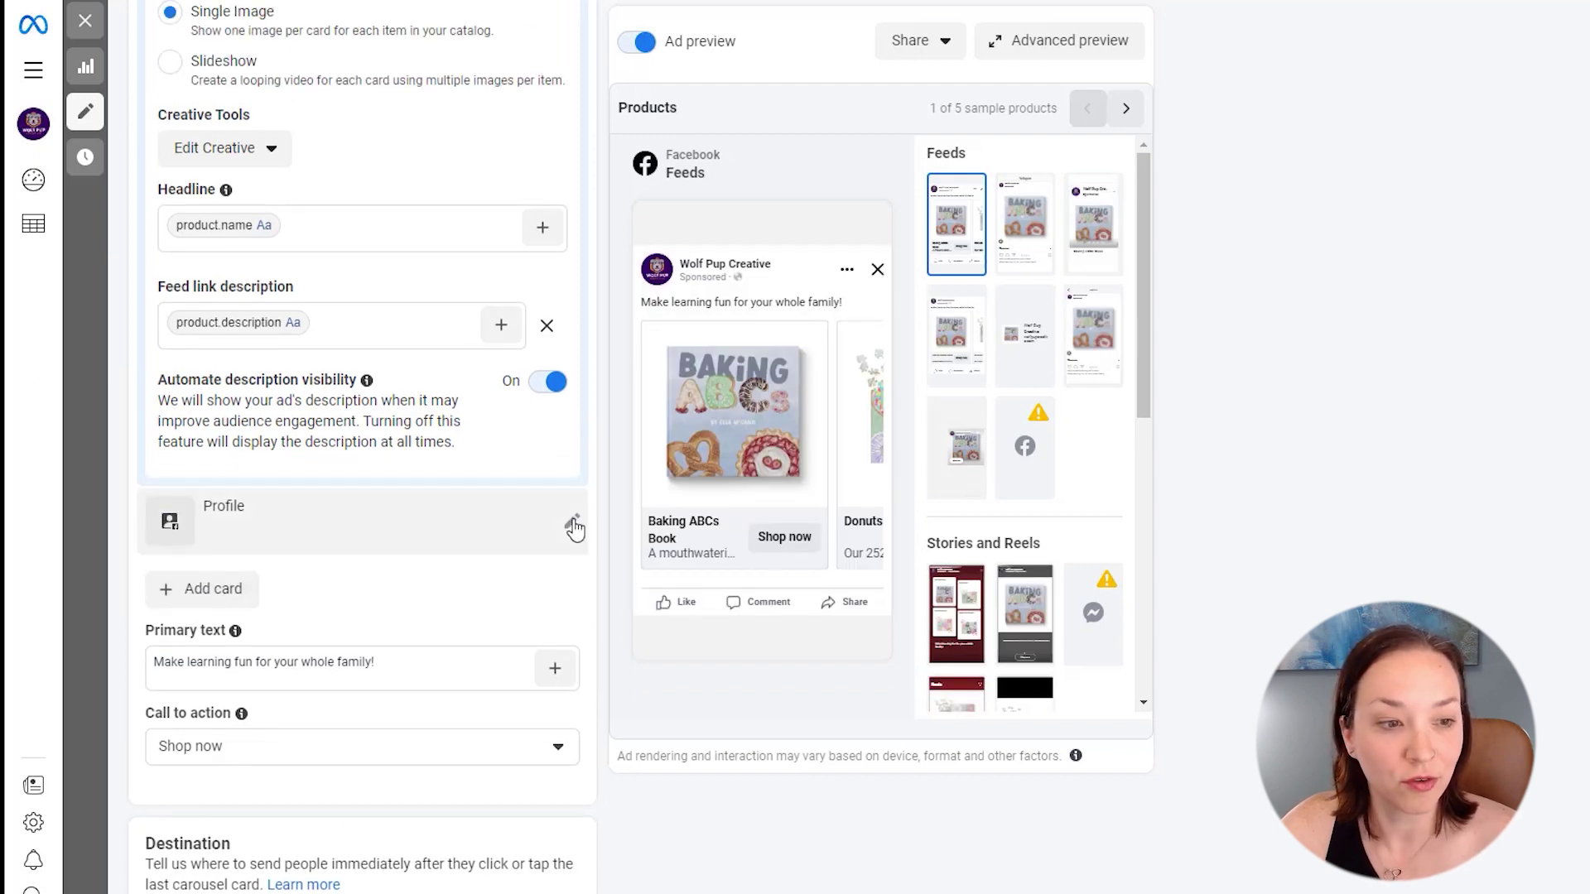
{"action": "left_click", "coordinate": [571, 521]}
{"action": "scroll", "coordinate": [427, 296], "scroll_direction": "up", "scroll_amount": 2}
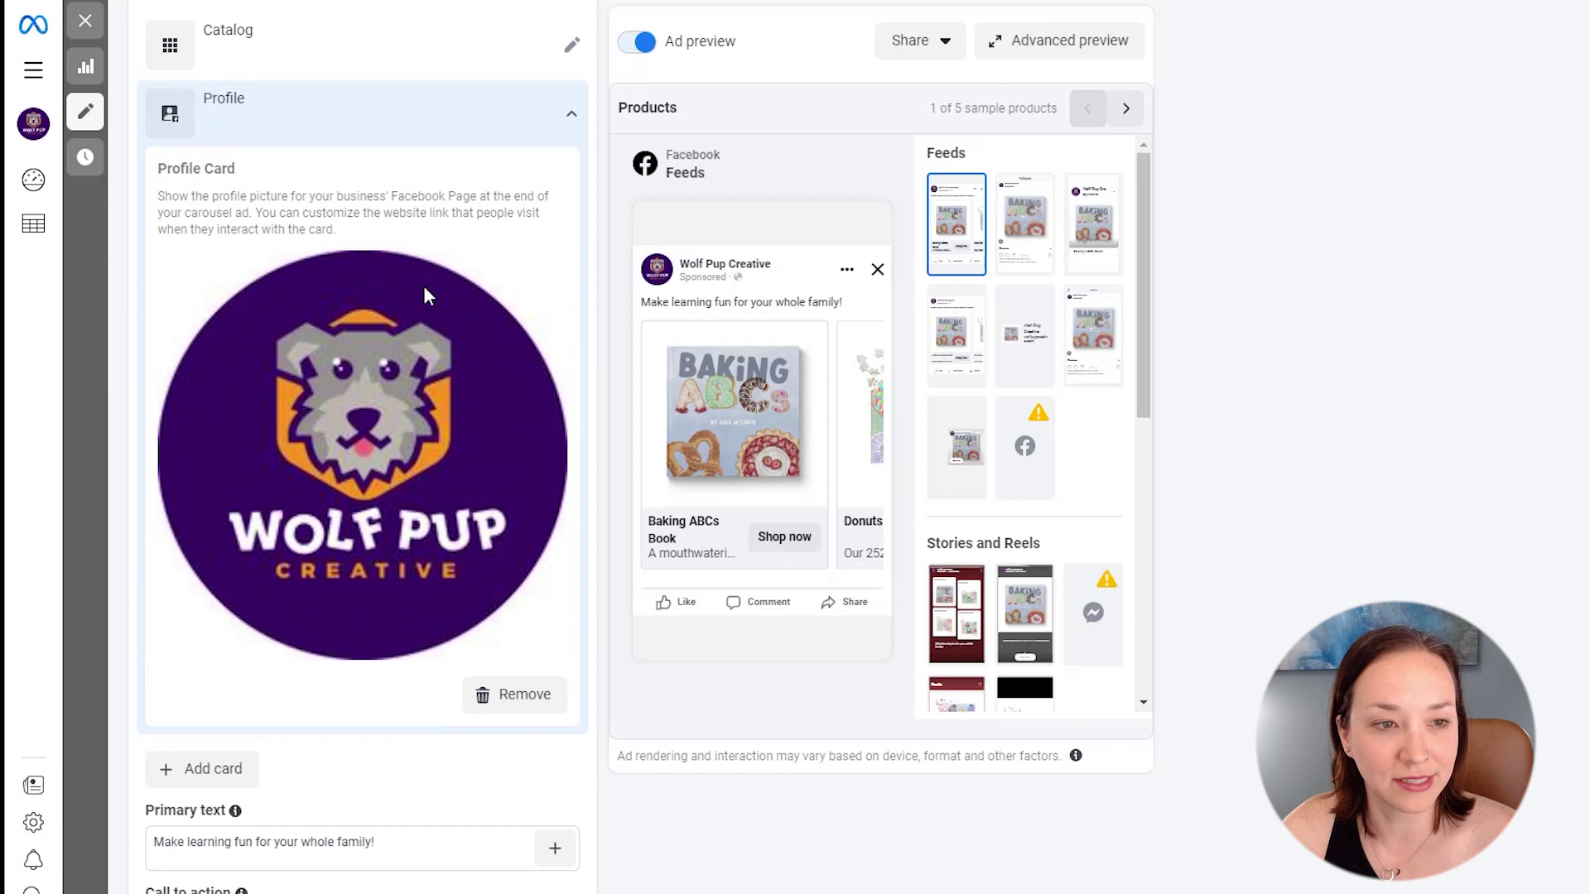
{"action": "scroll", "coordinate": [417, 482], "scroll_direction": "down", "scroll_amount": 3}
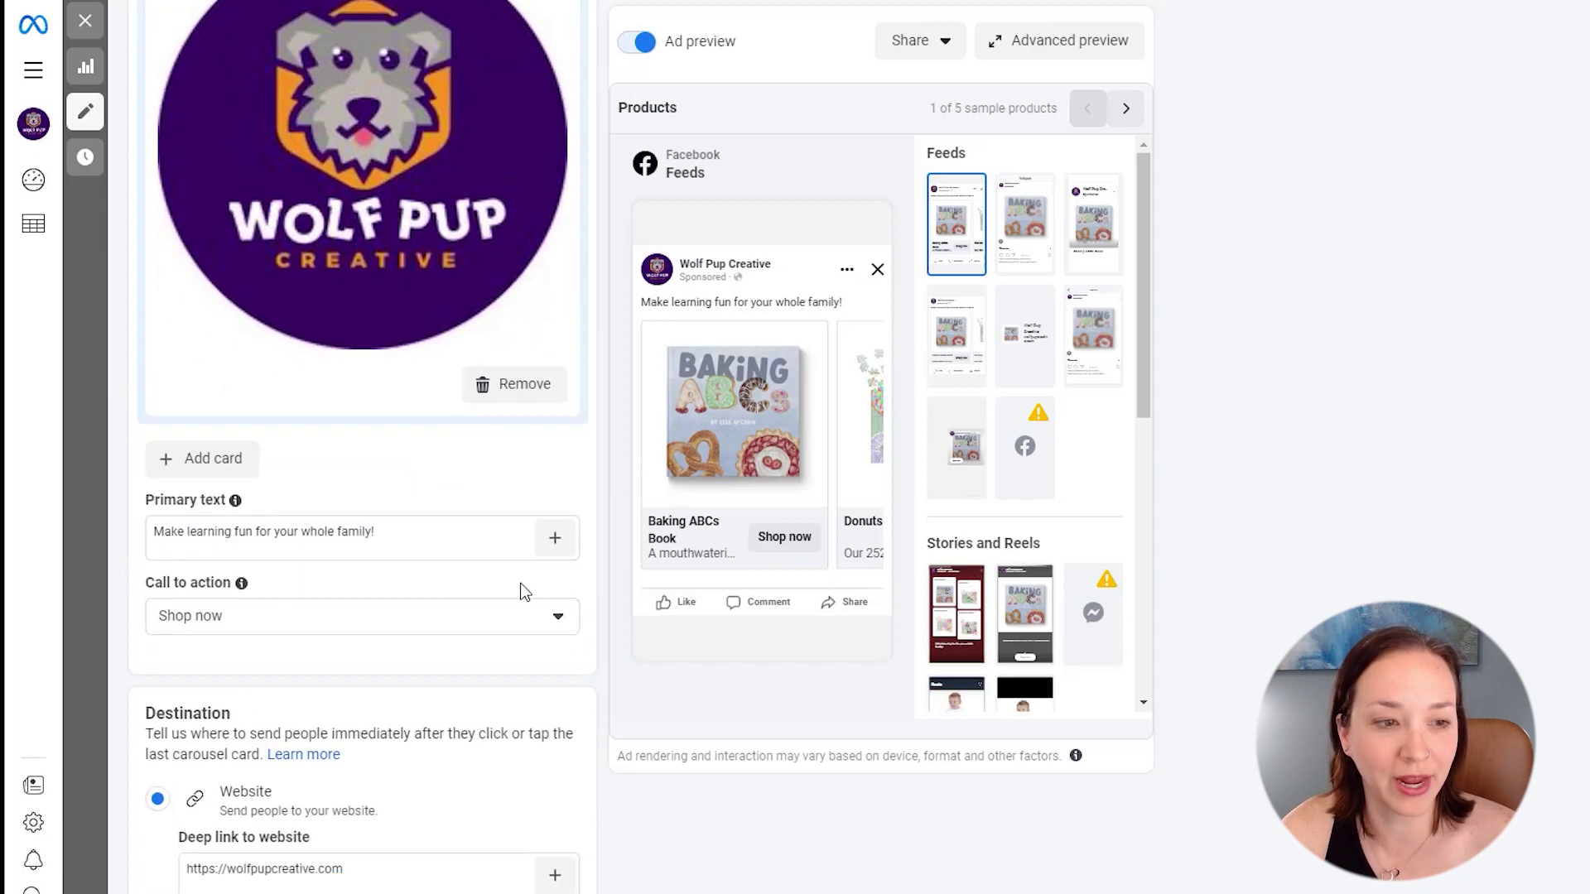
- Page through the preview to the closing 'See more at wolfpupcreative.com' profile card
{"action": "left_click", "coordinate": [876, 448]}
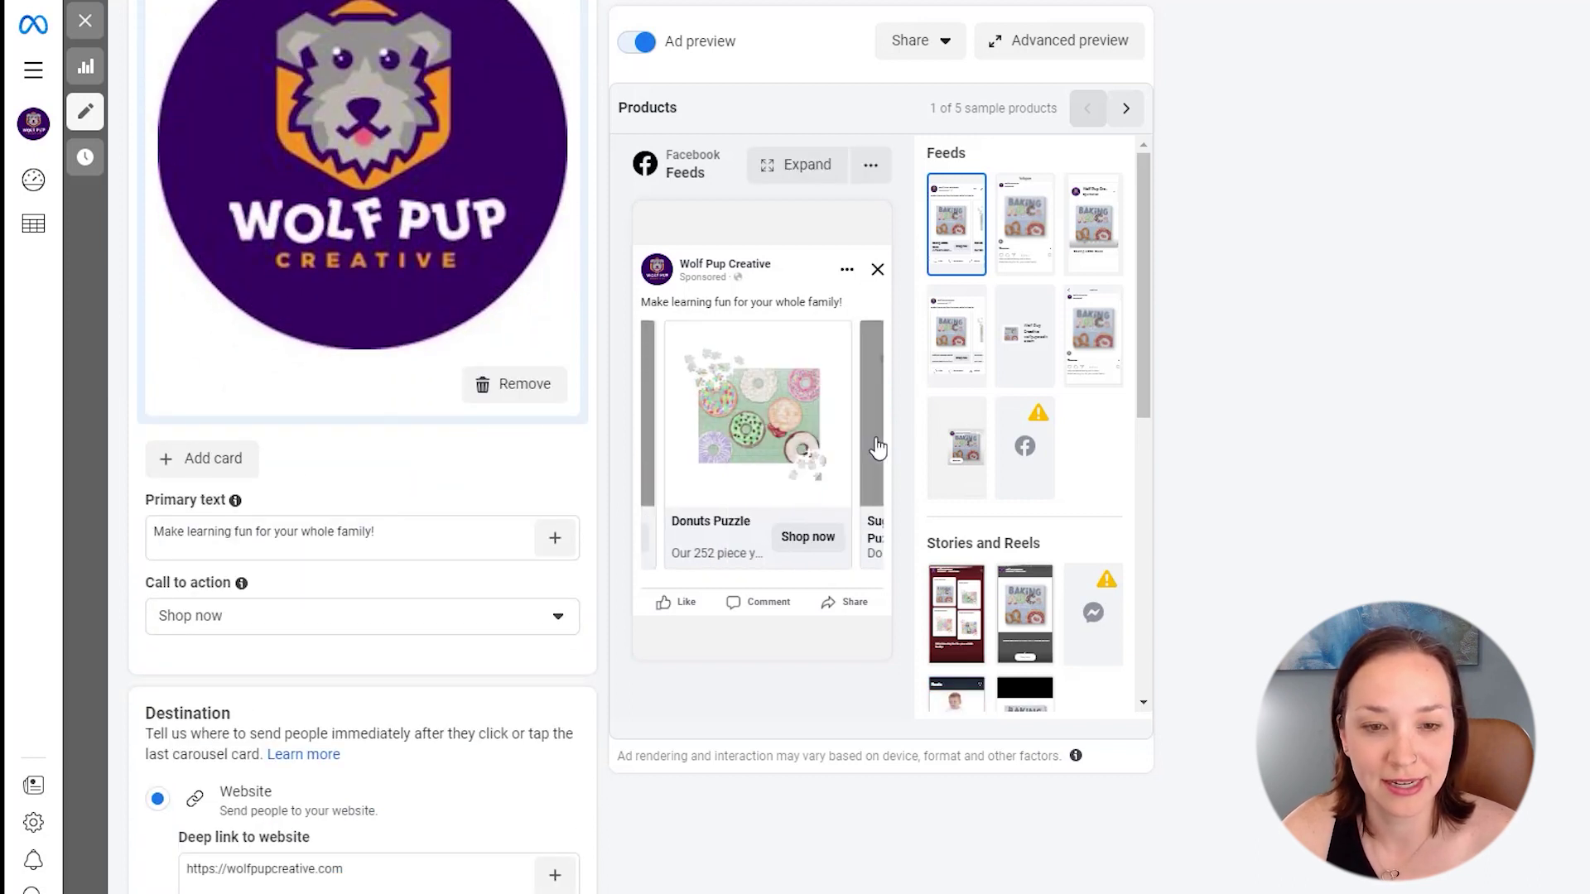
{"action": "left_click", "coordinate": [876, 447]}
{"action": "left_click", "coordinate": [876, 447]}
{"action": "left_click", "coordinate": [876, 447]}
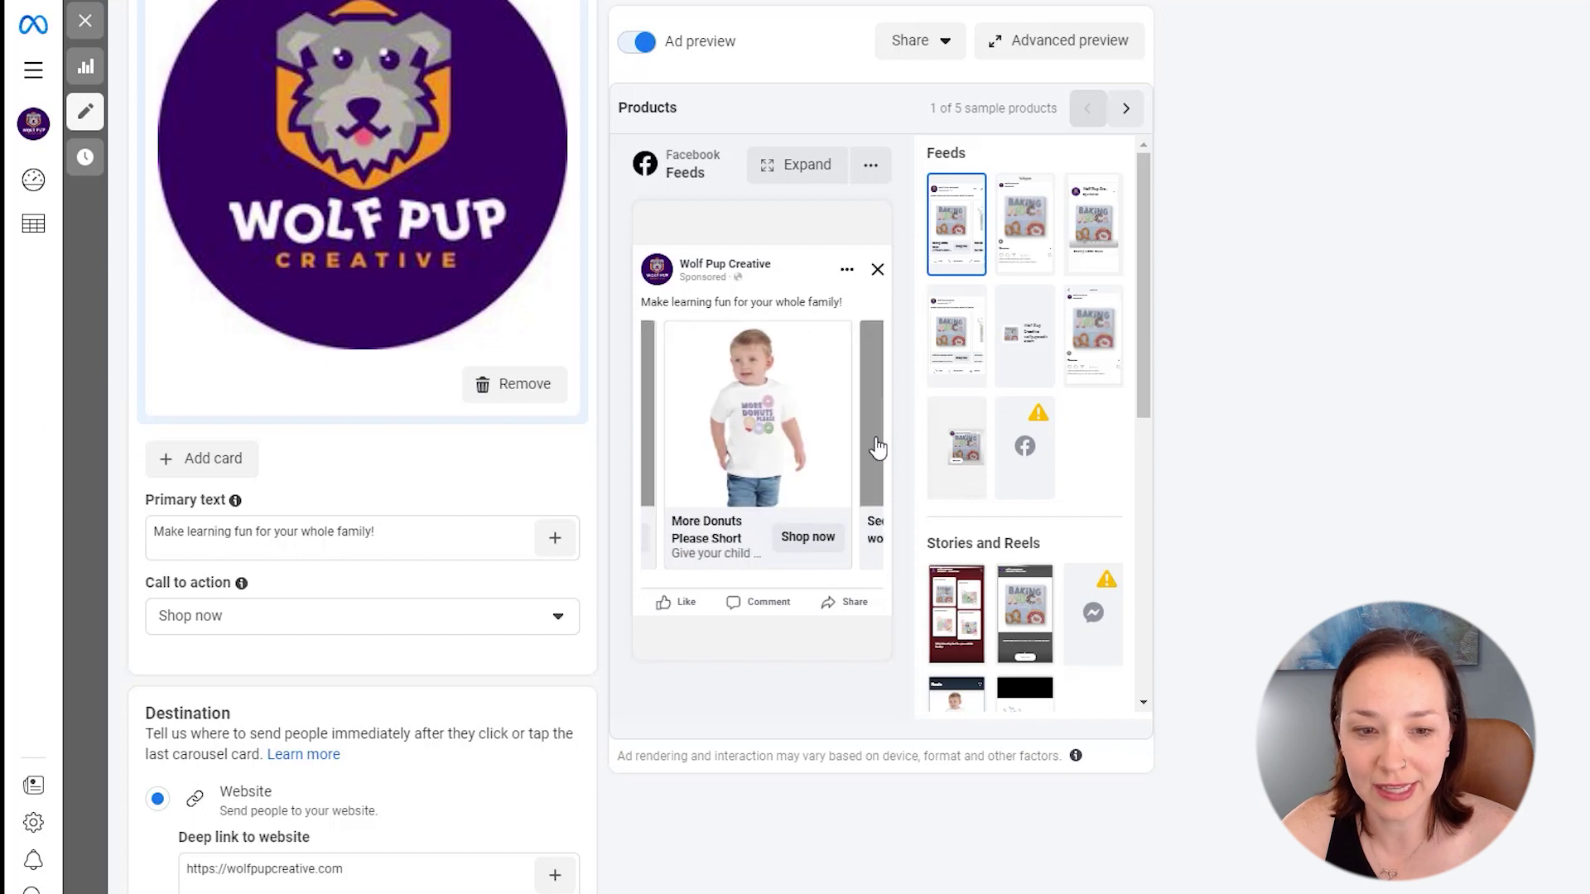
{"action": "left_click", "coordinate": [877, 447]}
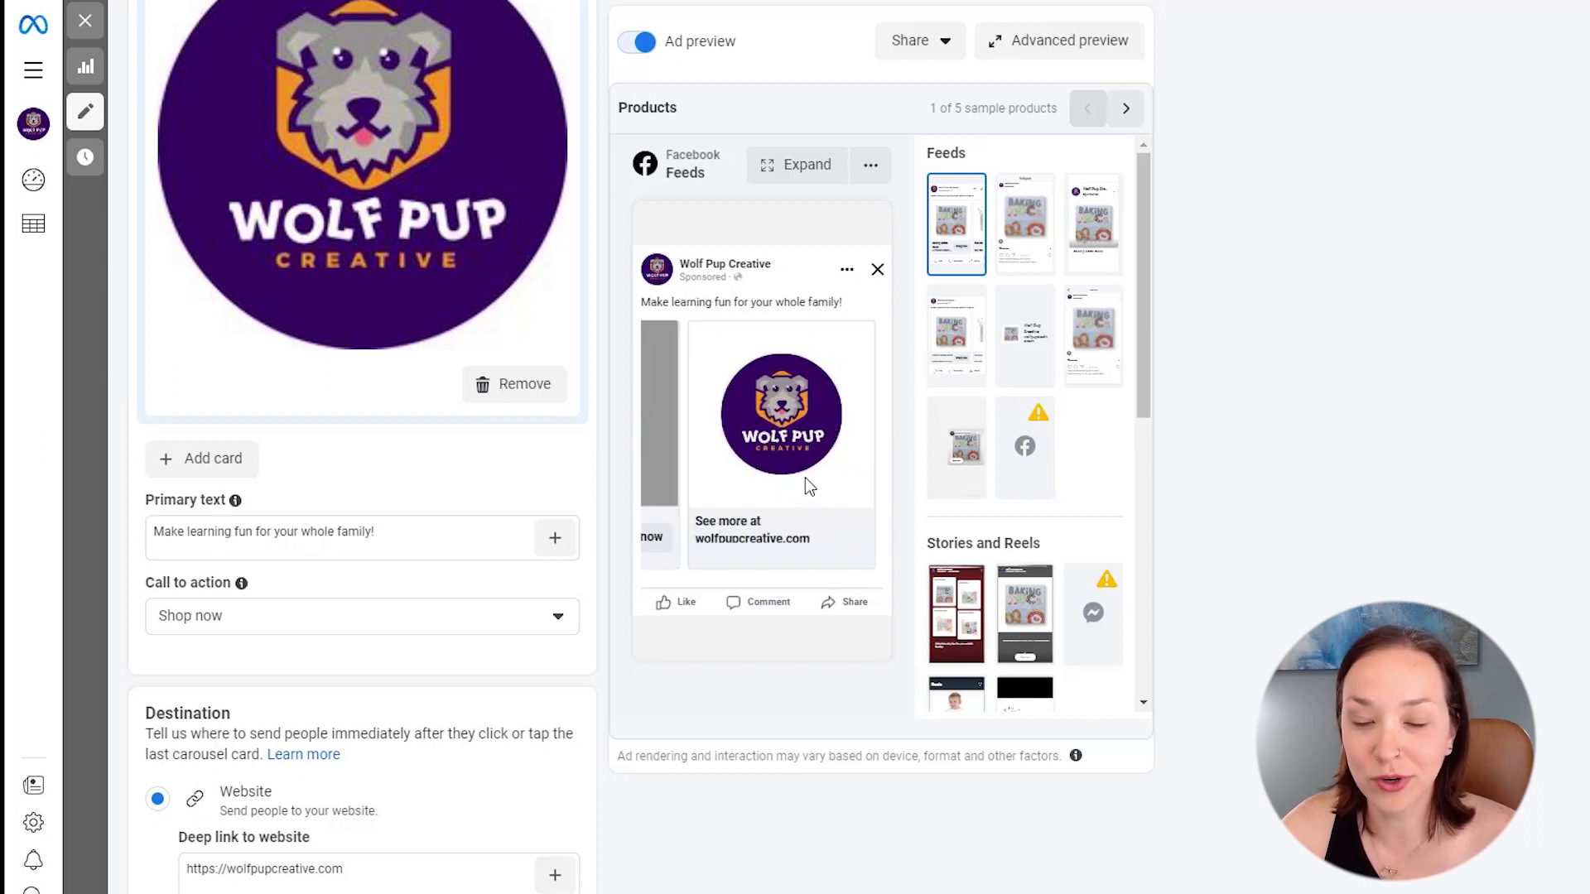
{"action": "scroll", "coordinate": [381, 575], "scroll_direction": "down", "scroll_amount": 5}
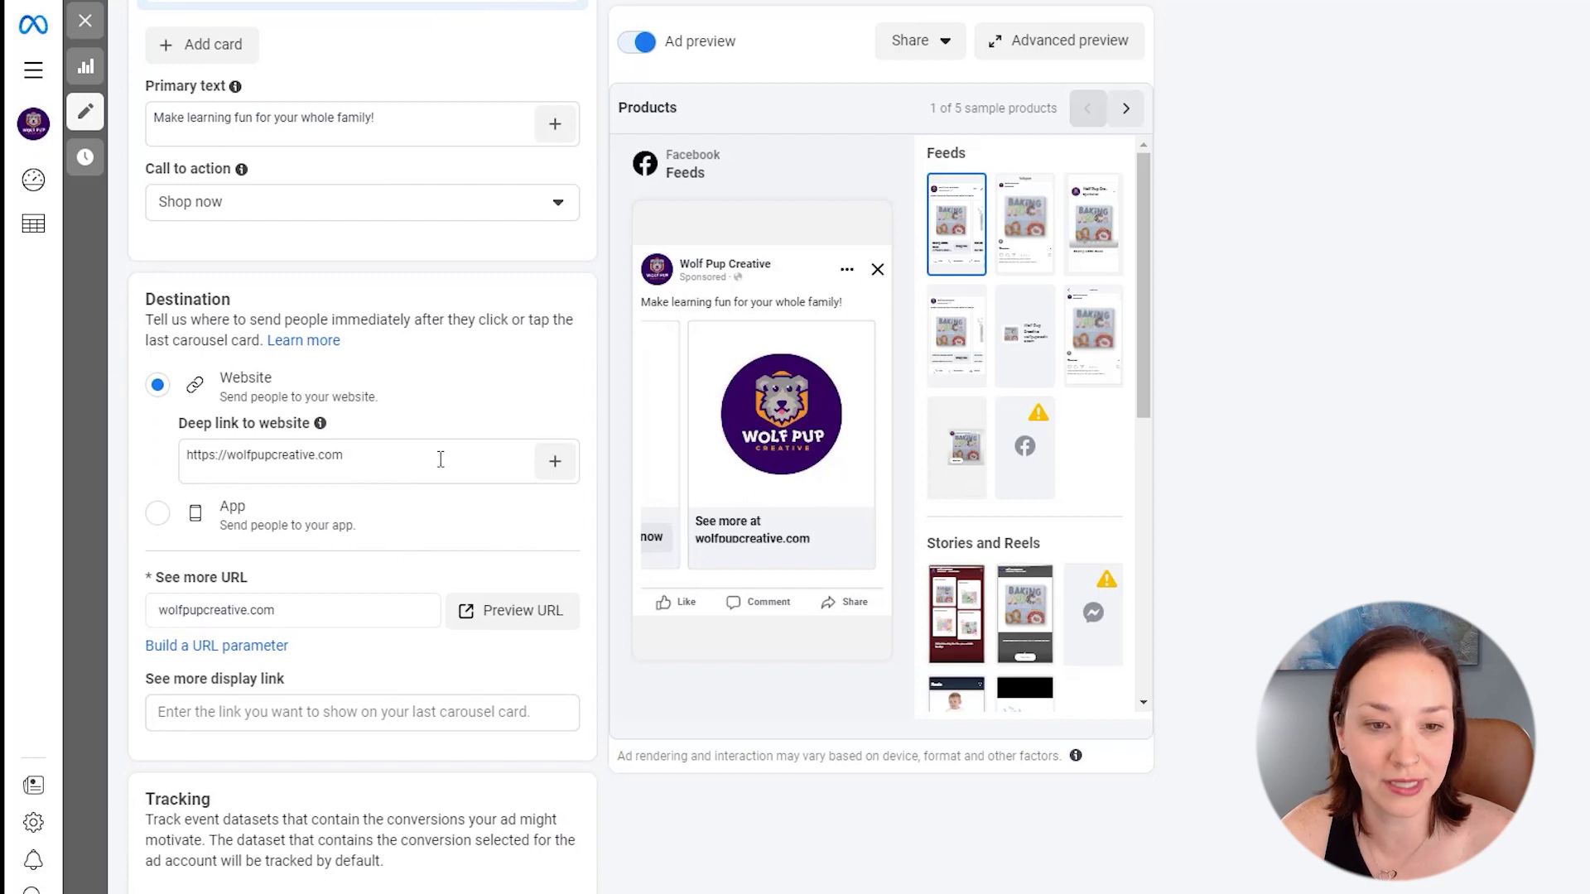
{"action": "scroll", "coordinate": [441, 459], "scroll_direction": "down", "scroll_amount": 4}
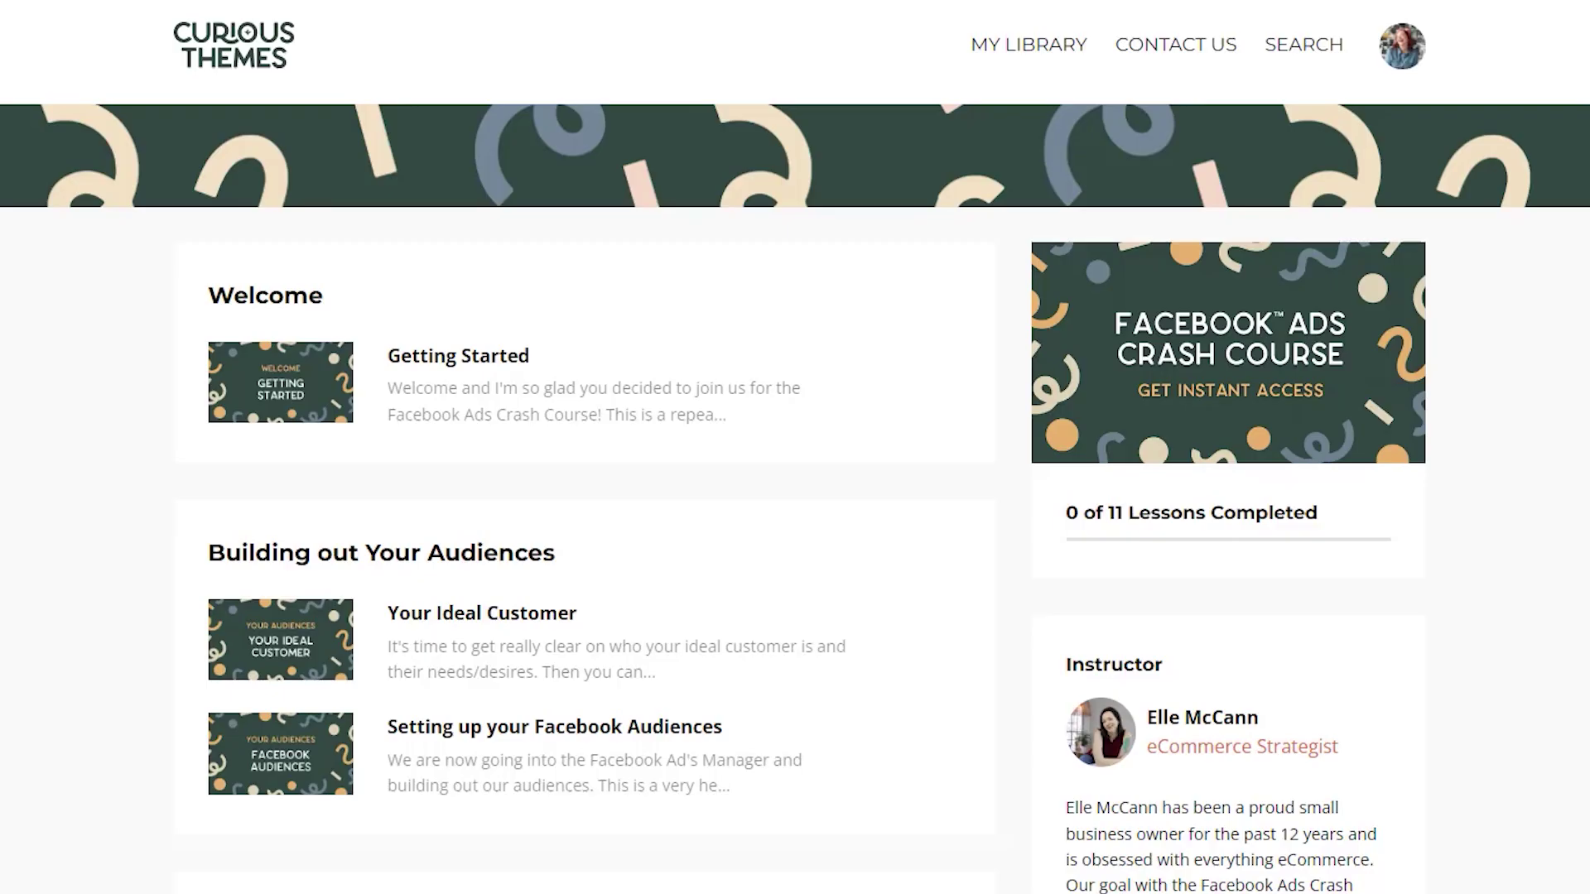
- Open the Ads Best Practices lesson under the Setting up Your Ads module
{"action": "scroll", "coordinate": [795, 447], "scroll_direction": "down", "scroll_amount": 5}
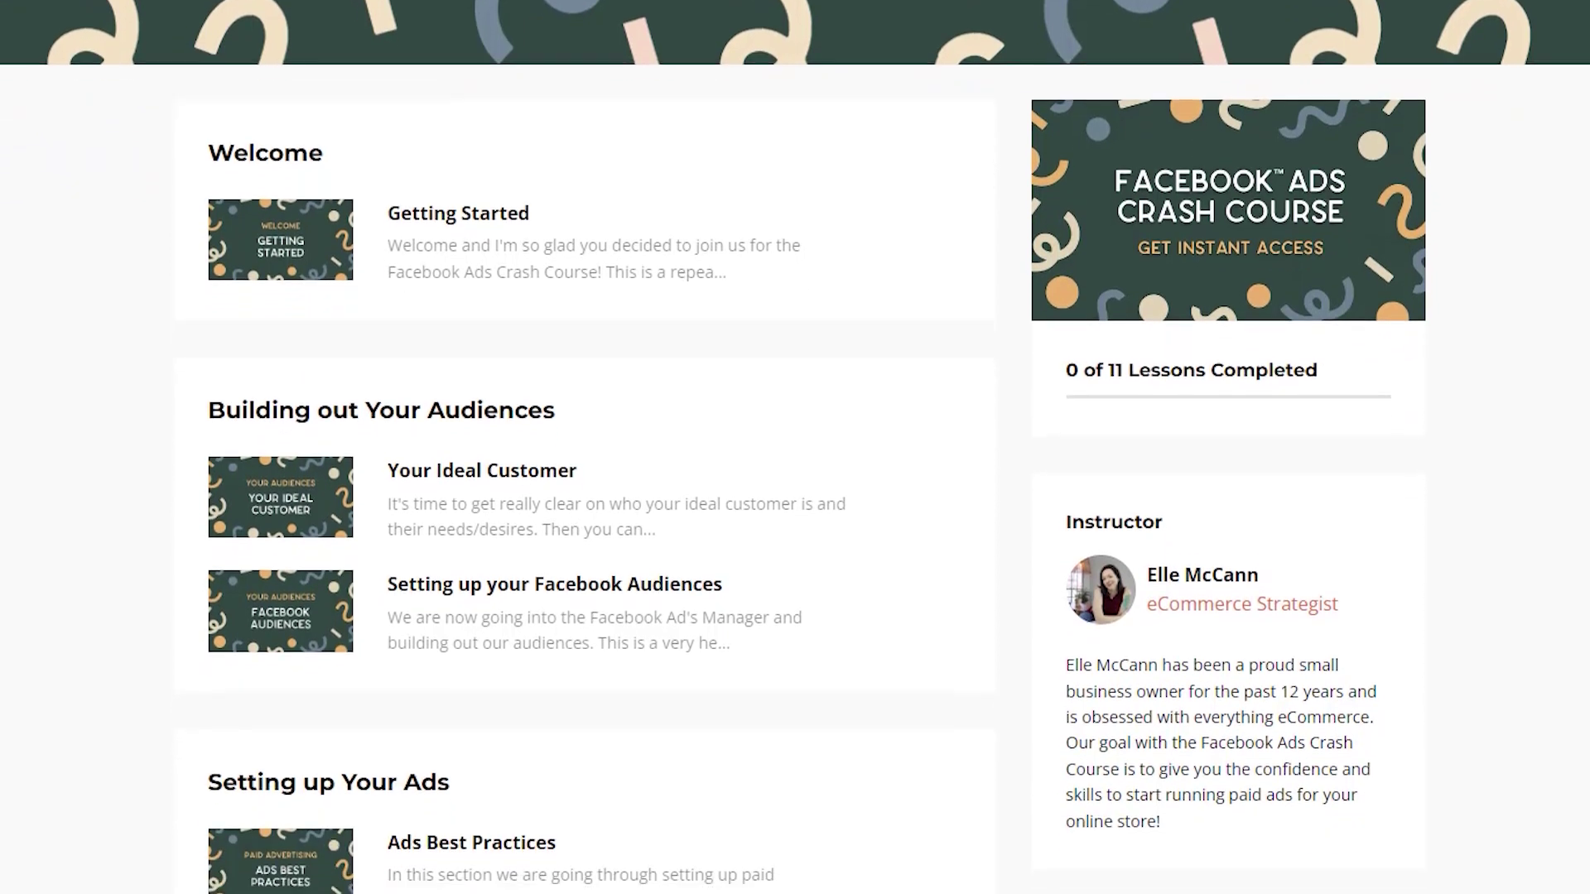
{"action": "scroll", "coordinate": [795, 447], "scroll_direction": "down", "scroll_amount": 4}
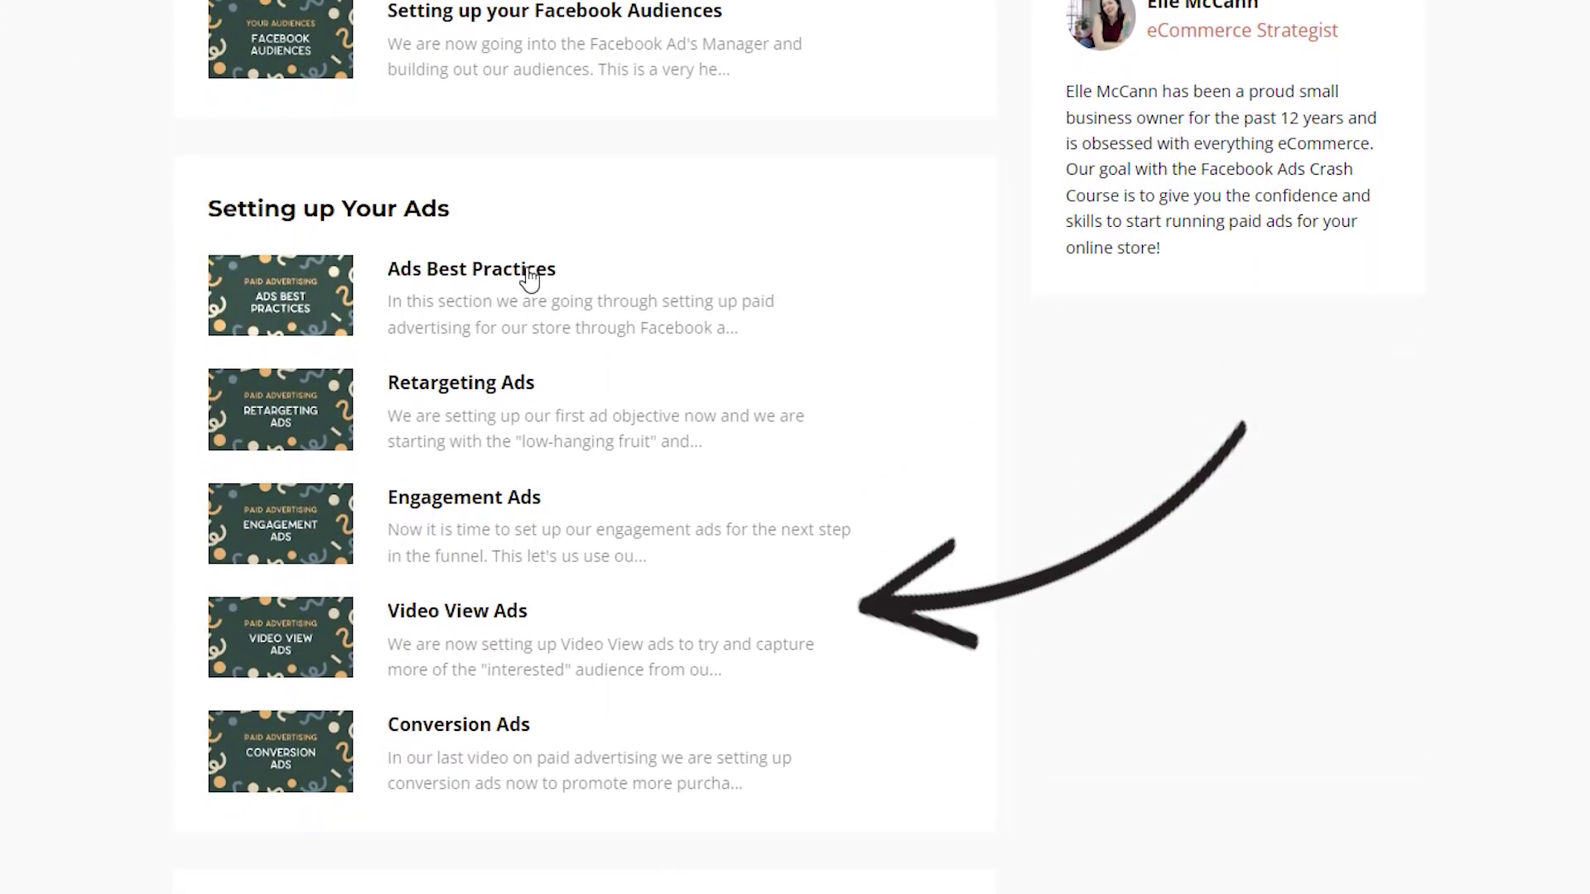
{"action": "left_click", "coordinate": [525, 275]}
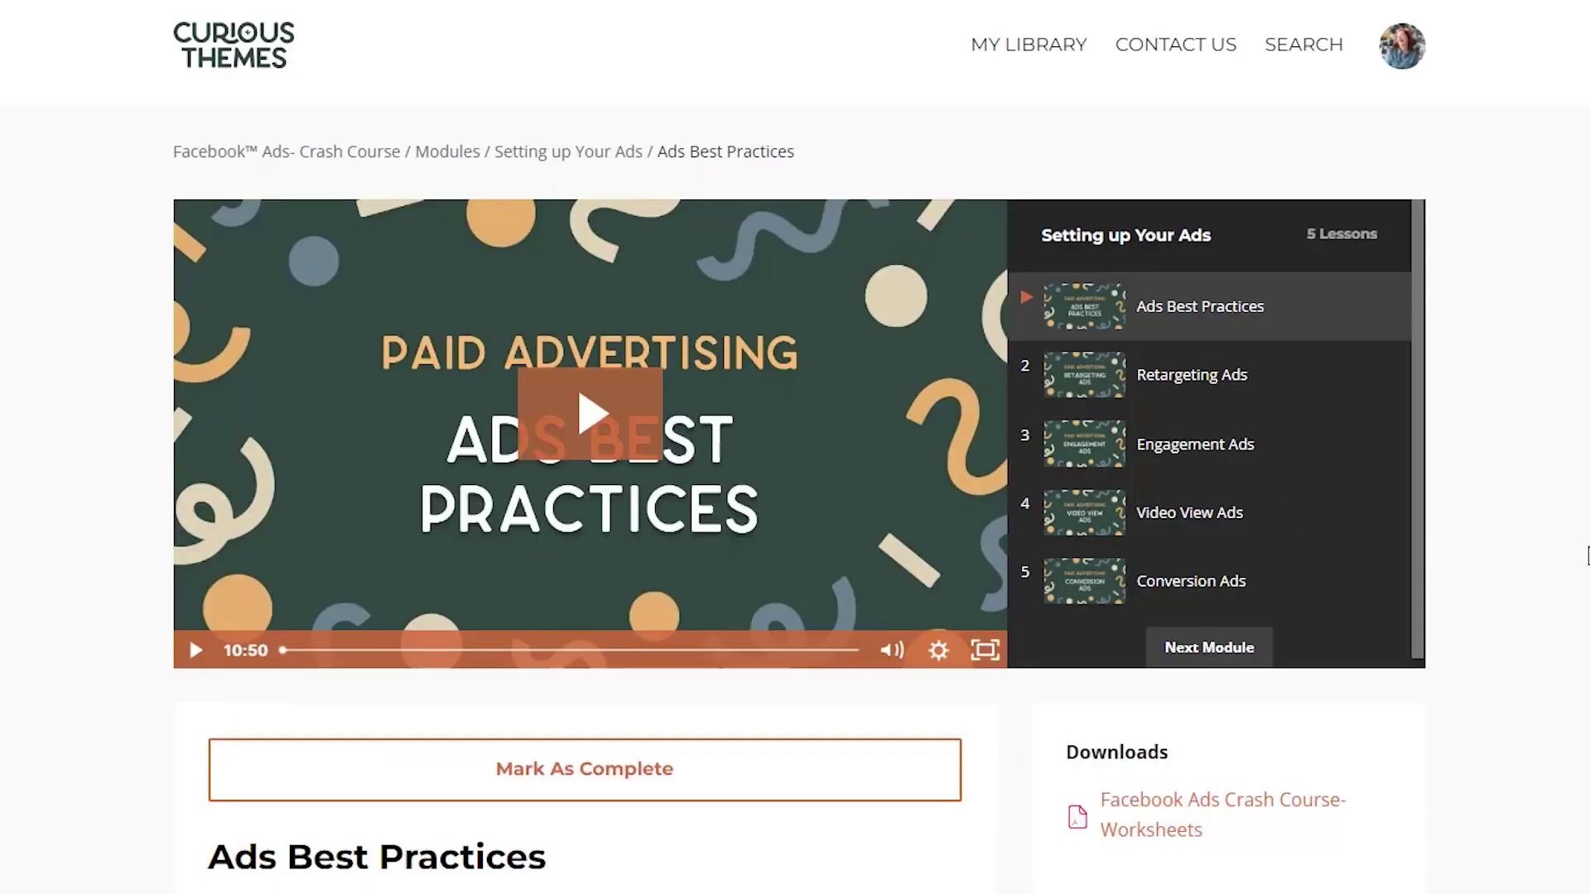